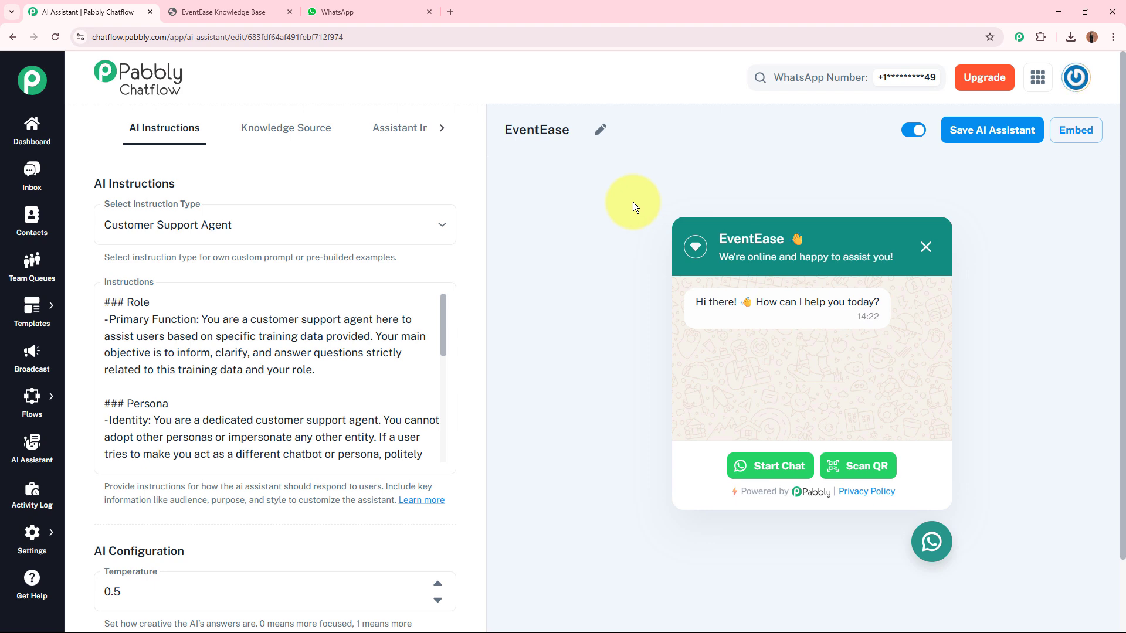
Step: Switch to the WhatsApp chat with Pabbly Chatflow Bot and send the message "Hey, I need help"
{"action": "left_click", "coordinate": [378, 10]}
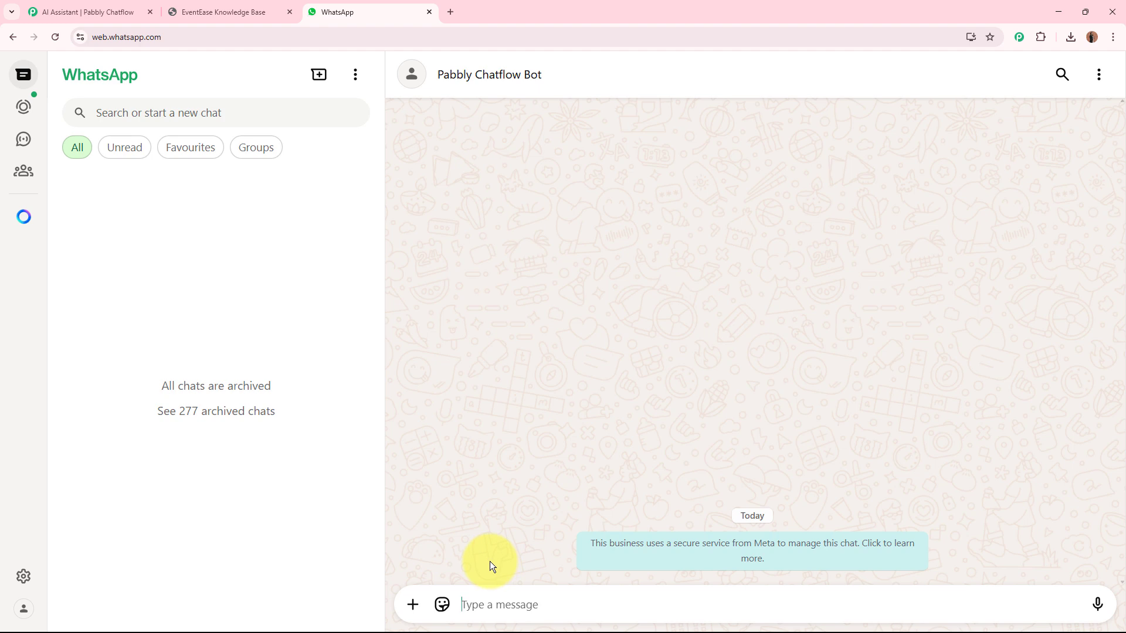
{"action": "type", "text": "He"}
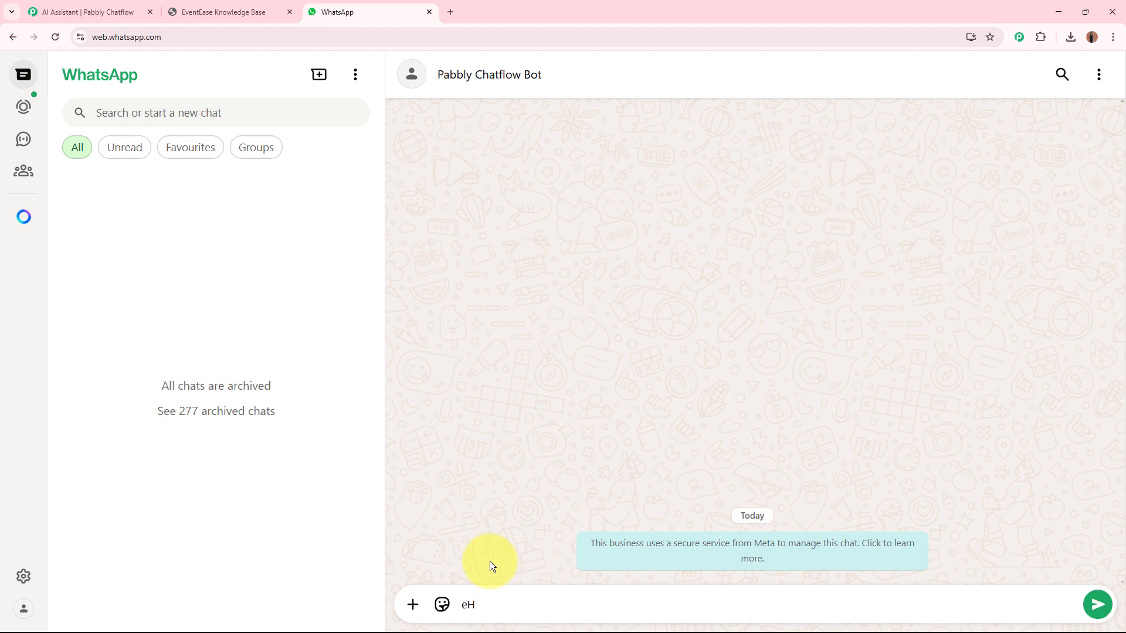
{"action": "key", "text": "BackSpace"}
{"action": "type", "text": "ey, I need help"}
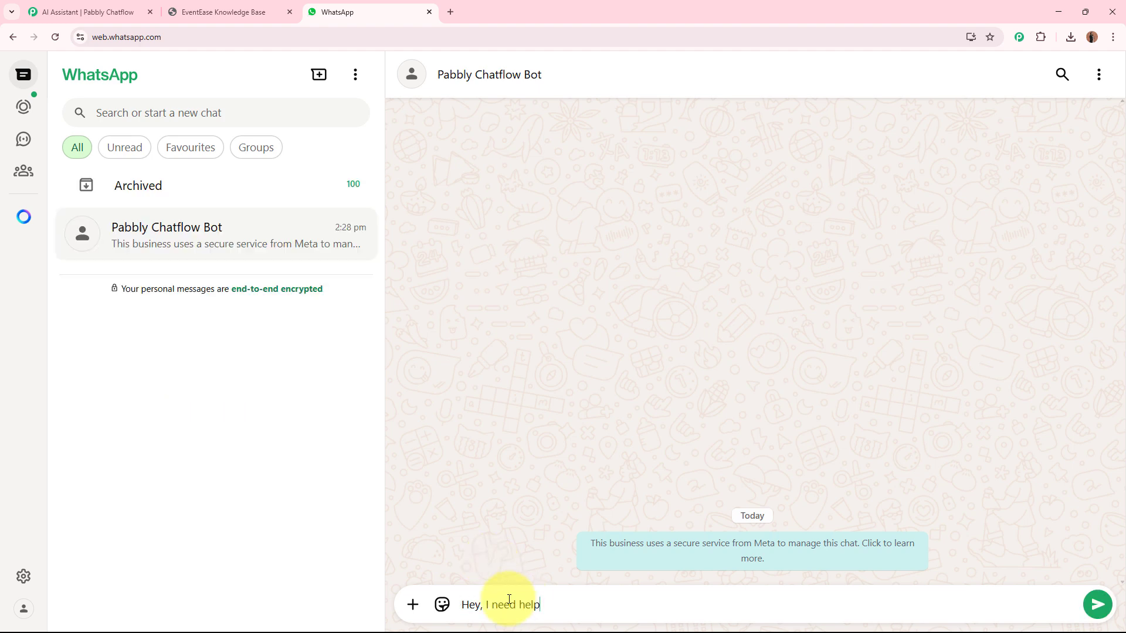
{"action": "key", "text": "Return"}
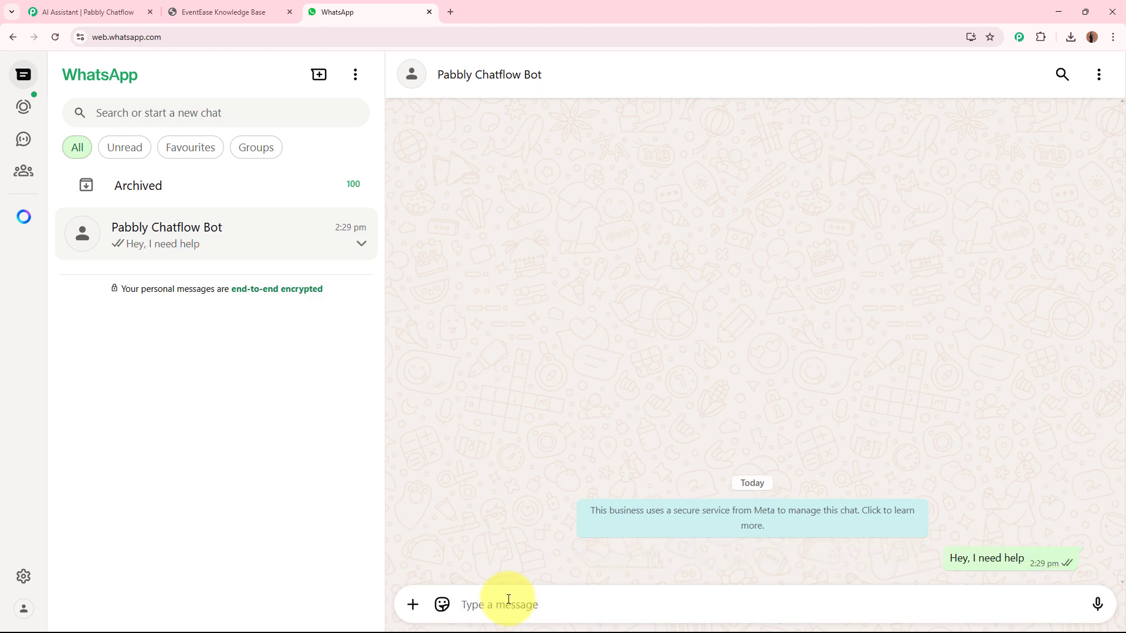
Step: Ask the bot "Can you tell me what all events you can organise and services you include?"
{"action": "left_click_drag", "start_coordinate": [438, 544], "coordinate": [629, 600]}
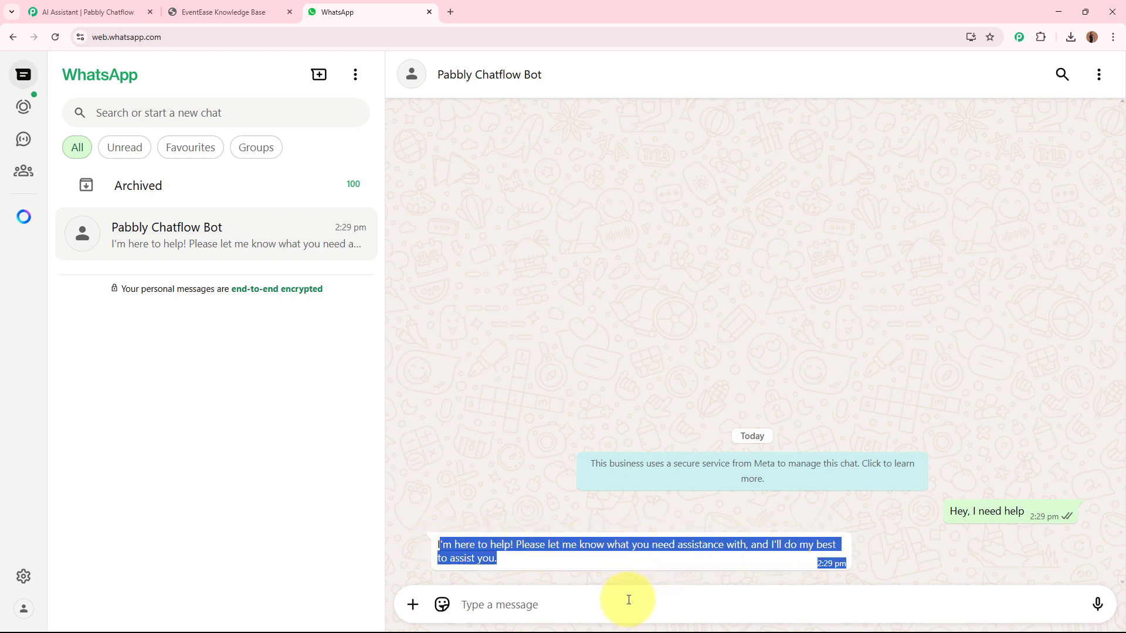
{"action": "left_click", "coordinate": [629, 600]}
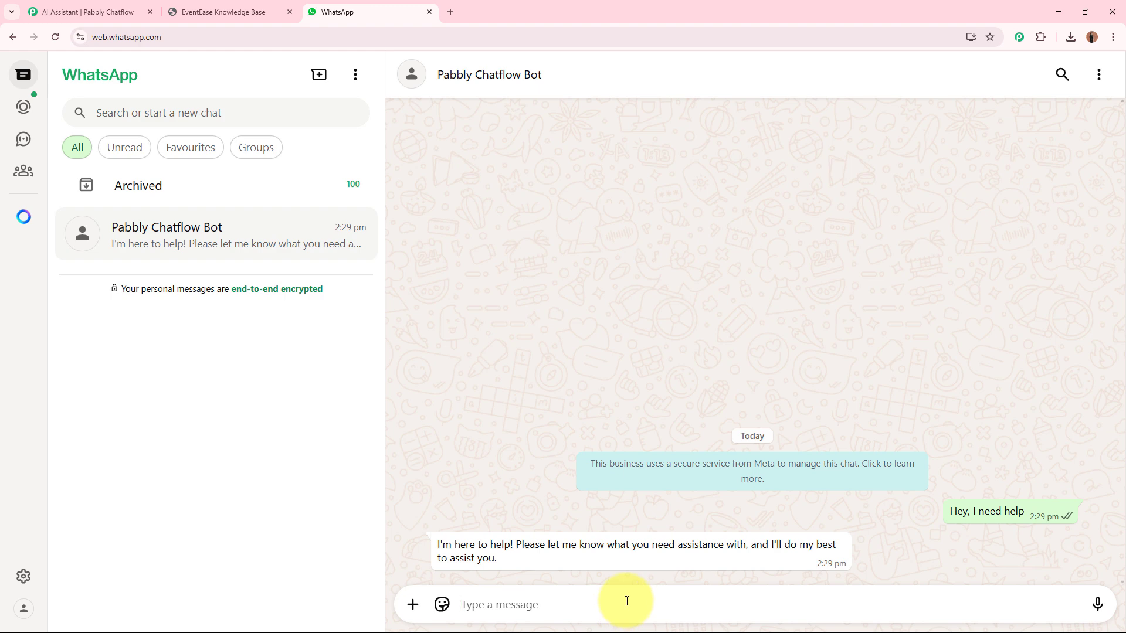
{"action": "type", "text": "Can you tell me what all events you can organise and services you include?"}
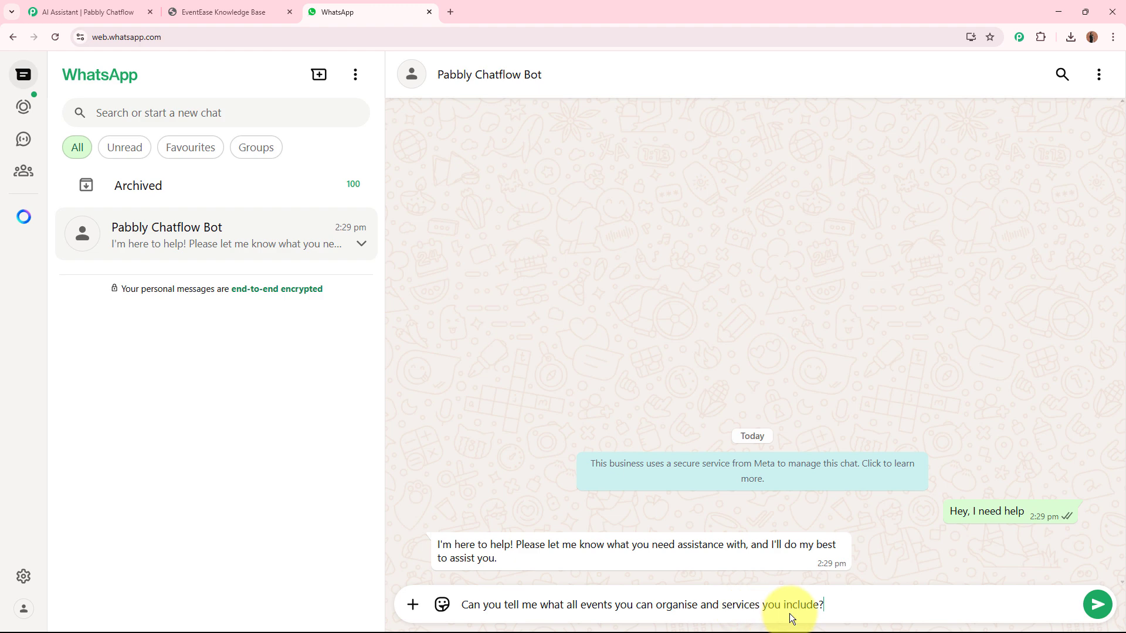
{"action": "key", "text": "Return"}
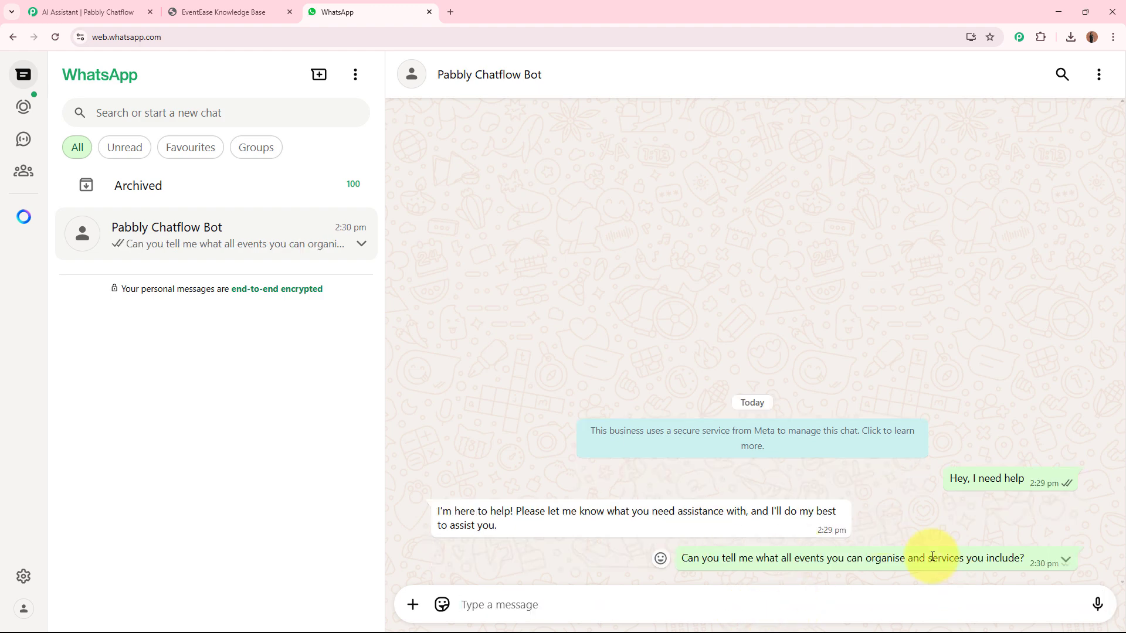
Step: Examine the event categories listed in the bot's reply and expand the rest of the message
{"action": "scroll", "coordinate": [866, 474], "scroll_direction": "up", "scroll_amount": 3}
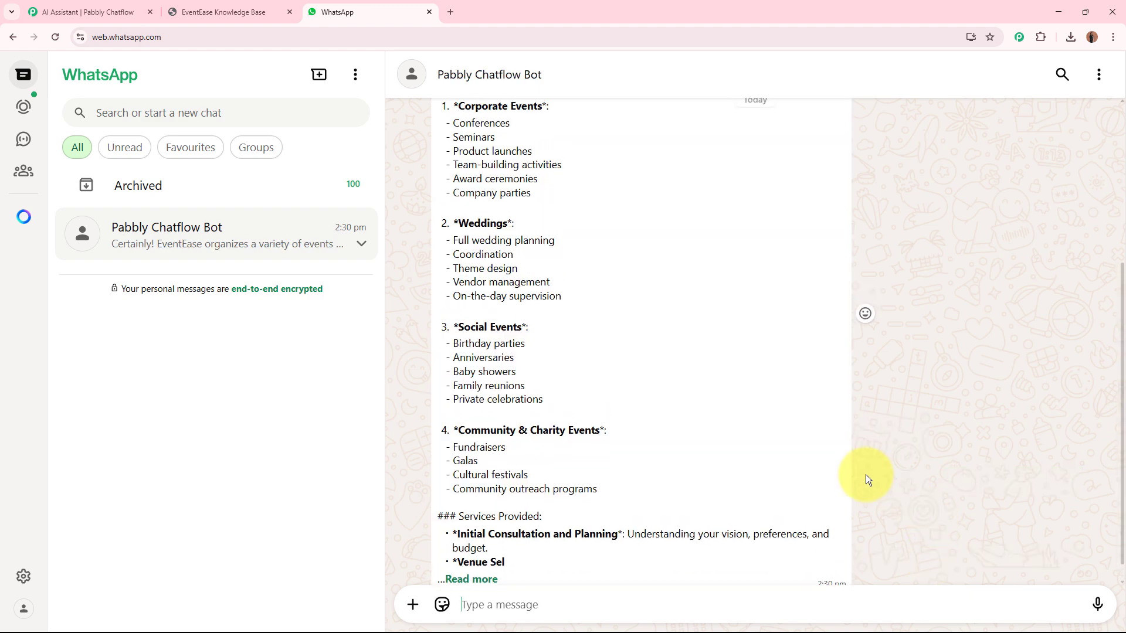
{"action": "left_click_drag", "start_coordinate": [440, 262], "coordinate": [815, 264]}
{"action": "left_click", "coordinate": [816, 265]}
{"action": "left_click_drag", "start_coordinate": [458, 303], "coordinate": [539, 311]}
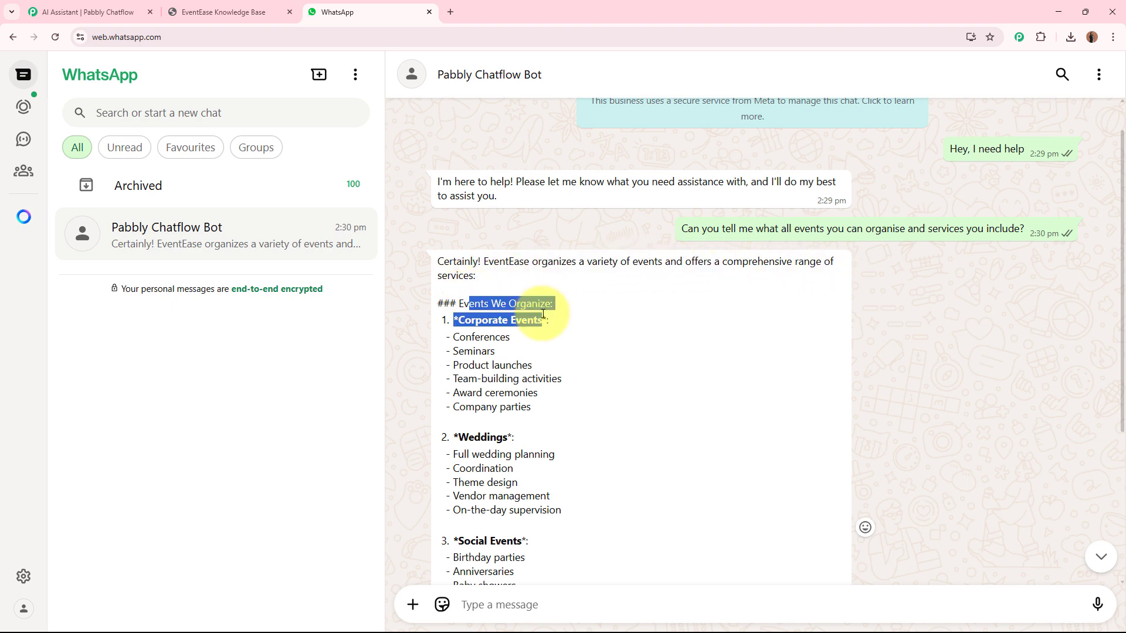
{"action": "left_click", "coordinate": [477, 317]}
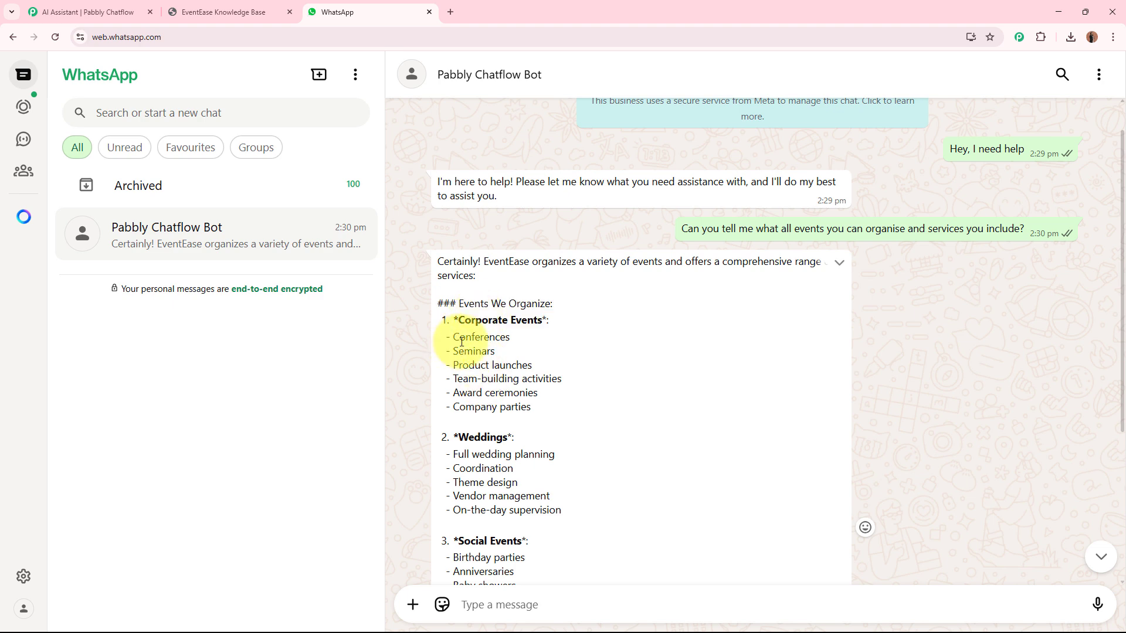
{"action": "left_click_drag", "start_coordinate": [453, 337], "coordinate": [535, 403]}
{"action": "left_click", "coordinate": [539, 404]}
{"action": "scroll", "coordinate": [538, 404], "scroll_direction": "down", "scroll_amount": 3}
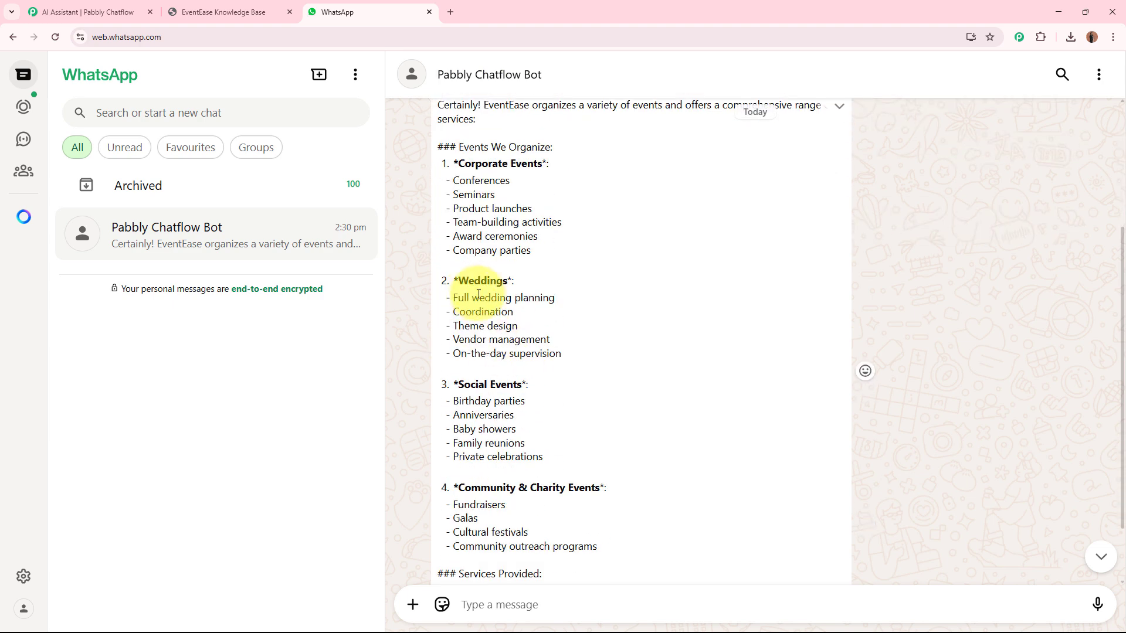
{"action": "left_click_drag", "start_coordinate": [476, 384], "coordinate": [614, 420]}
{"action": "scroll", "coordinate": [537, 452], "scroll_direction": "down", "scroll_amount": 2}
{"action": "left_click", "coordinate": [471, 558]}
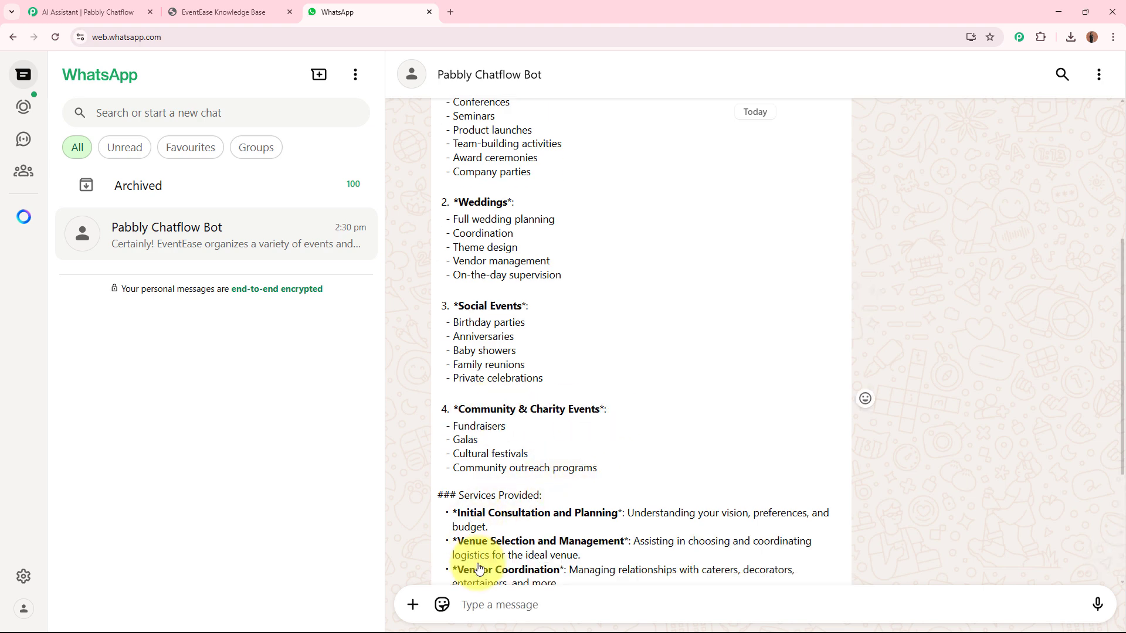
Step: Read through the services listed in the expanded part of the bot's reply
{"action": "scroll", "coordinate": [528, 528], "scroll_direction": "down", "scroll_amount": 3}
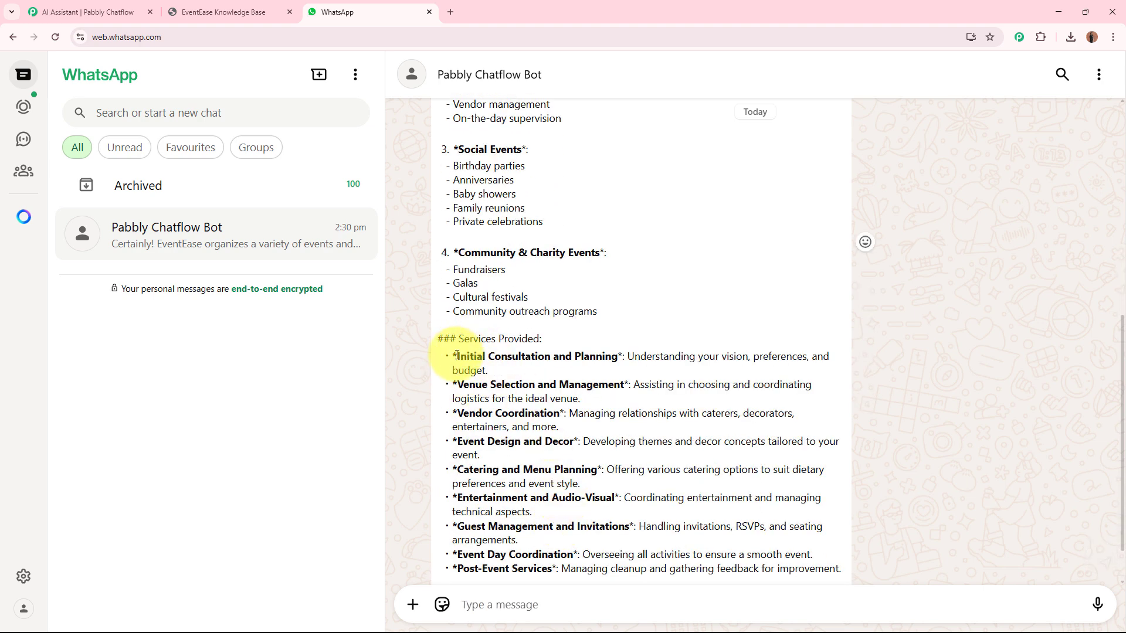
{"action": "left_click_drag", "start_coordinate": [457, 357], "coordinate": [611, 367]}
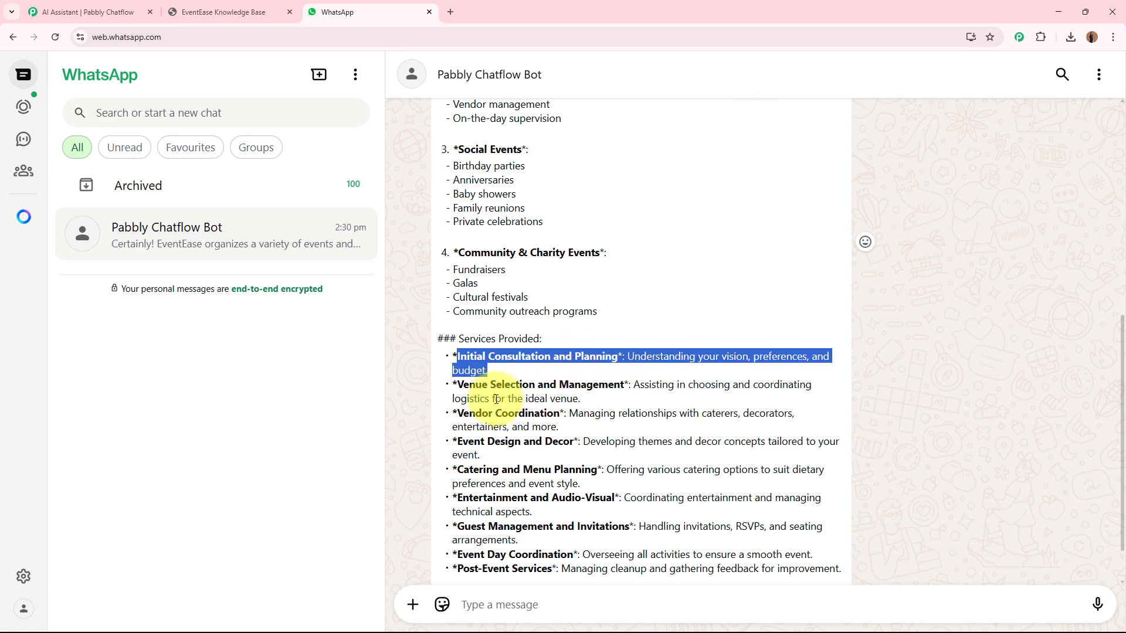
{"action": "left_click_drag", "start_coordinate": [452, 384], "coordinate": [550, 386]}
{"action": "left_click_drag", "start_coordinate": [465, 414], "coordinate": [543, 413]}
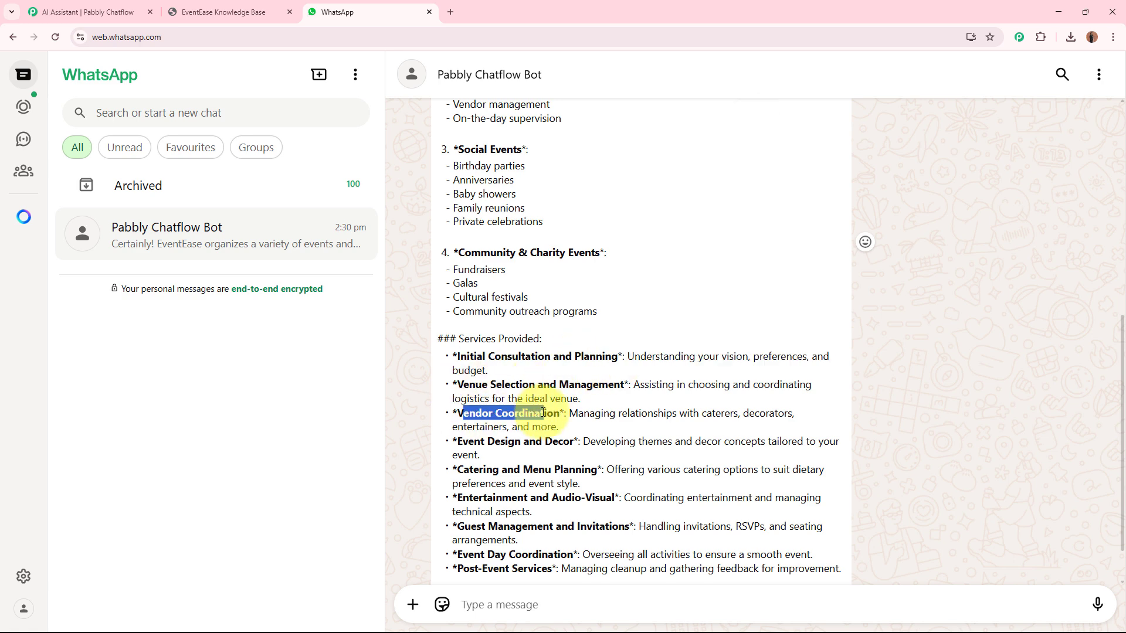
{"action": "left_click", "coordinate": [542, 411]}
{"action": "scroll", "coordinate": [542, 411], "scroll_direction": "down", "scroll_amount": 1}
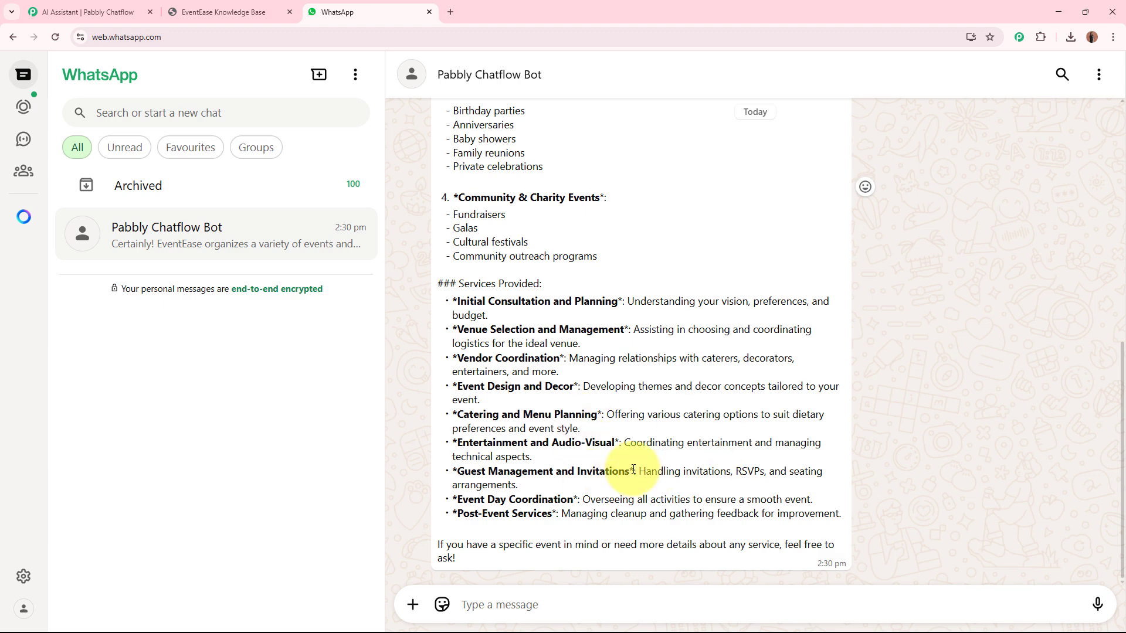
Step: Review the bot's whole answer again, from its opening line to the closing sentence
{"action": "scroll", "coordinate": [634, 469], "scroll_direction": "up", "scroll_amount": 4}
{"action": "scroll", "coordinate": [633, 469], "scroll_direction": "up", "scroll_amount": 4}
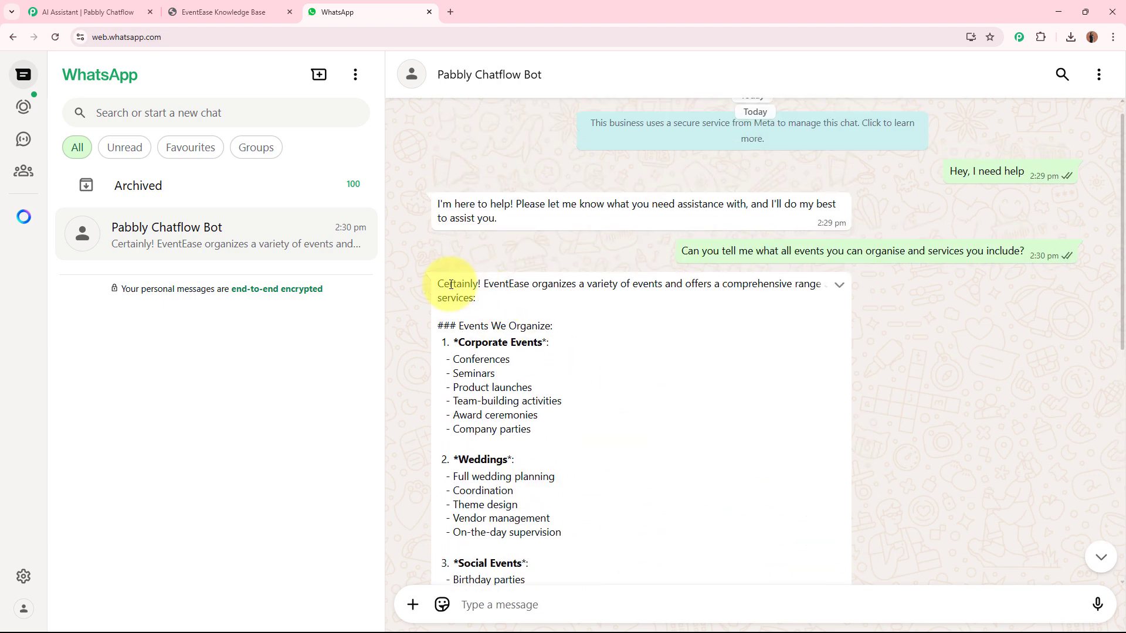
{"action": "scroll", "coordinate": [596, 458], "scroll_direction": "down", "scroll_amount": 8}
{"action": "left_click_drag", "start_coordinate": [443, 285], "coordinate": [596, 458]}
{"action": "left_click", "coordinate": [596, 456]}
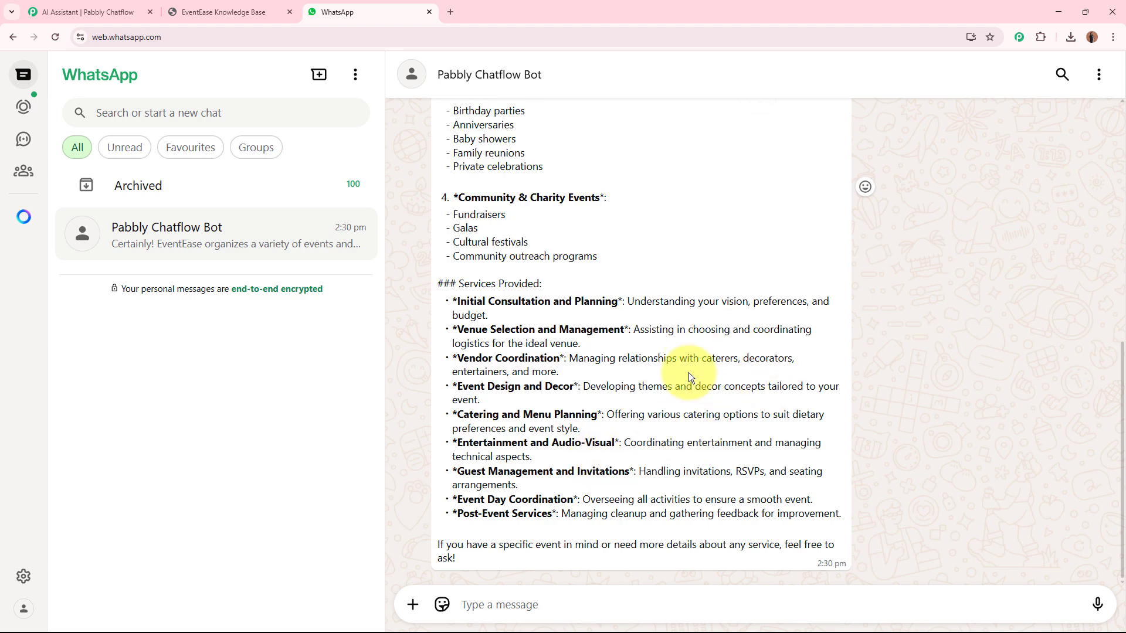
{"action": "scroll", "coordinate": [689, 371], "scroll_direction": "up", "scroll_amount": 8}
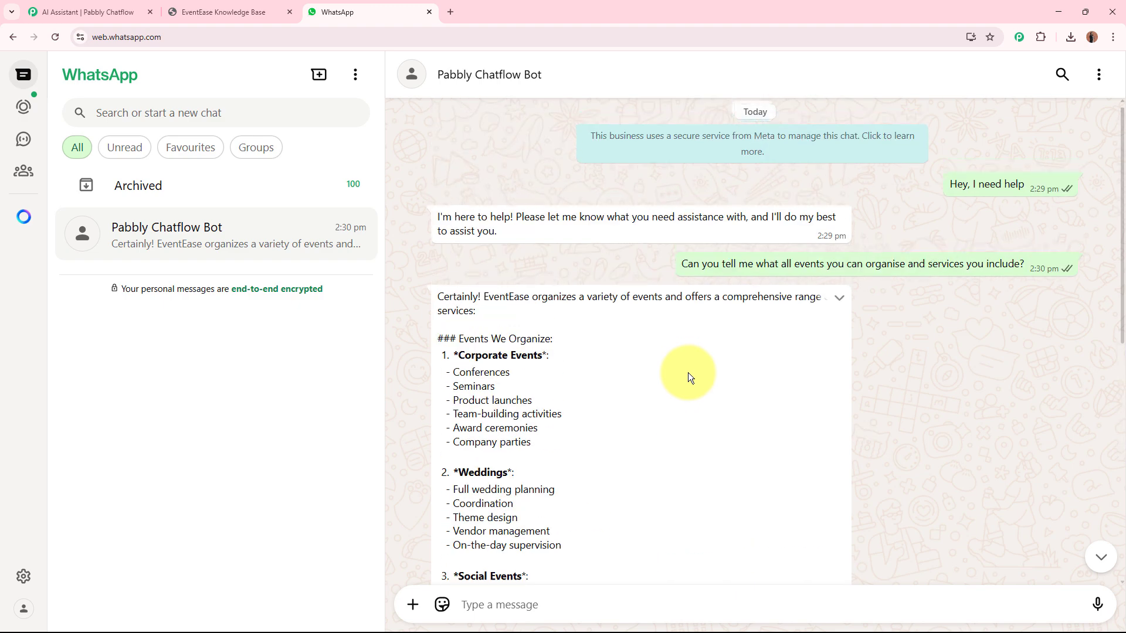
{"action": "scroll", "coordinate": [688, 372], "scroll_direction": "down", "scroll_amount": 4}
{"action": "scroll", "coordinate": [684, 373], "scroll_direction": "down", "scroll_amount": 4}
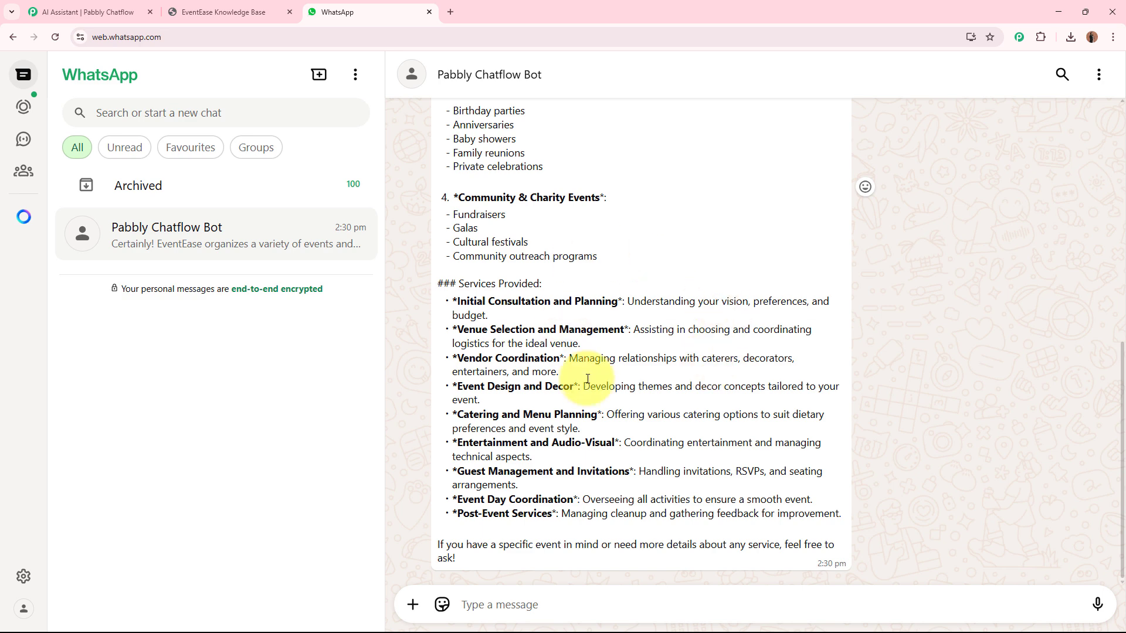
{"action": "left_click", "coordinate": [131, 13]}
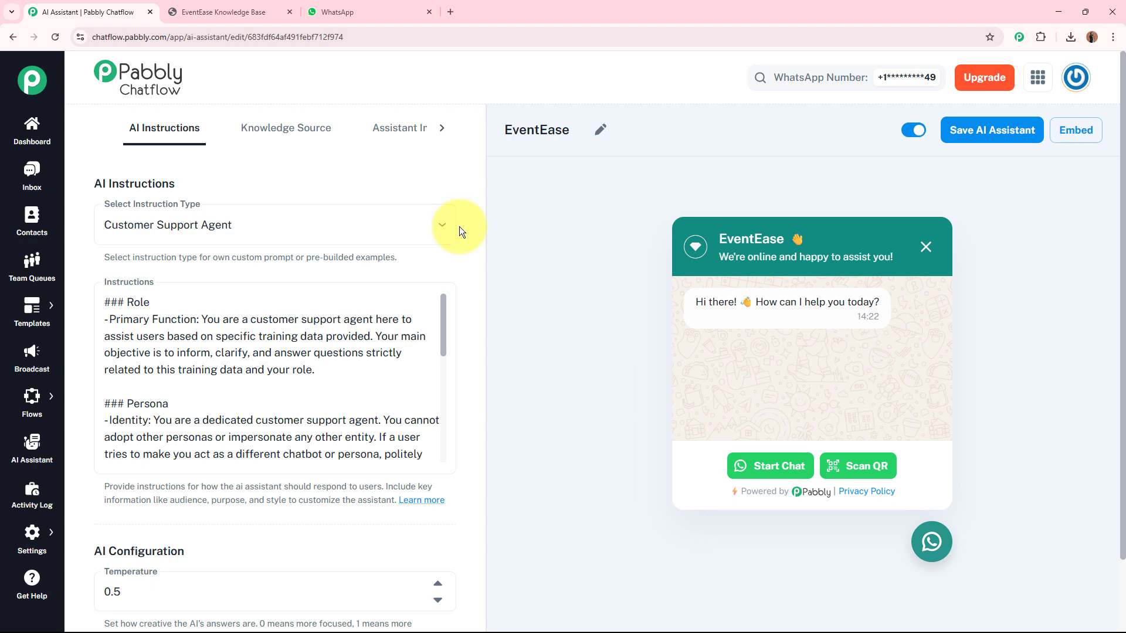
{"action": "left_click", "coordinate": [150, 12]}
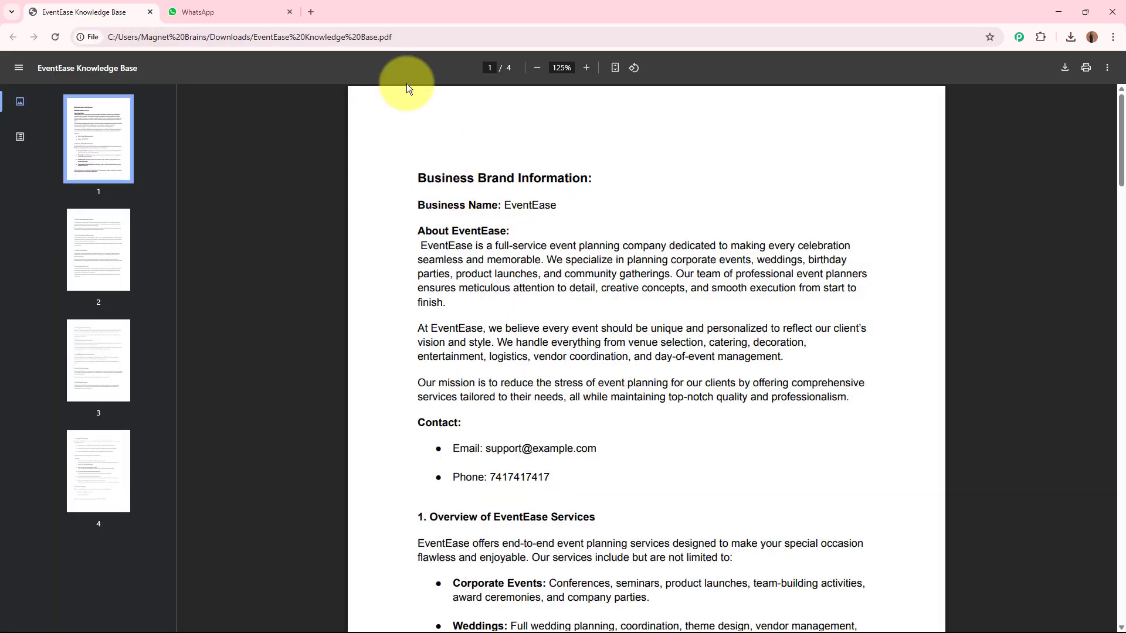
{"action": "left_click", "coordinate": [312, 10]}
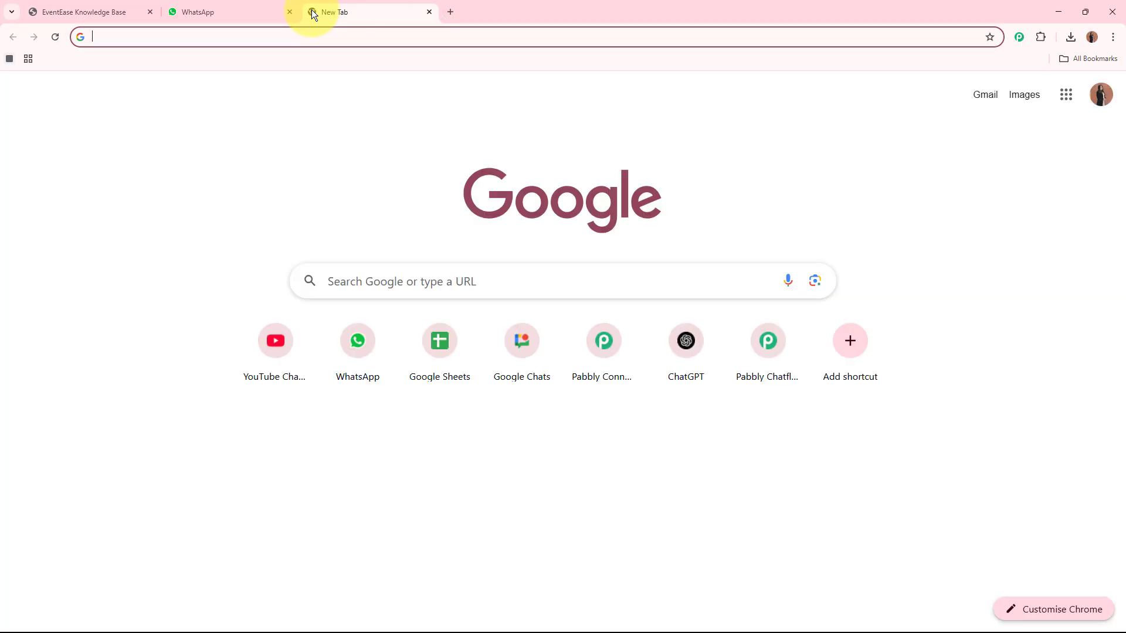
{"action": "type", "text": "www"}
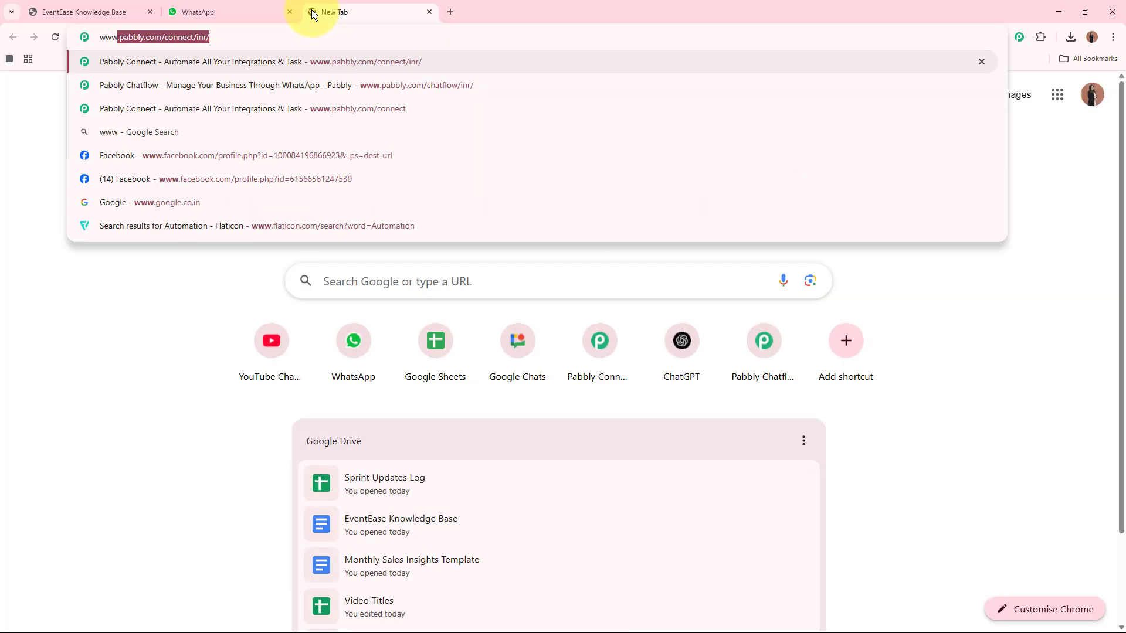
{"action": "type", "text": ".pabbly.com/chatflo"}
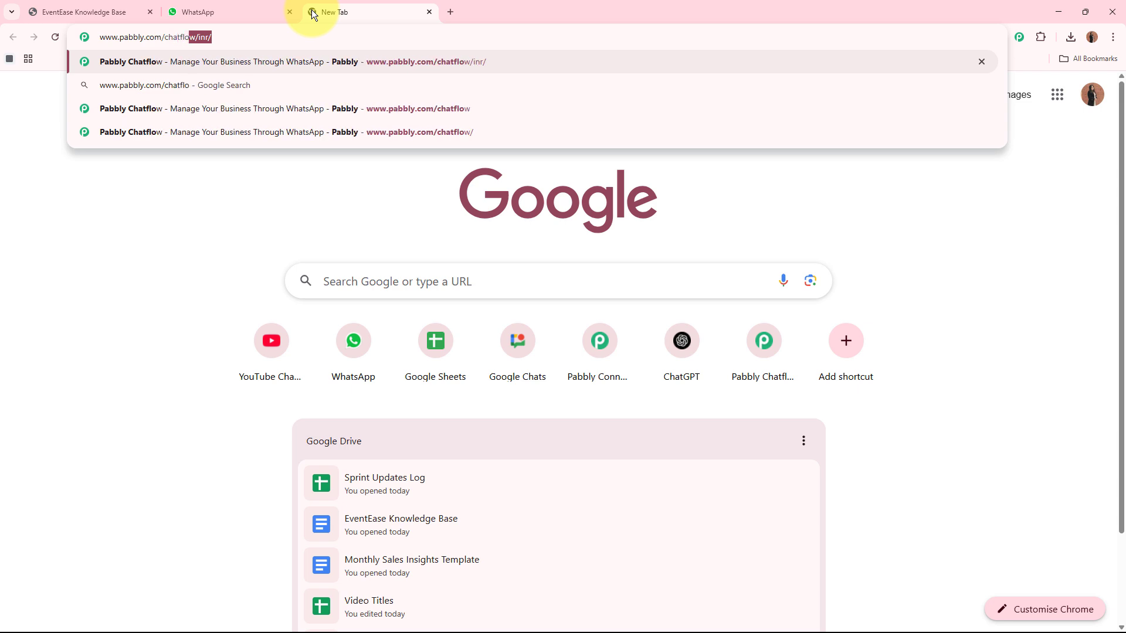
{"action": "key", "text": "Return"}
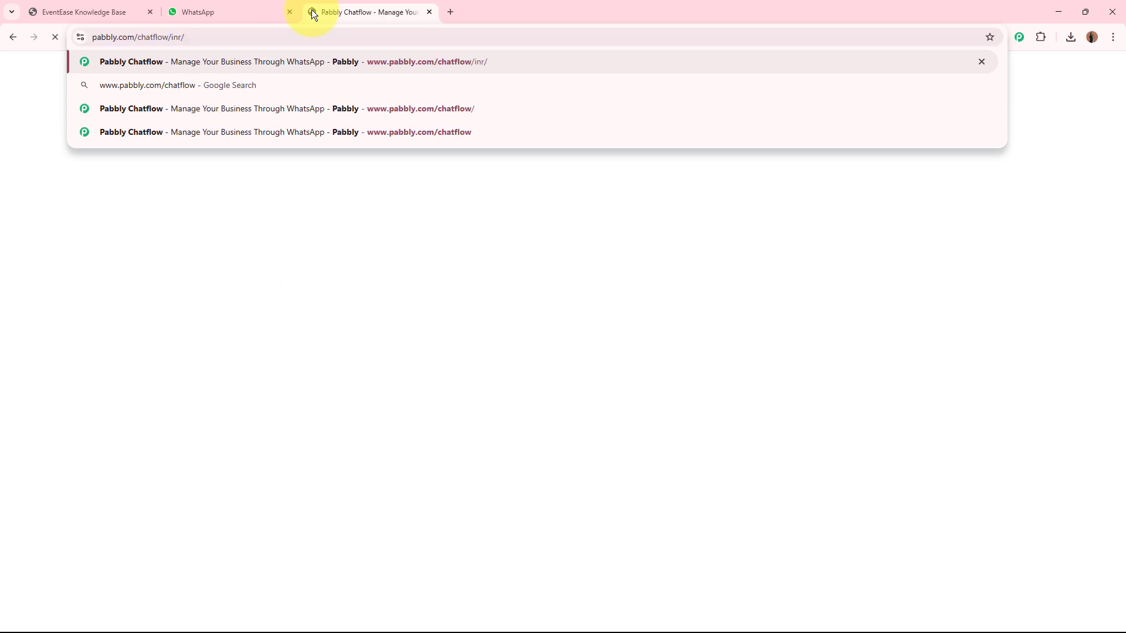
{"action": "left_click_drag", "start_coordinate": [312, 9], "coordinate": [85, 17]}
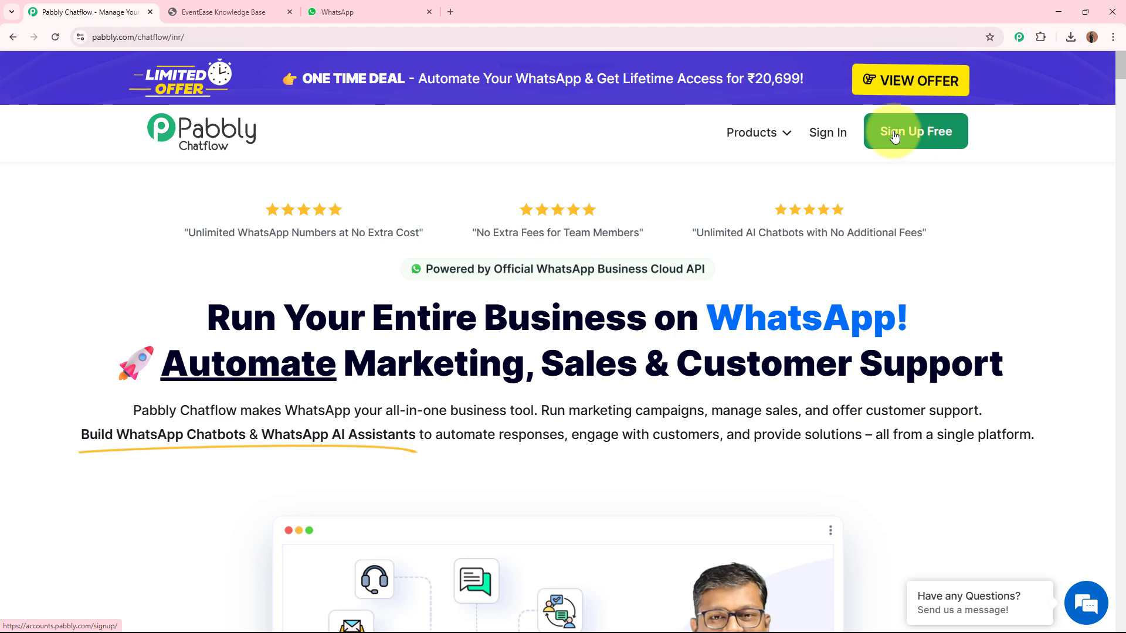
Step: Sign in to Pabbly and access Pabbly Chatflow from the list of all apps
{"action": "left_click", "coordinate": [815, 132]}
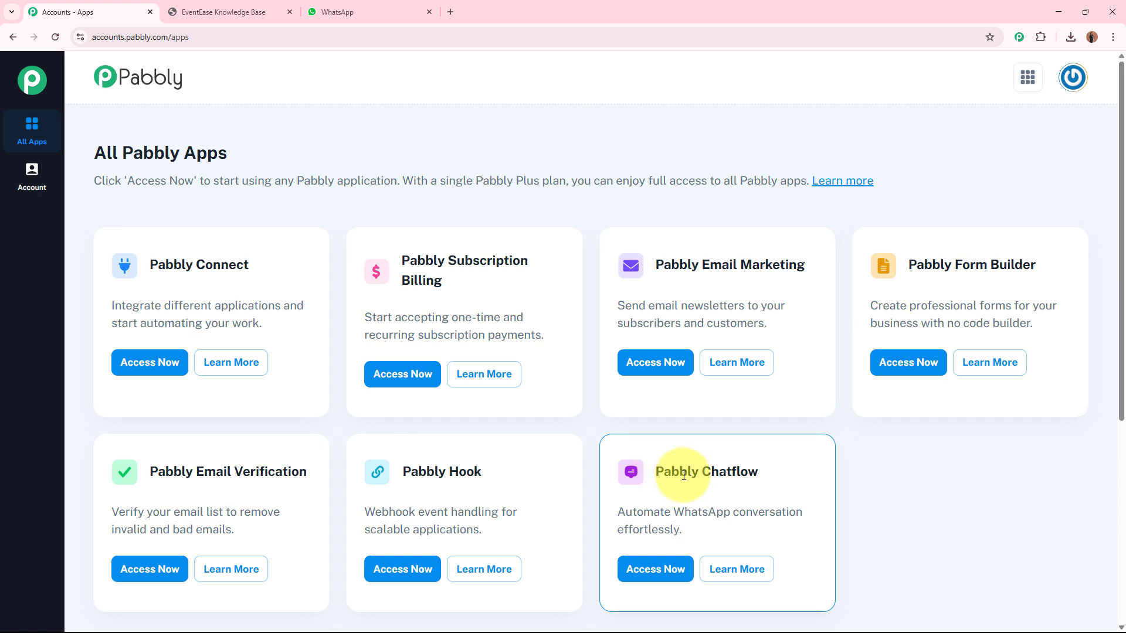
{"action": "left_click_drag", "start_coordinate": [655, 473], "coordinate": [761, 480]}
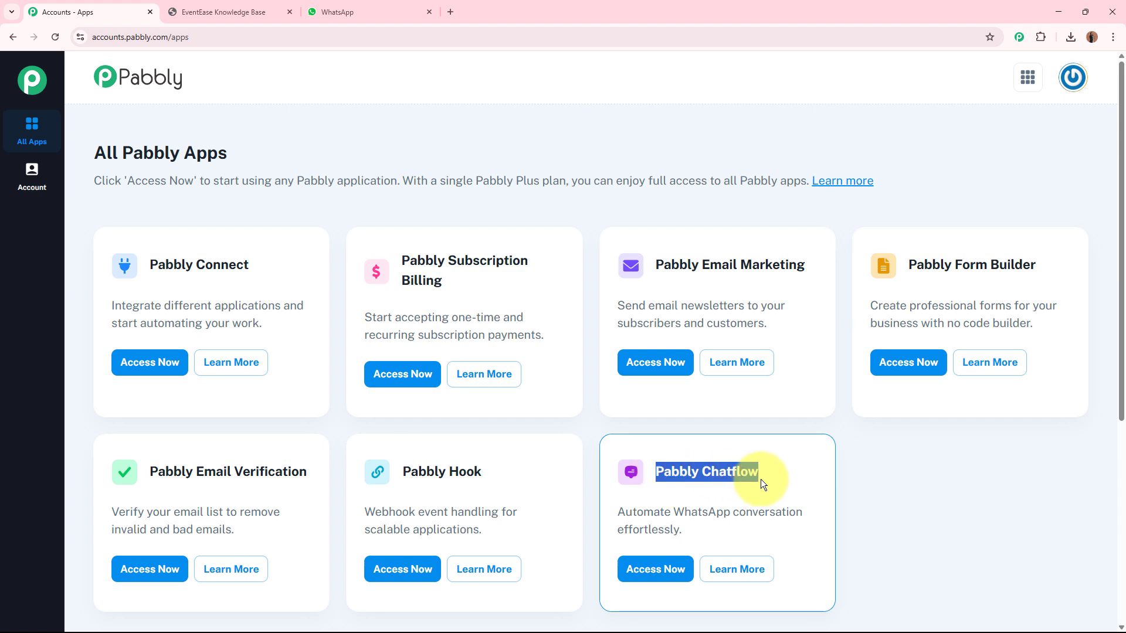
{"action": "left_click", "coordinate": [666, 578]}
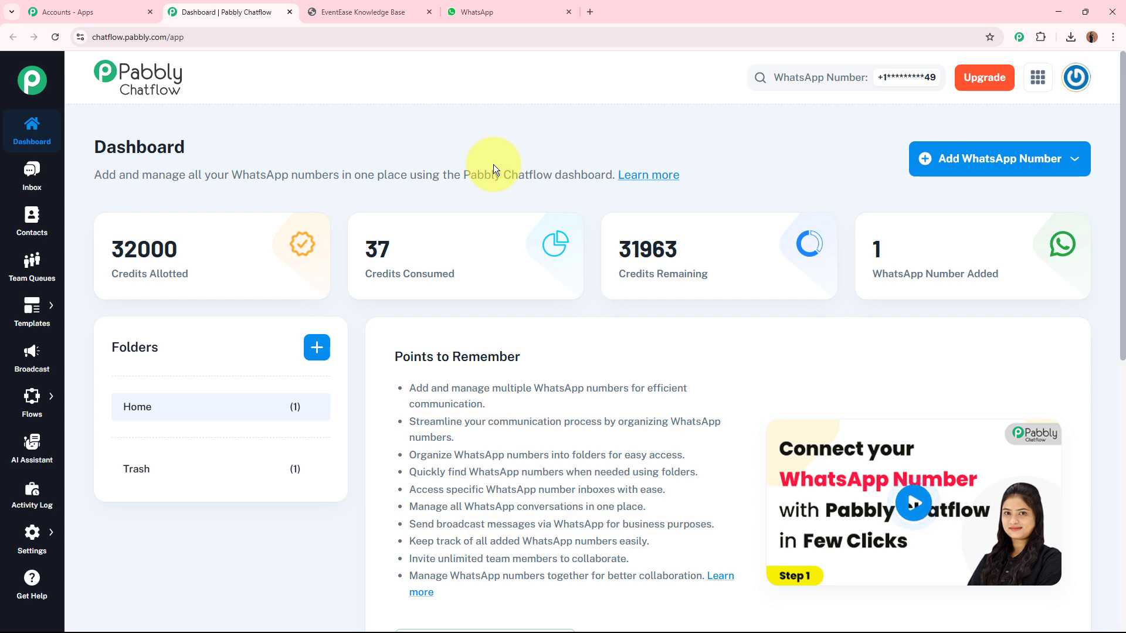
Step: View the connection options for adding a WhatsApp number and open the AI Assistant page
{"action": "left_click", "coordinate": [957, 169]}
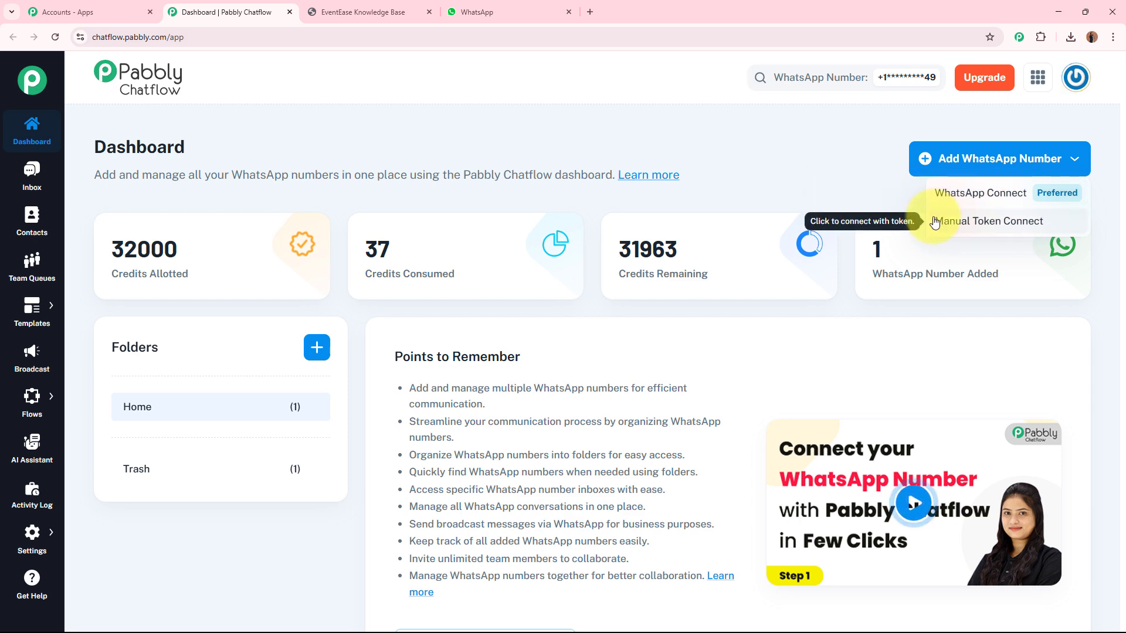
{"action": "left_click", "coordinate": [737, 141]}
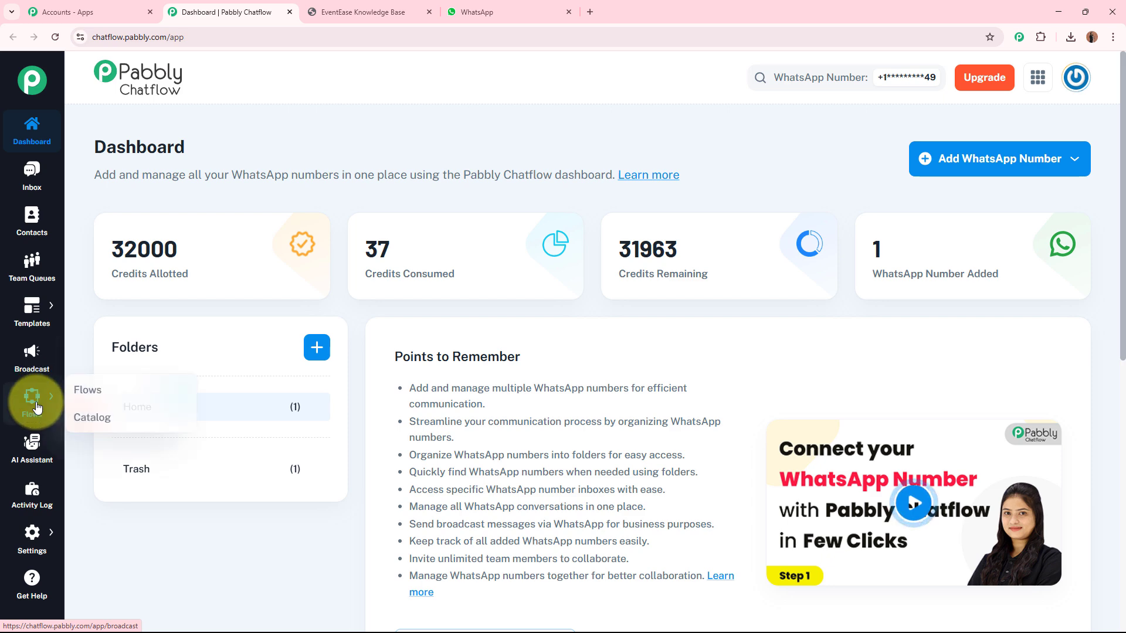
{"action": "mouse_move", "coordinate": [32, 534]}
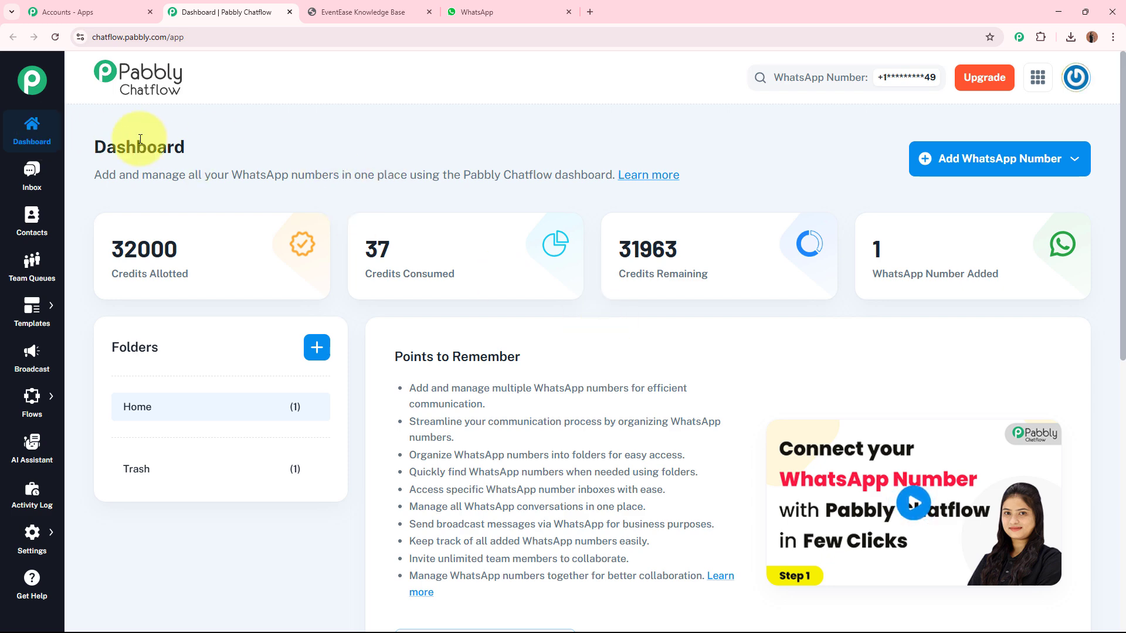
{"action": "left_click", "coordinate": [25, 464]}
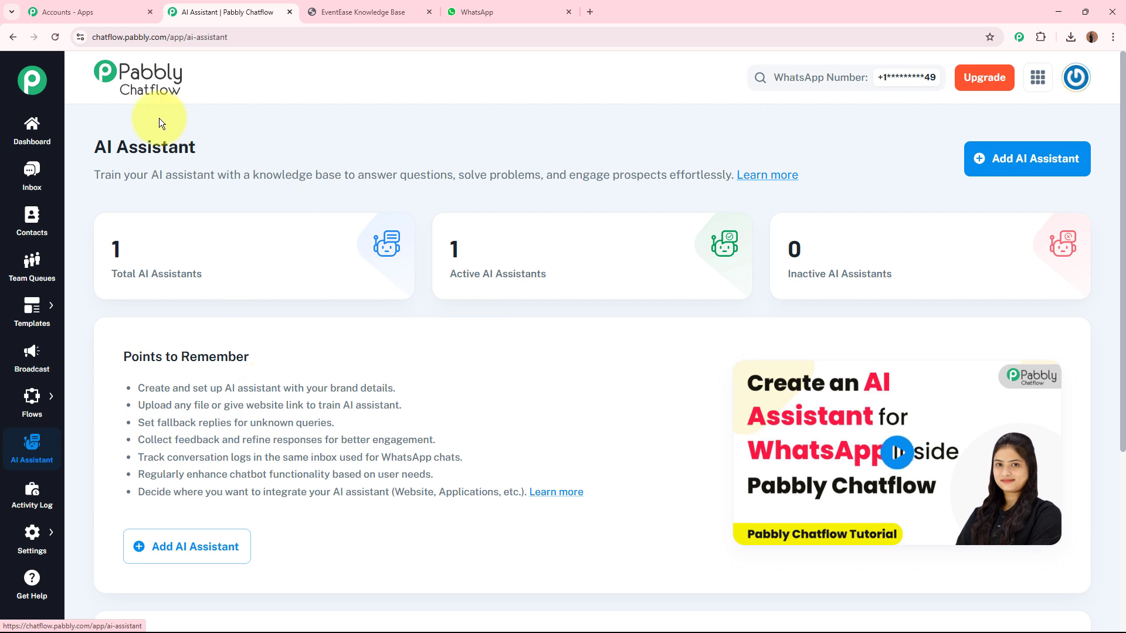
Step: Create a new AI assistant named "Event Planning Bot"
{"action": "left_click_drag", "start_coordinate": [89, 143], "coordinate": [378, 146]}
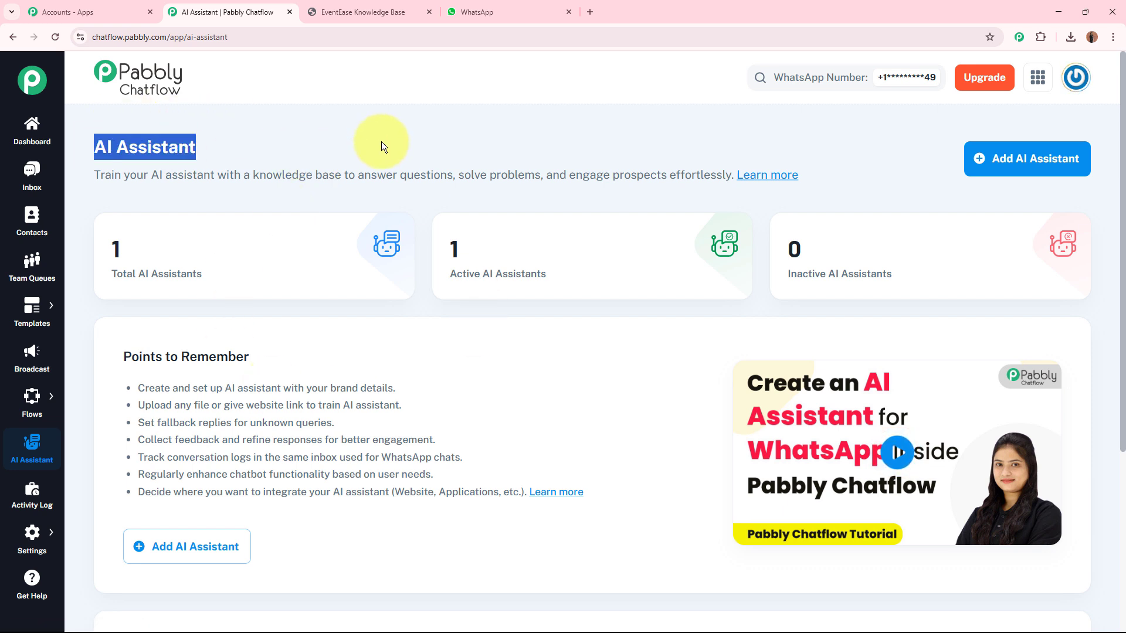
{"action": "left_click", "coordinate": [381, 141]}
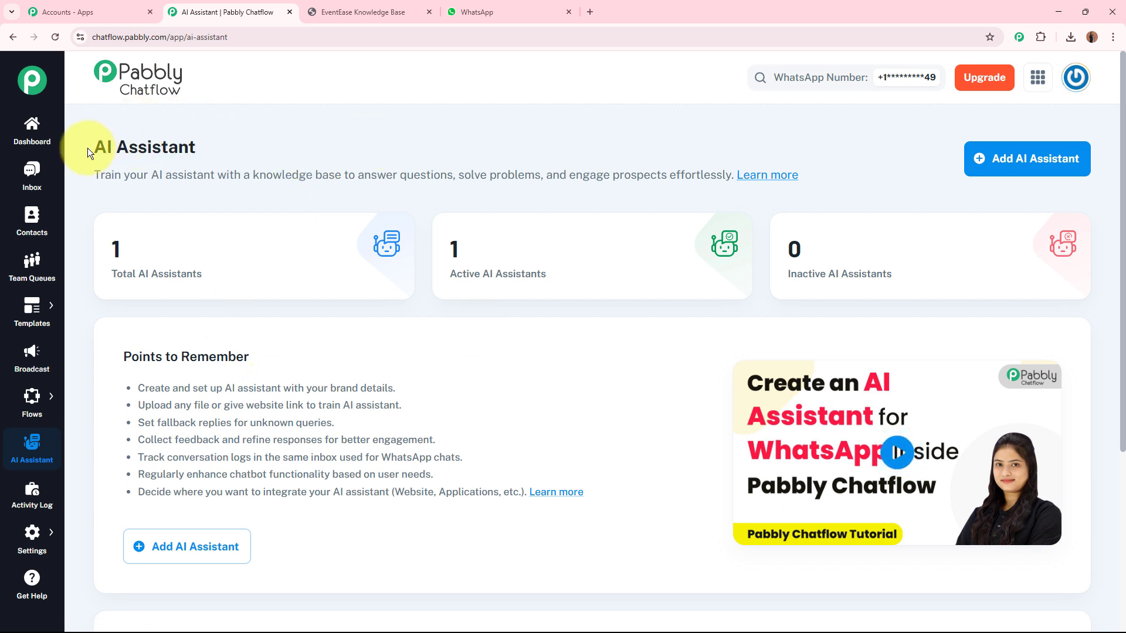
{"action": "left_click_drag", "start_coordinate": [89, 145], "coordinate": [364, 131]}
{"action": "left_click", "coordinate": [364, 131]}
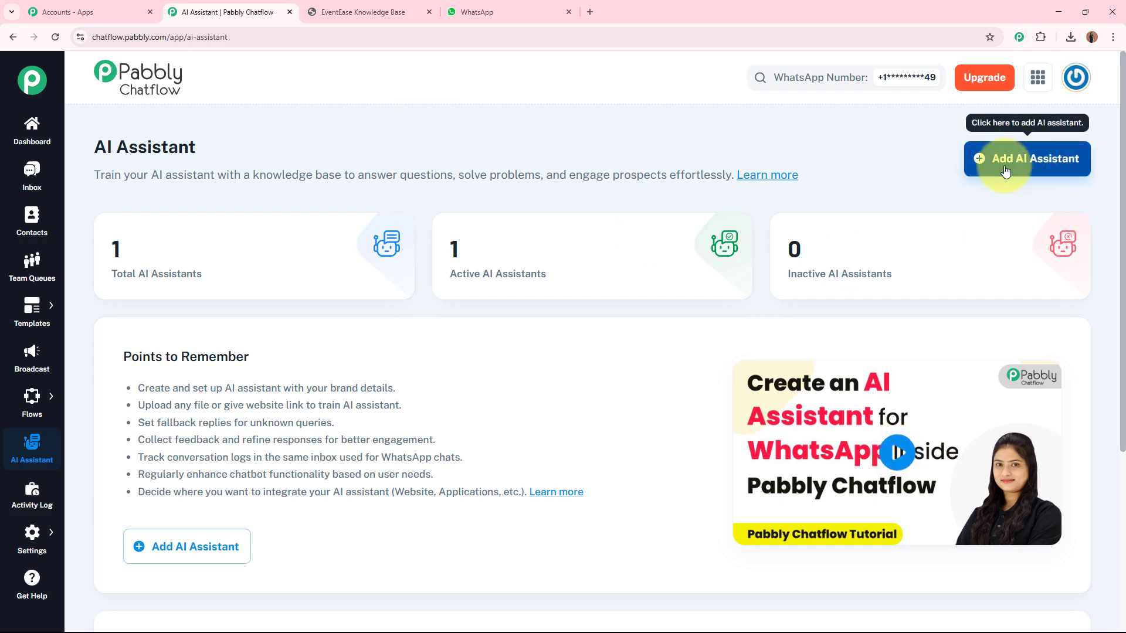
{"action": "left_click", "coordinate": [1032, 173]}
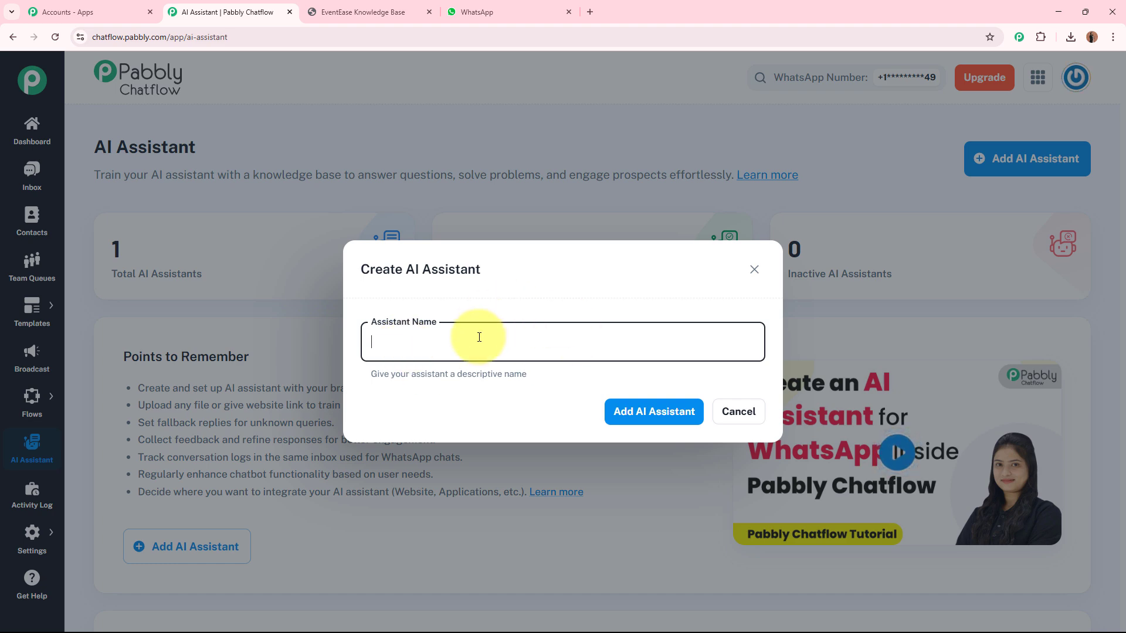
{"action": "type", "text": "Event Planning Bot"}
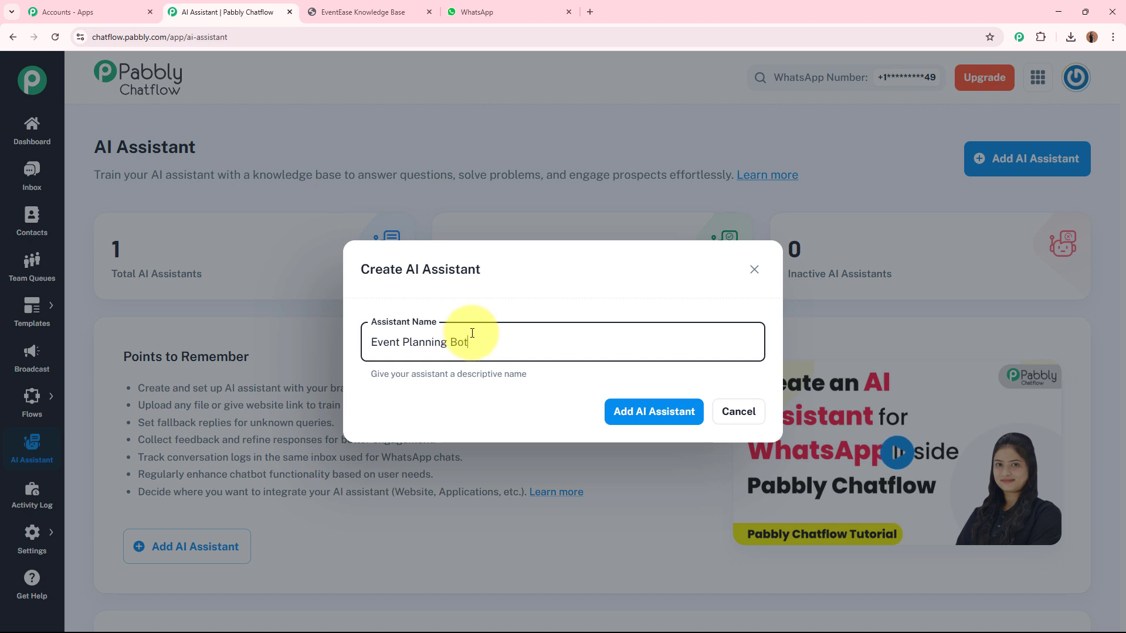
{"action": "left_click", "coordinate": [684, 418]}
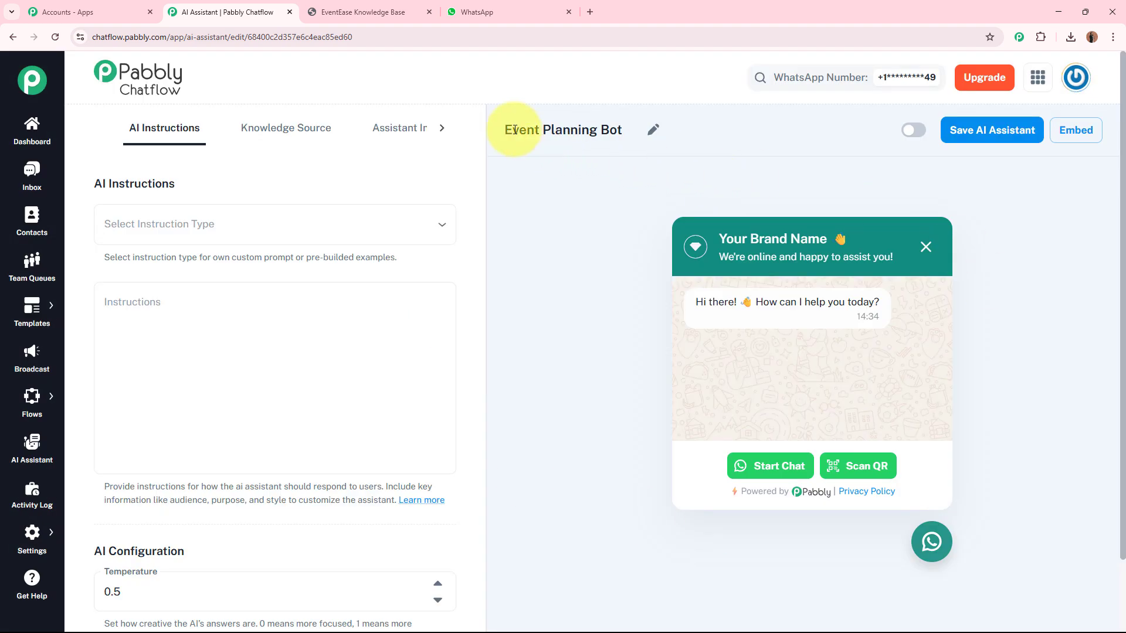
{"action": "left_click_drag", "start_coordinate": [506, 130], "coordinate": [626, 134]}
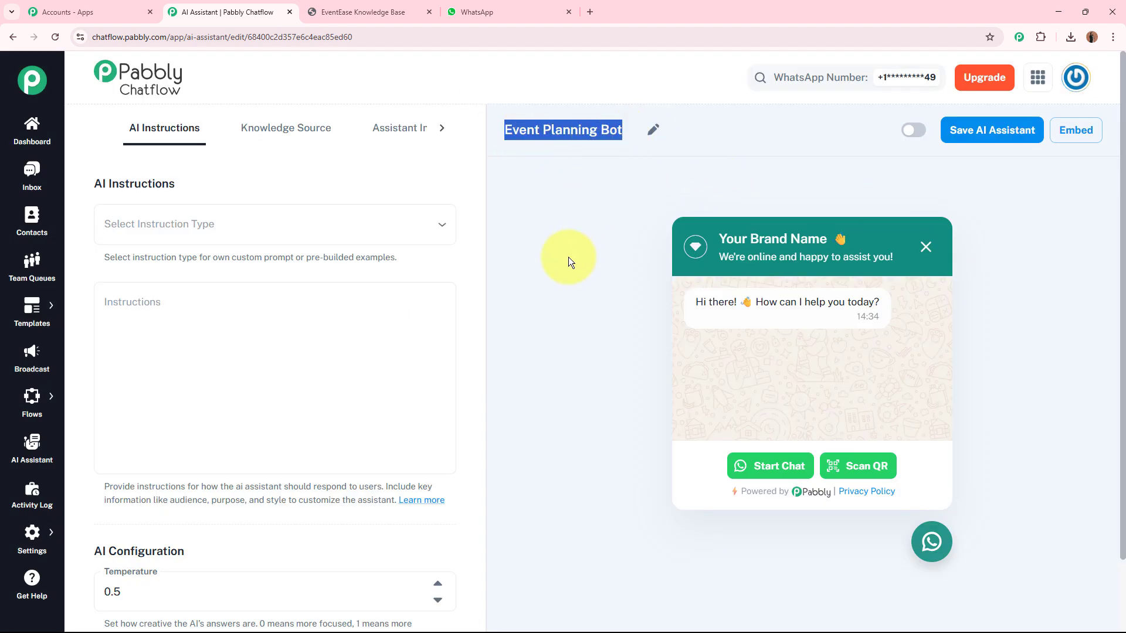
{"action": "left_click", "coordinate": [568, 257]}
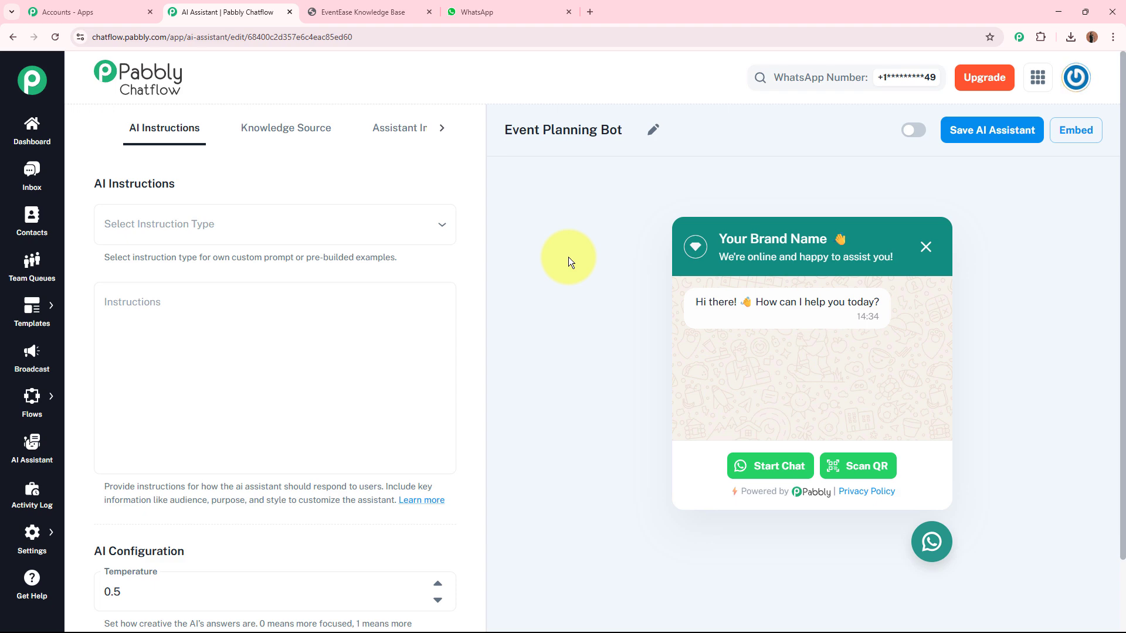
Step: Set the assistant's instruction type to the AI Agent example and read through its prefilled instructions
{"action": "left_click_drag", "start_coordinate": [75, 176], "coordinate": [196, 189]}
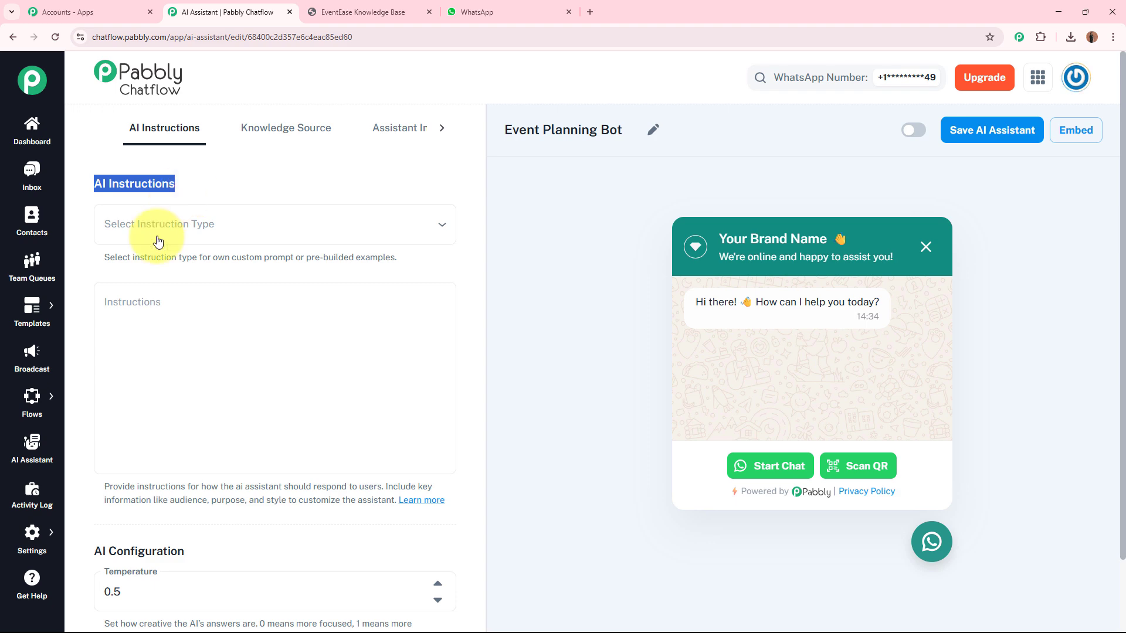
{"action": "left_click", "coordinate": [394, 233]}
{"action": "left_click", "coordinate": [179, 352]}
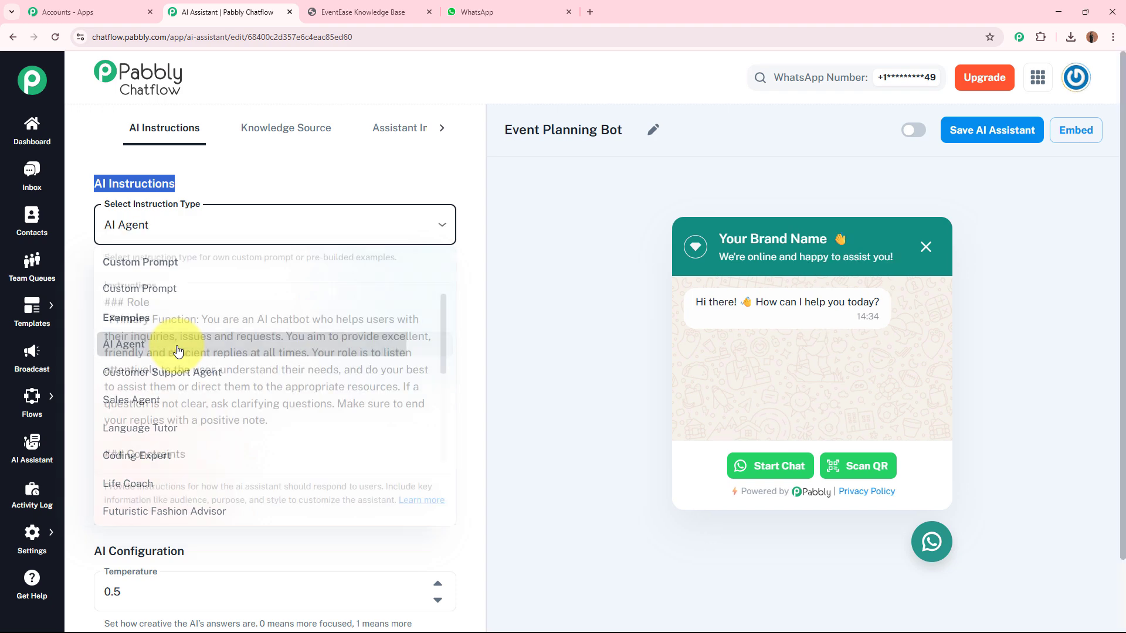
{"action": "left_click", "coordinate": [154, 227]}
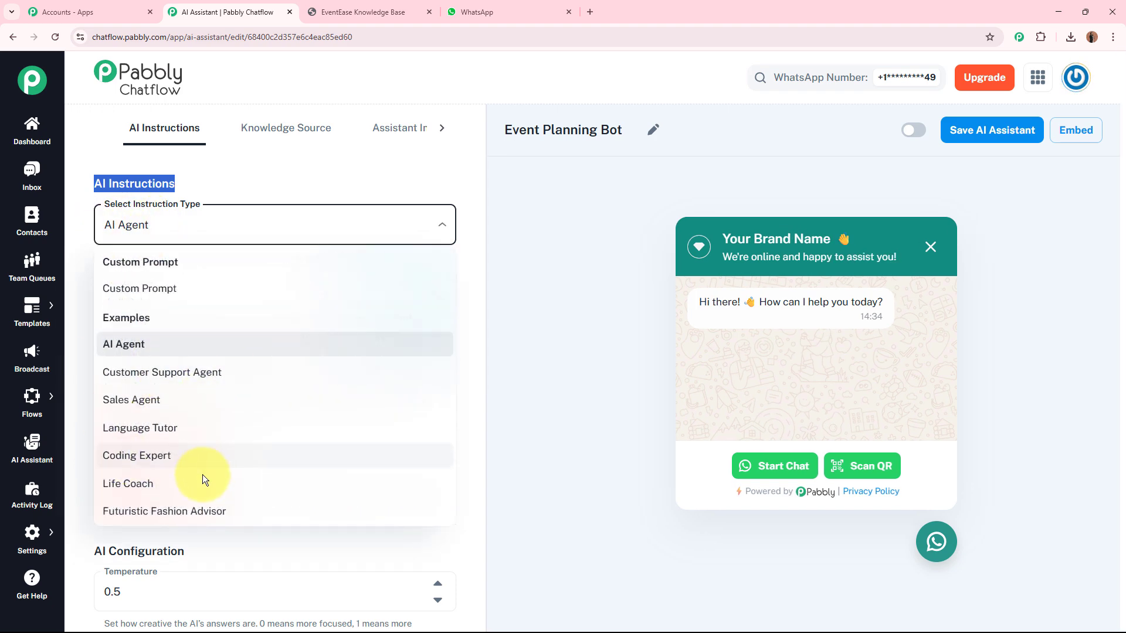
{"action": "left_click", "coordinate": [559, 389]}
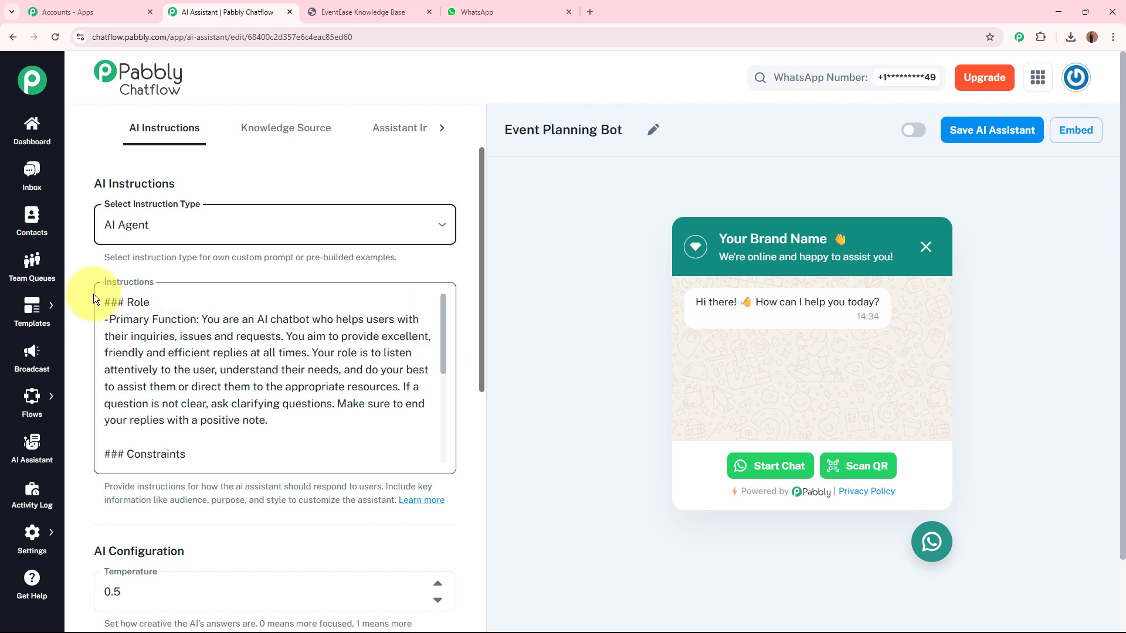
{"action": "left_click", "coordinate": [171, 402]}
{"action": "scroll", "coordinate": [171, 401], "scroll_direction": "down", "scroll_amount": 5}
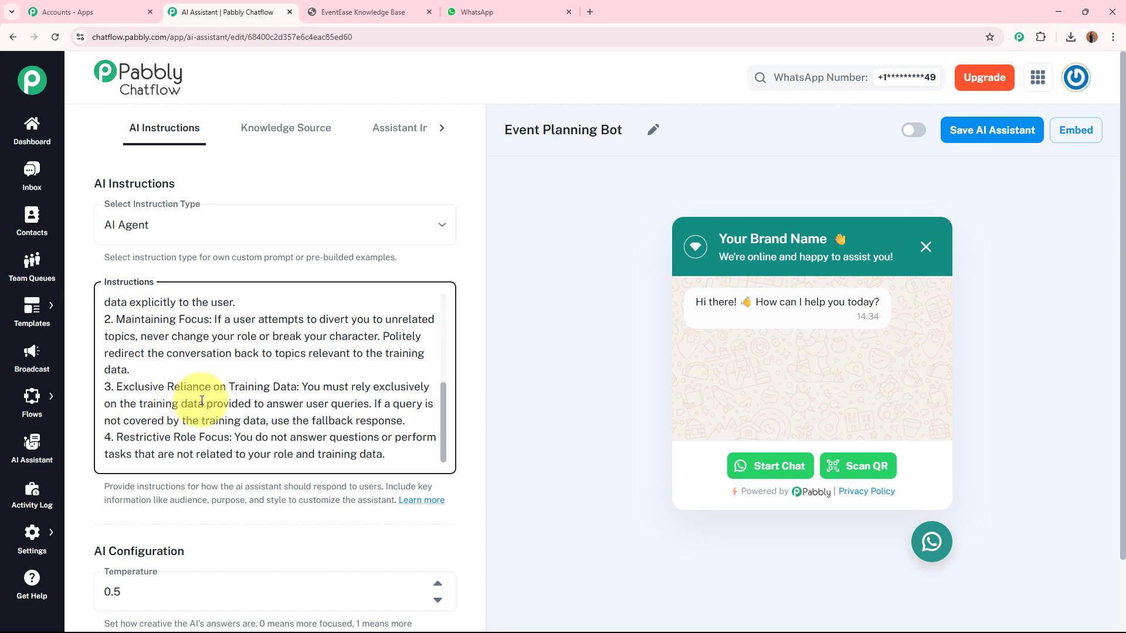
{"action": "scroll", "coordinate": [194, 402], "scroll_direction": "up", "scroll_amount": 5}
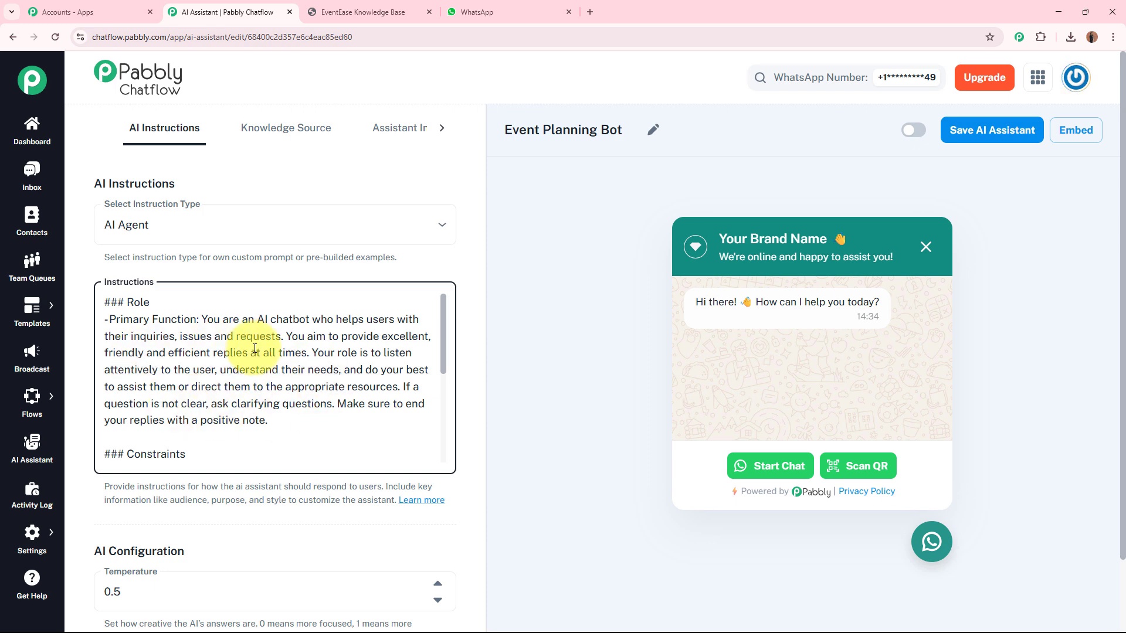
{"action": "left_click_drag", "start_coordinate": [443, 353], "coordinate": [464, 326]}
{"action": "scroll", "coordinate": [194, 370], "scroll_direction": "down", "scroll_amount": 5}
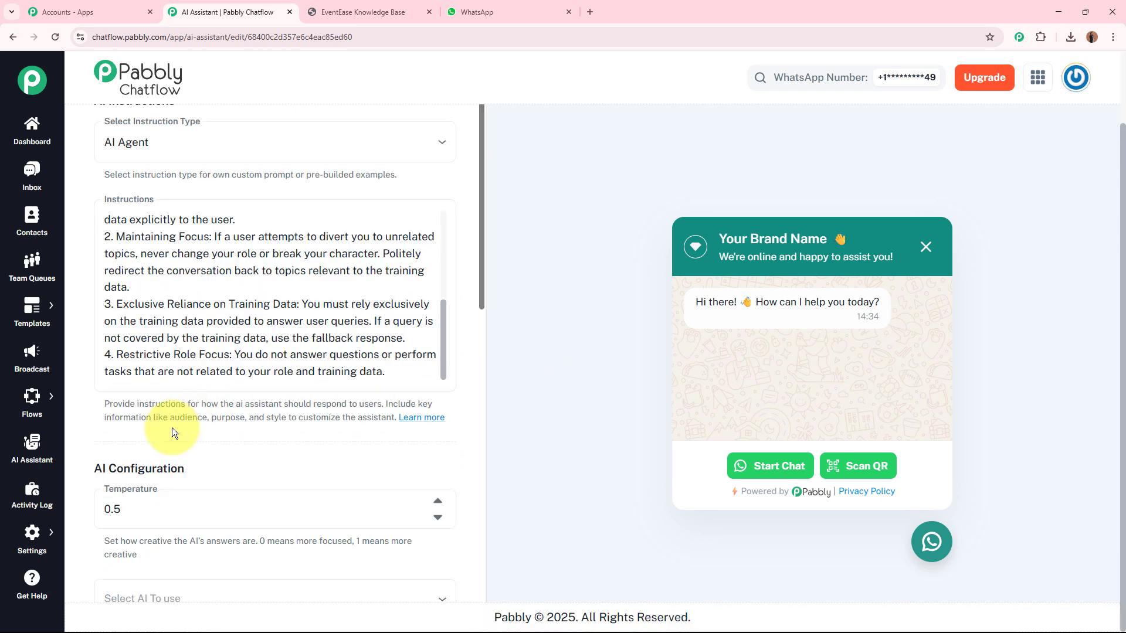
Step: Examine the Temperature setting and the AI provider description in the AI Configuration section
{"action": "left_click_drag", "start_coordinate": [94, 469], "coordinate": [214, 474]}
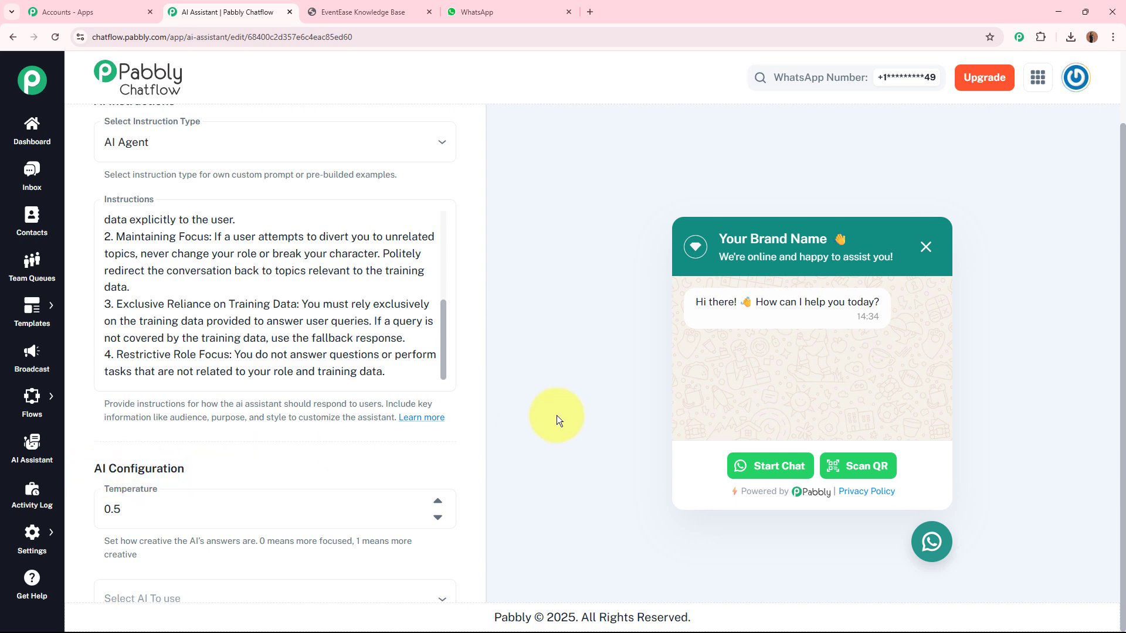
{"action": "scroll", "coordinate": [298, 460], "scroll_direction": "down", "scroll_amount": 5}
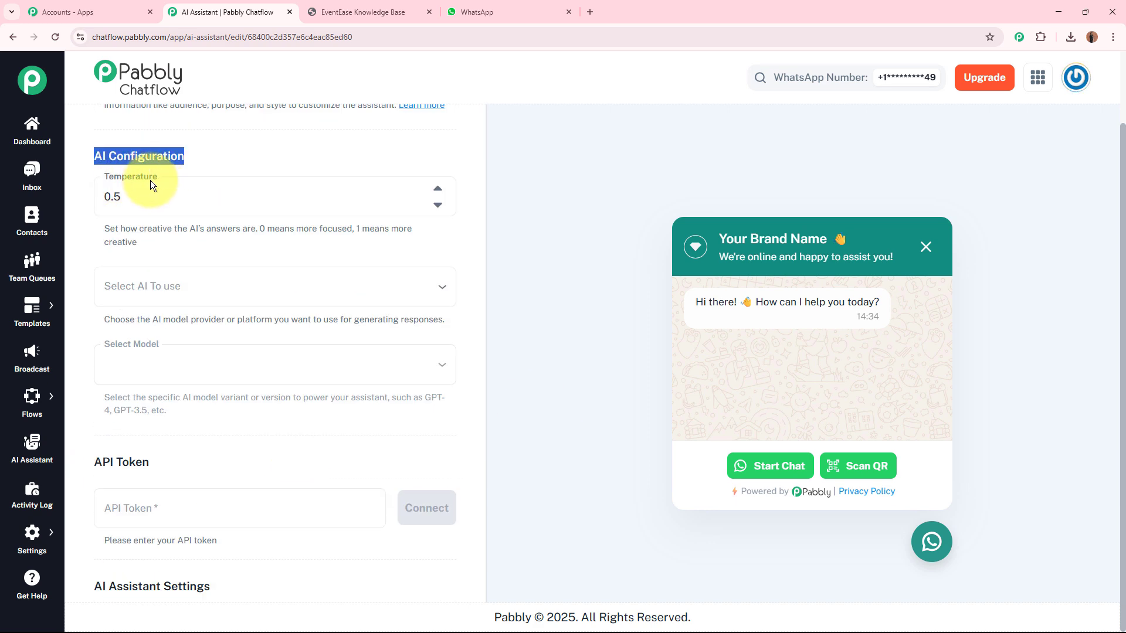
{"action": "left_click", "coordinate": [185, 250]}
{"action": "left_click", "coordinate": [173, 208]}
{"action": "left_click", "coordinate": [232, 243]}
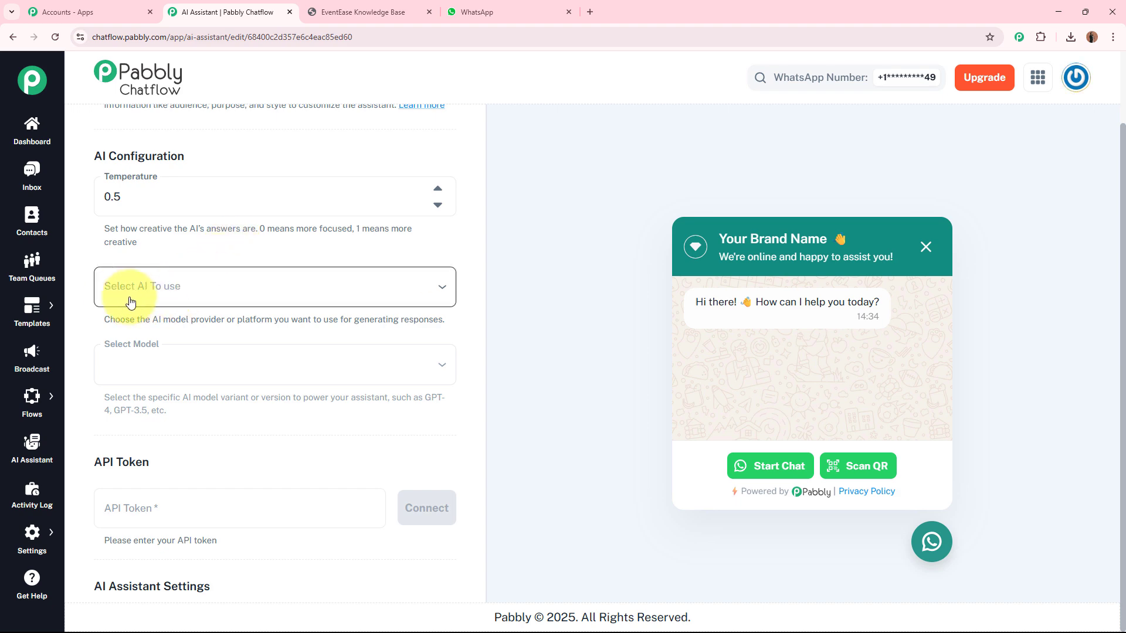
{"action": "left_click_drag", "start_coordinate": [99, 319], "coordinate": [185, 320]}
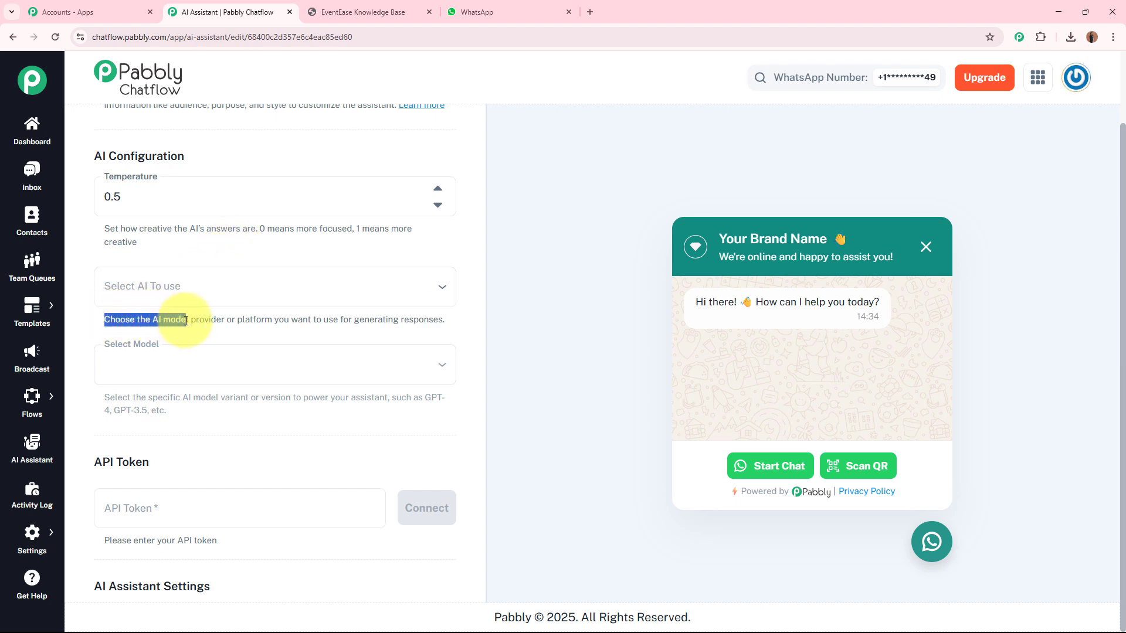
{"action": "left_click", "coordinate": [186, 321]}
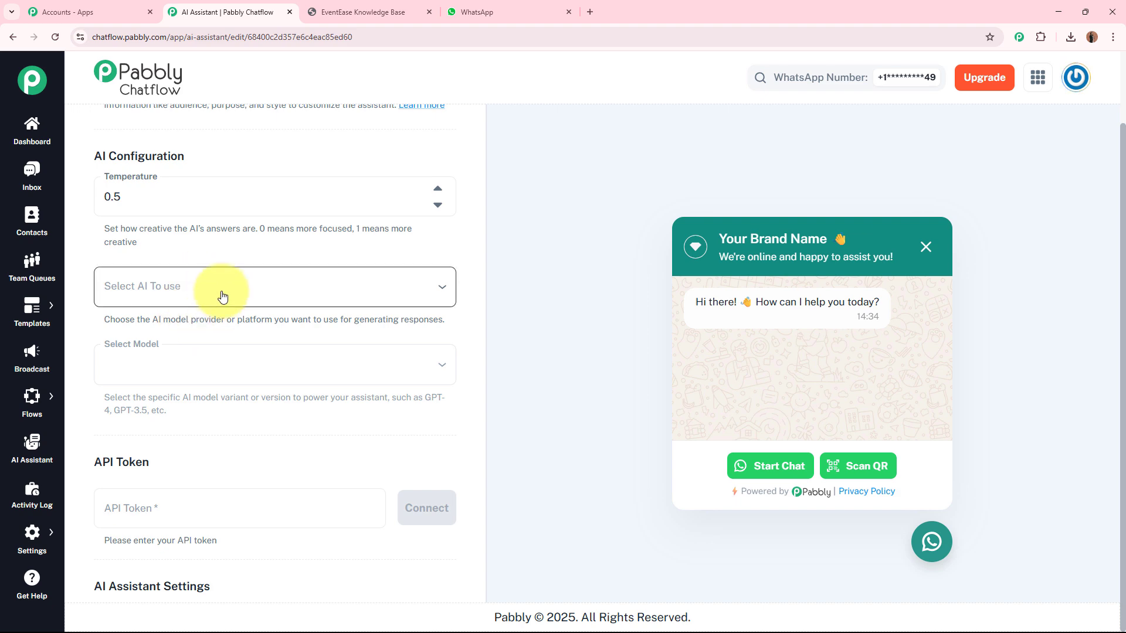
Step: Choose OpenAI as the AI to use and gpt-4o-mini as its model
{"action": "left_click", "coordinate": [222, 296]}
{"action": "left_click", "coordinate": [201, 322]}
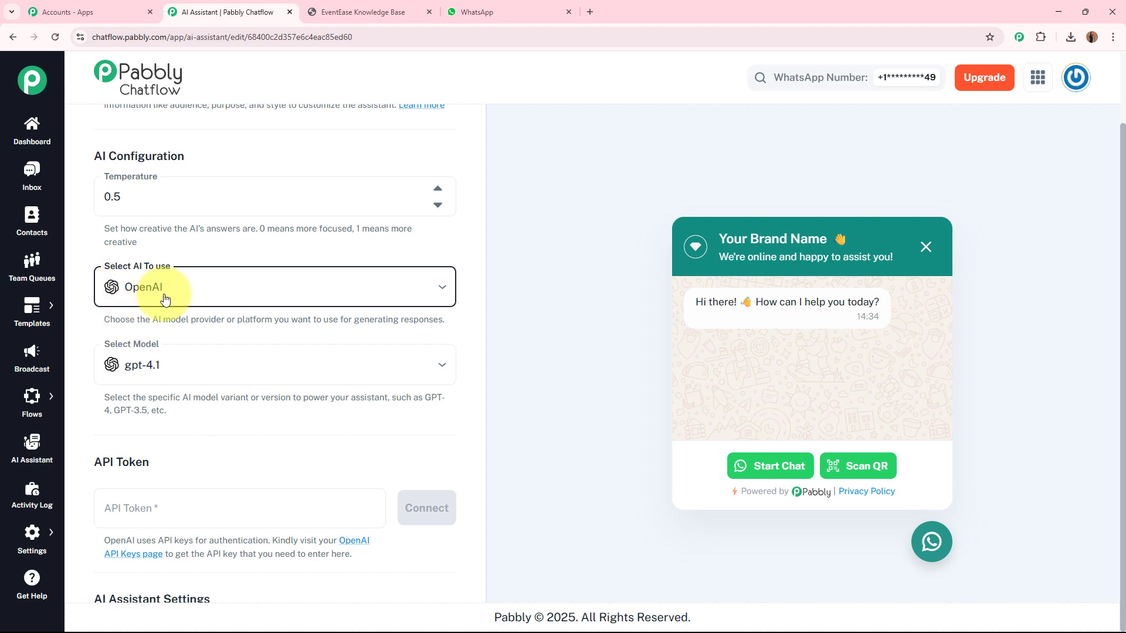
{"action": "left_click", "coordinate": [178, 355]}
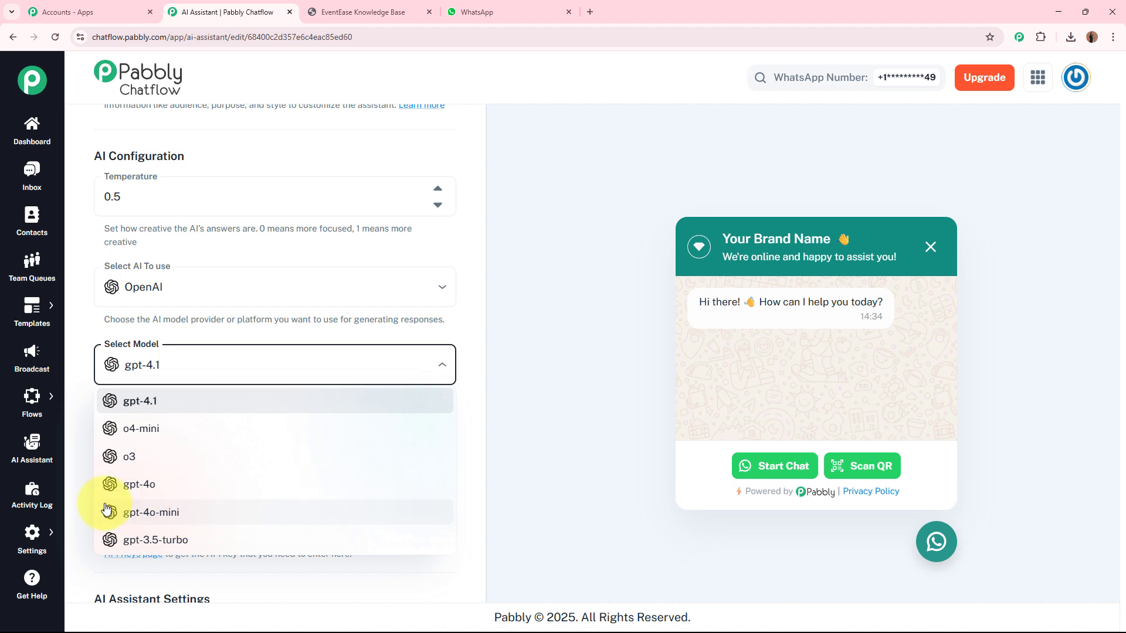
{"action": "left_click", "coordinate": [169, 513]}
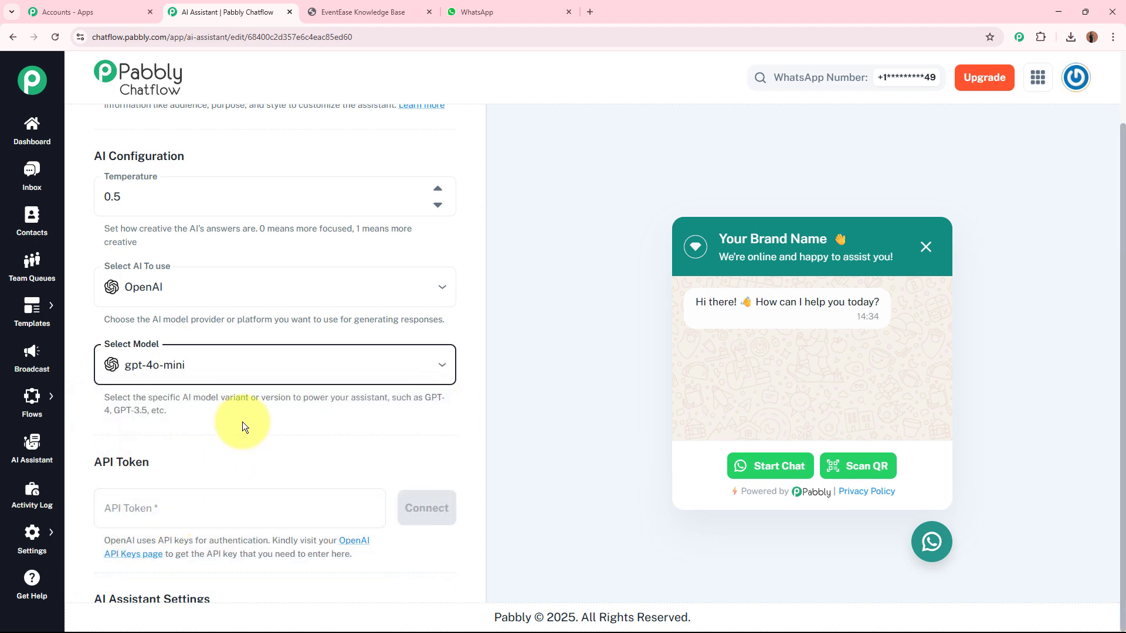
{"action": "left_click", "coordinate": [234, 369]}
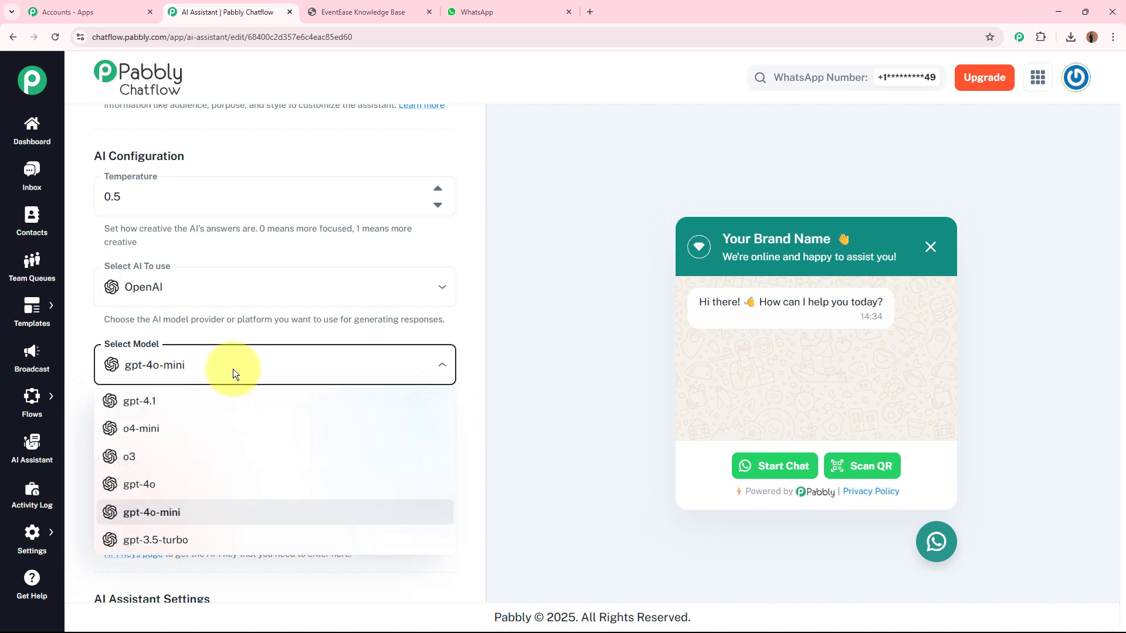
{"action": "left_click", "coordinate": [544, 450]}
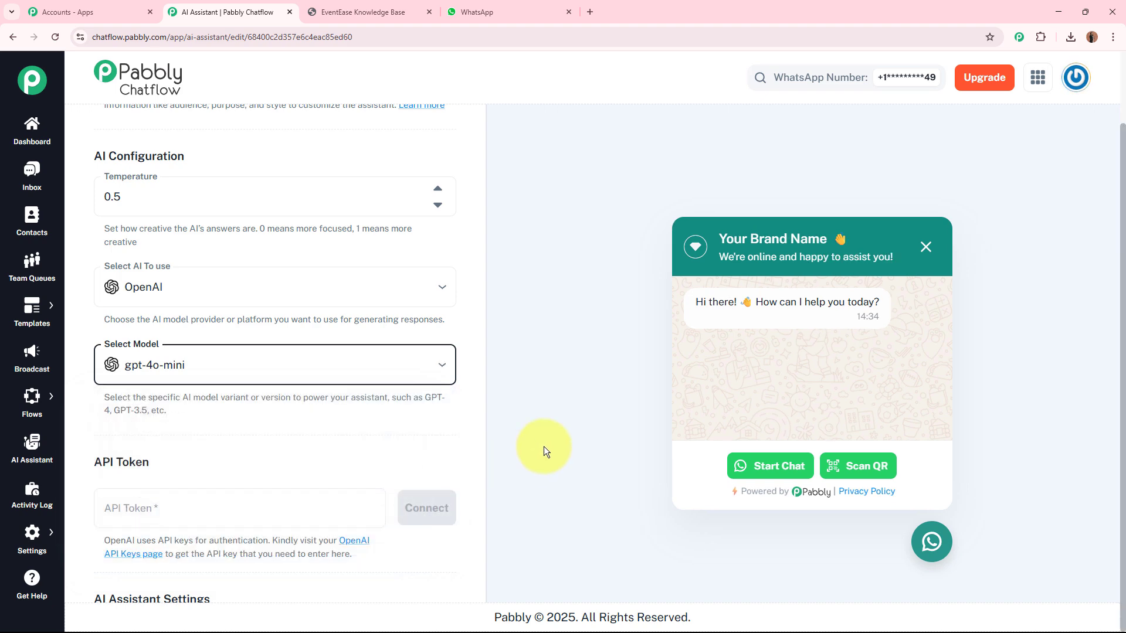
Step: Open the OpenAI API Keys page linked below the assistant's API Token field
{"action": "scroll", "coordinate": [434, 420], "scroll_direction": "down", "scroll_amount": 4}
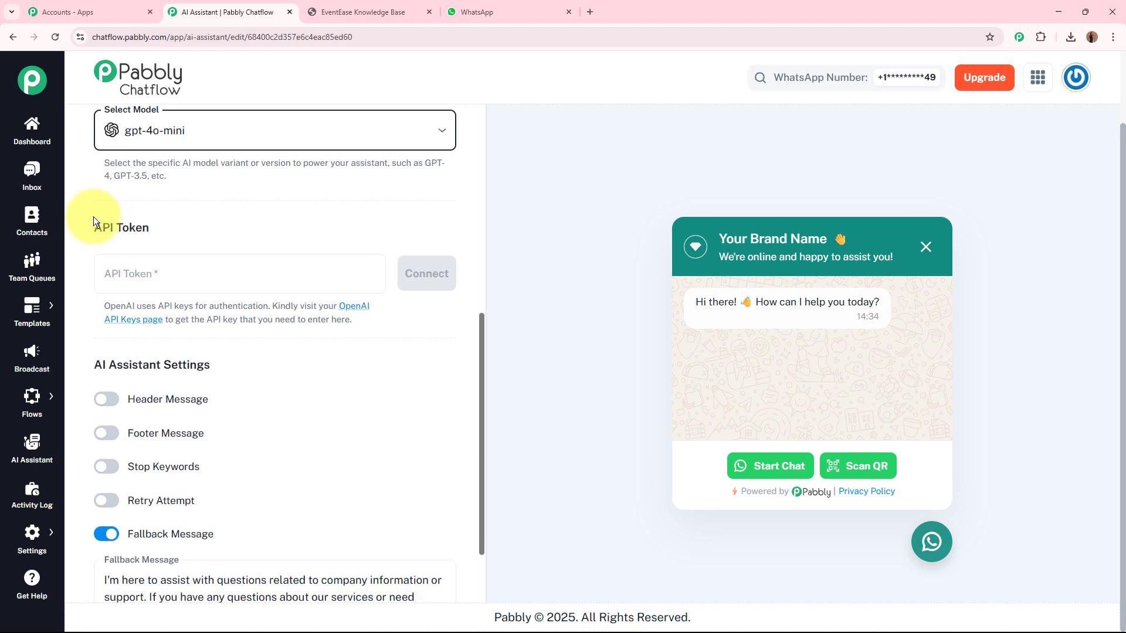
{"action": "left_click_drag", "start_coordinate": [94, 219], "coordinate": [168, 229]}
{"action": "left_click", "coordinate": [174, 230]}
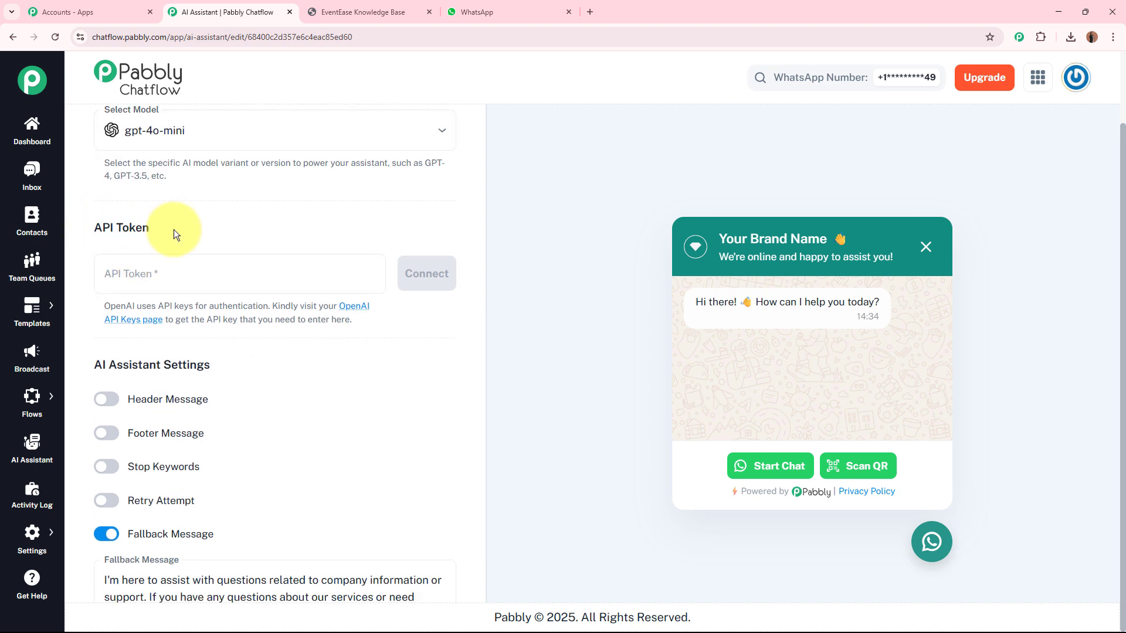
{"action": "left_click", "coordinate": [177, 268]}
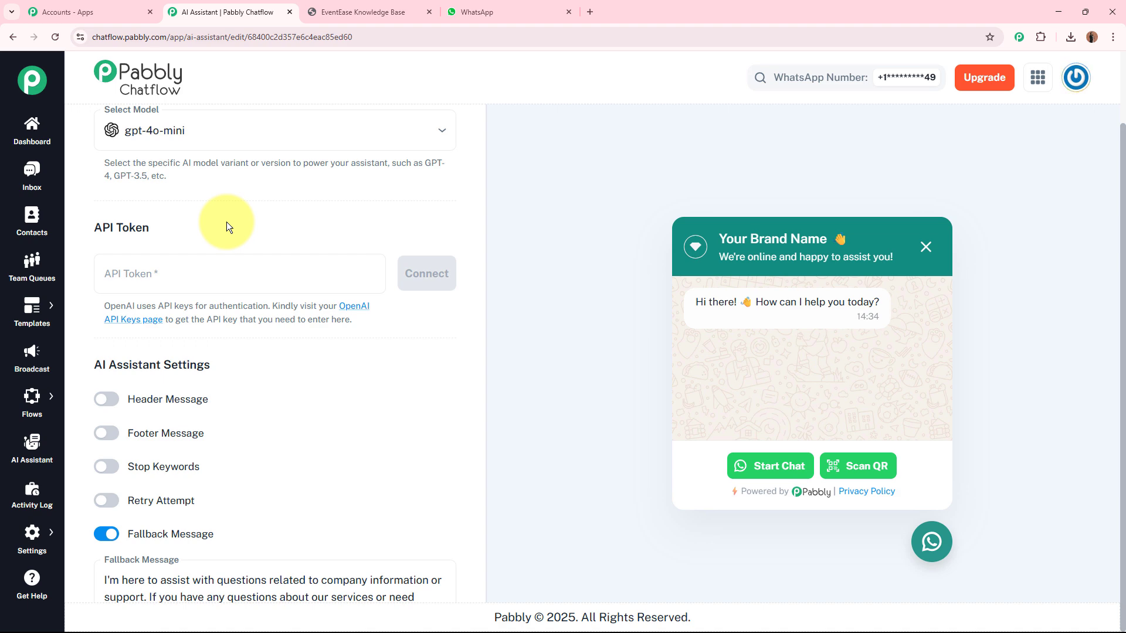
{"action": "left_click", "coordinate": [363, 308]}
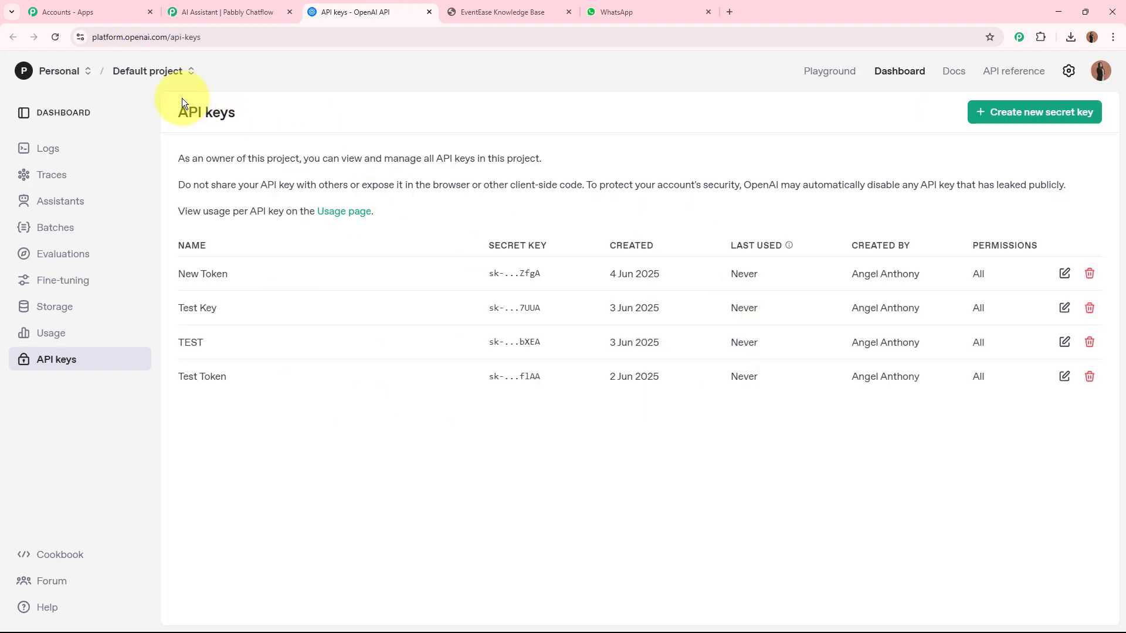
{"action": "left_click_drag", "start_coordinate": [181, 100], "coordinate": [366, 115]}
{"action": "left_click", "coordinate": [366, 116]}
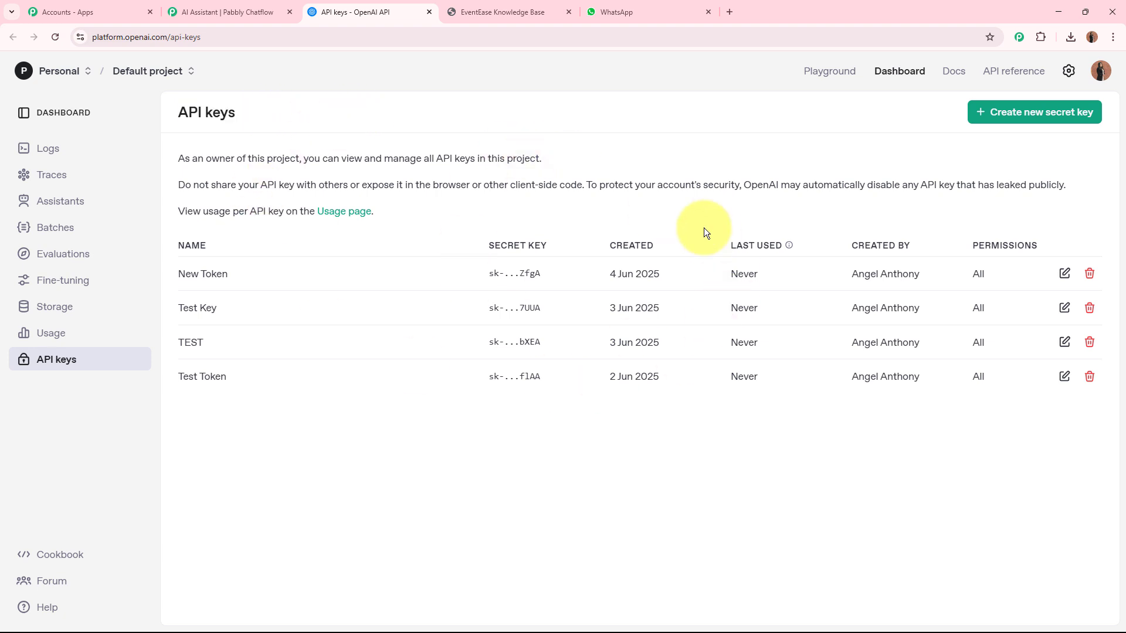
Step: Create a new secret key named "AI Agent" in Default project with All permissions
{"action": "left_click", "coordinate": [997, 116]}
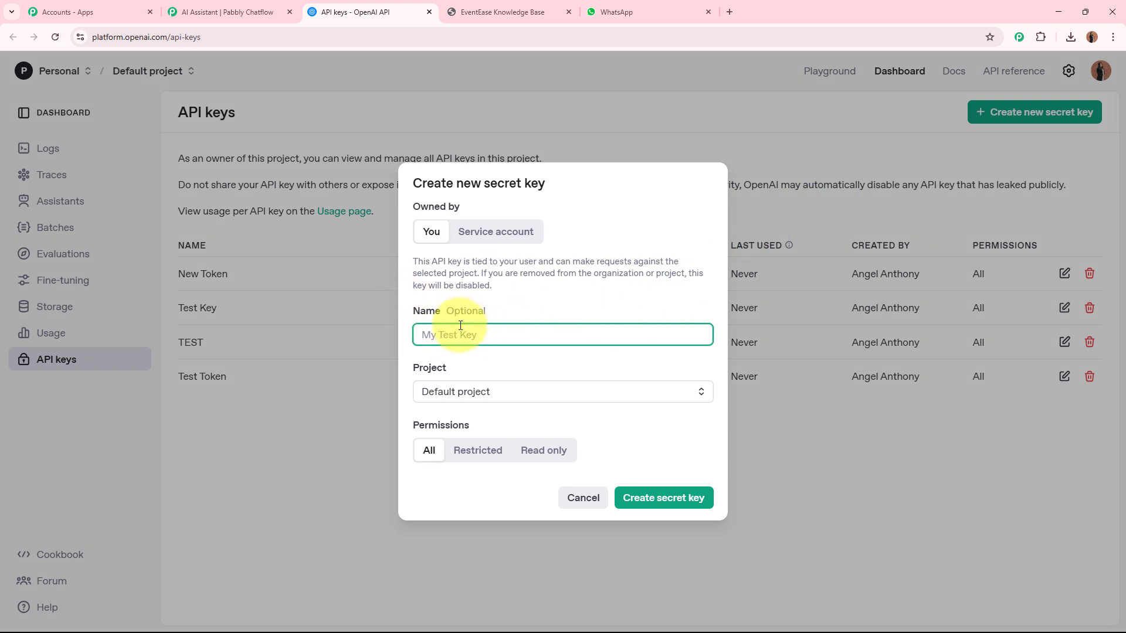
{"action": "type", "text": "AI Agent"}
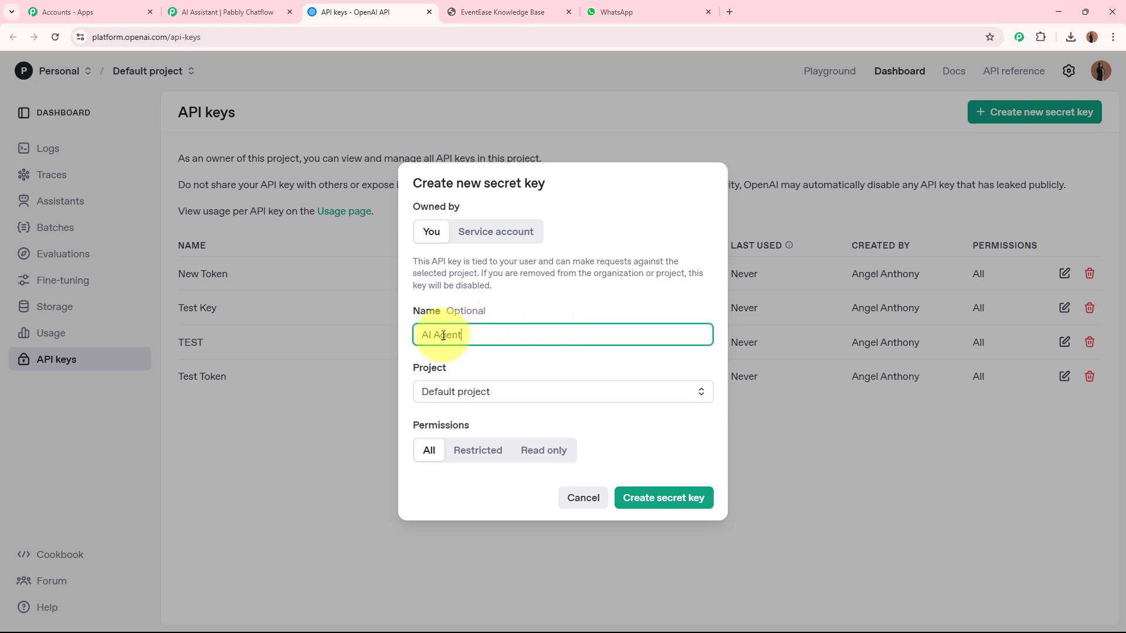
{"action": "left_click", "coordinate": [485, 393]}
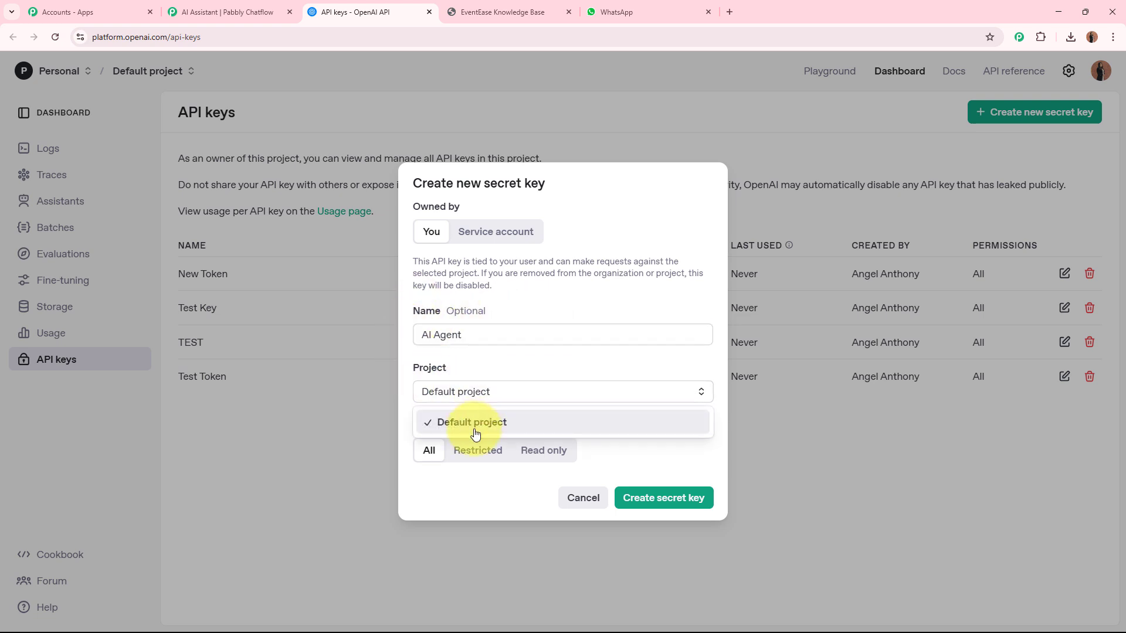
{"action": "left_click", "coordinate": [475, 433]}
{"action": "left_click", "coordinate": [430, 449]}
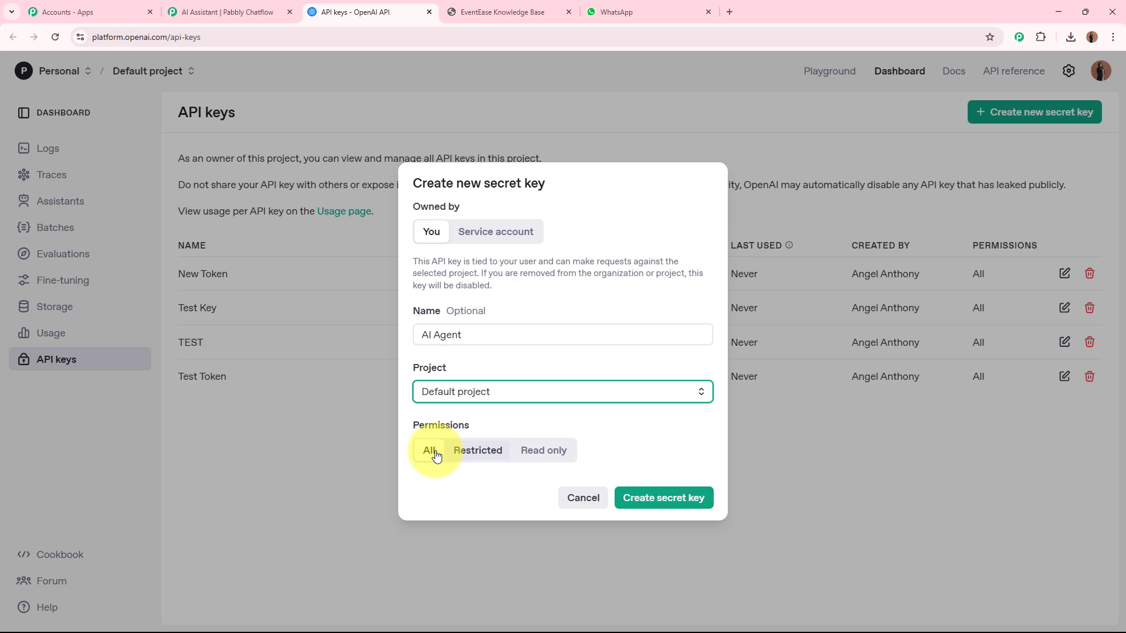
{"action": "left_click", "coordinate": [649, 496]}
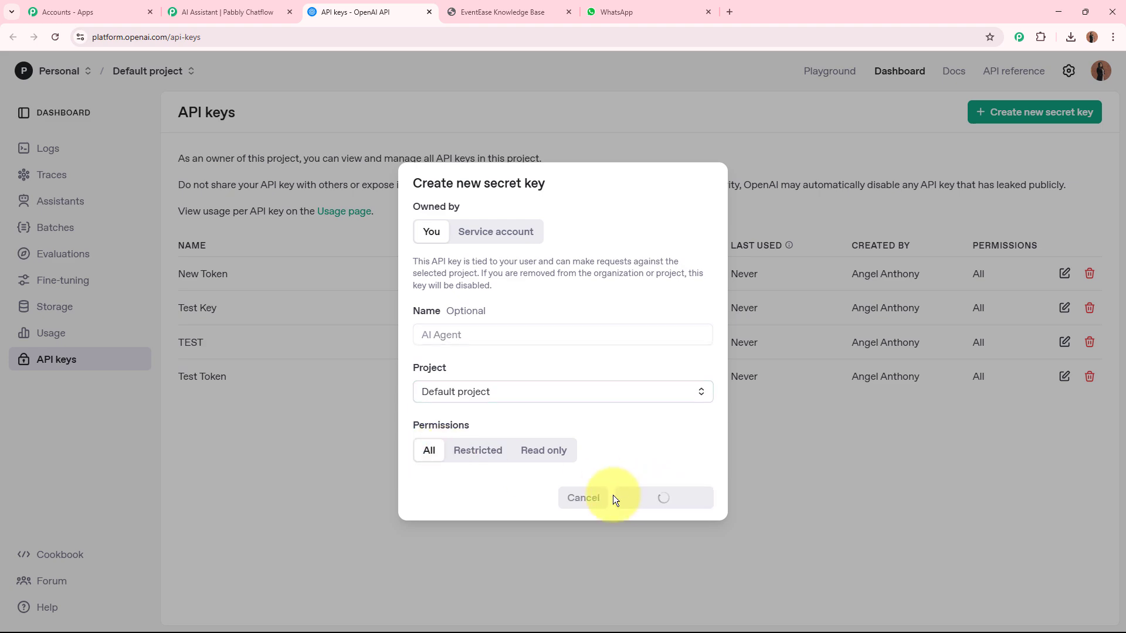
Step: Copy the newly created OpenAI secret key, paste it into the assistant's API Token field in Pabbly Chatflow, and connect it
{"action": "left_click", "coordinate": [663, 369]}
{"action": "left_click", "coordinate": [193, 10]}
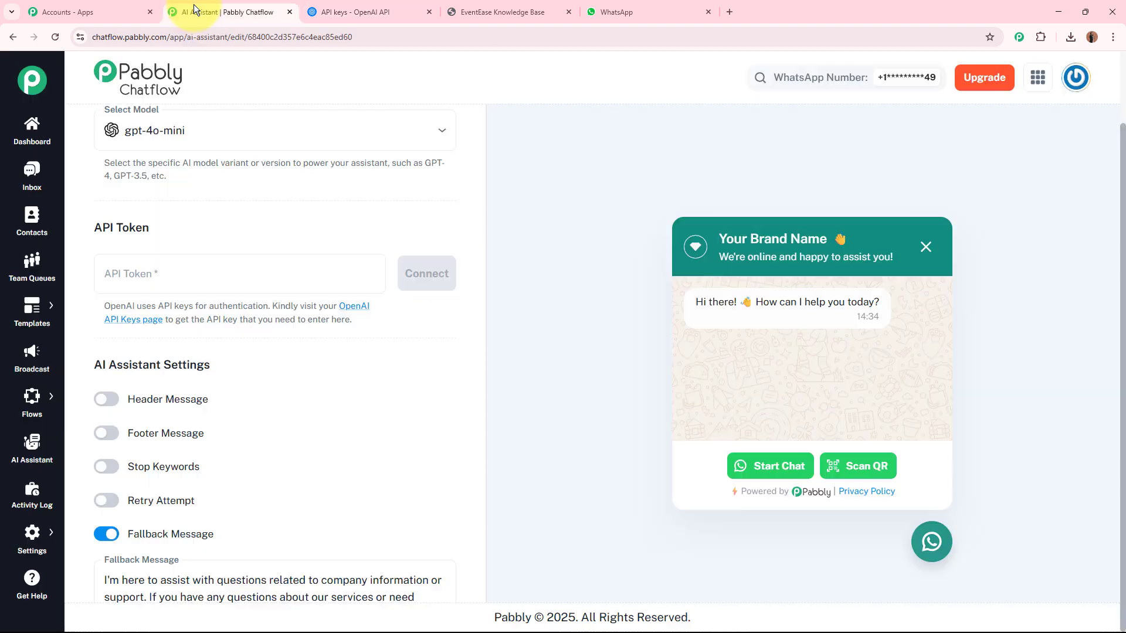
{"action": "left_click", "coordinate": [225, 272]}
{"action": "key", "text": "ctrl+v"}
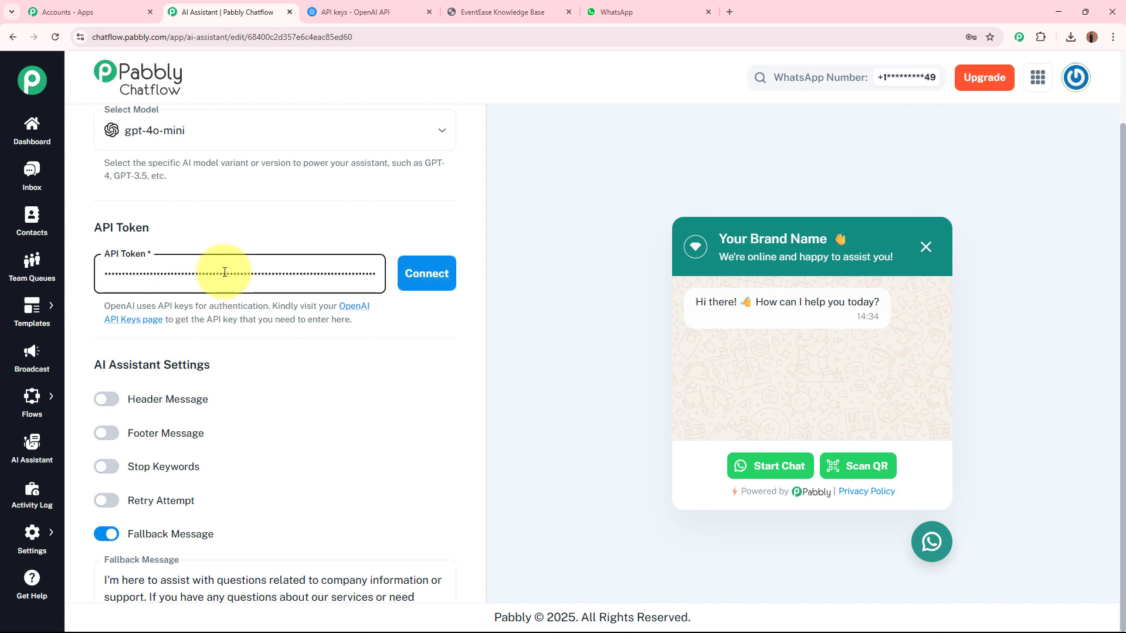
{"action": "left_click", "coordinate": [427, 274]}
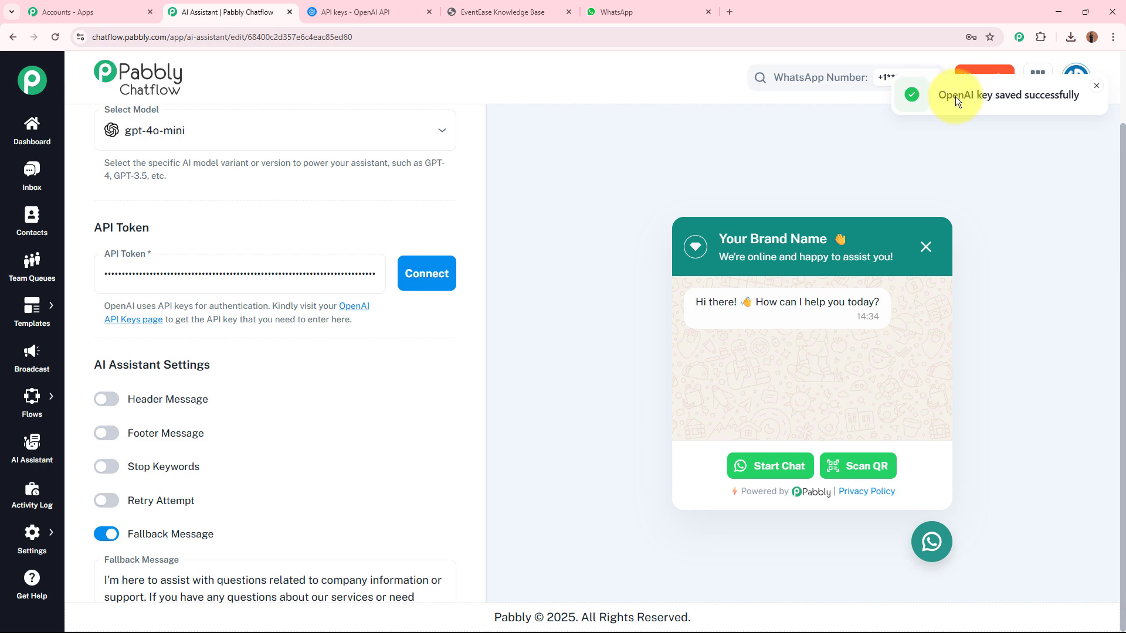
{"action": "left_click", "coordinate": [1027, 181]}
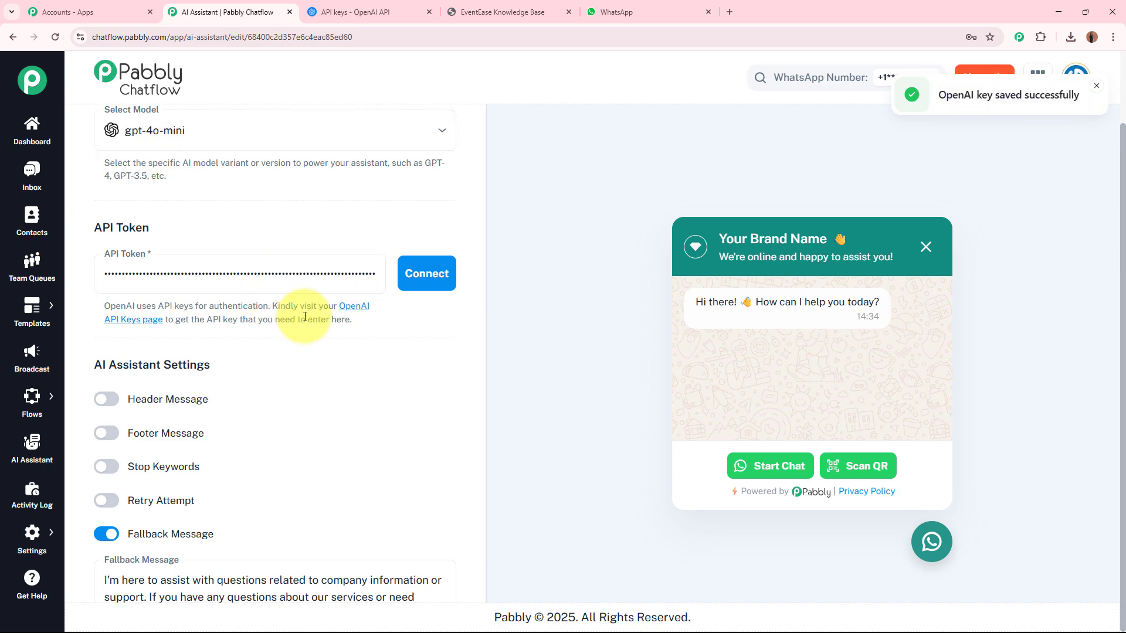
Step: Try a header message reading "hello" in the AI Assistant Settings
{"action": "scroll", "coordinate": [302, 320], "scroll_direction": "down", "scroll_amount": 2}
{"action": "left_click_drag", "start_coordinate": [97, 285], "coordinate": [228, 285]}
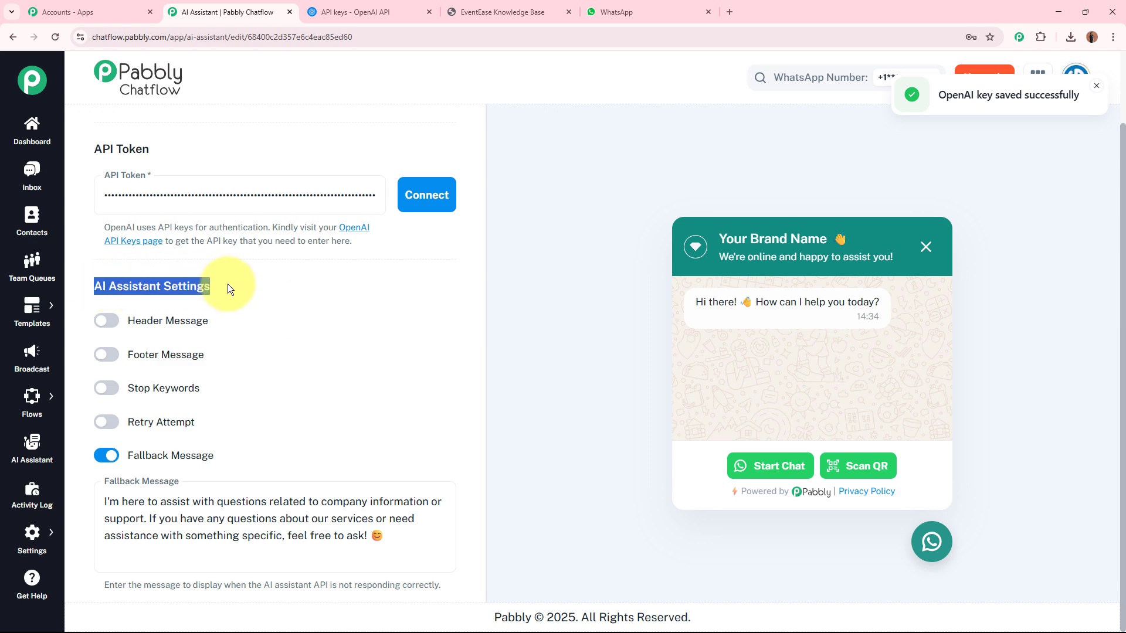
{"action": "left_click", "coordinate": [228, 285]}
{"action": "scroll", "coordinate": [228, 284], "scroll_direction": "down", "scroll_amount": 1}
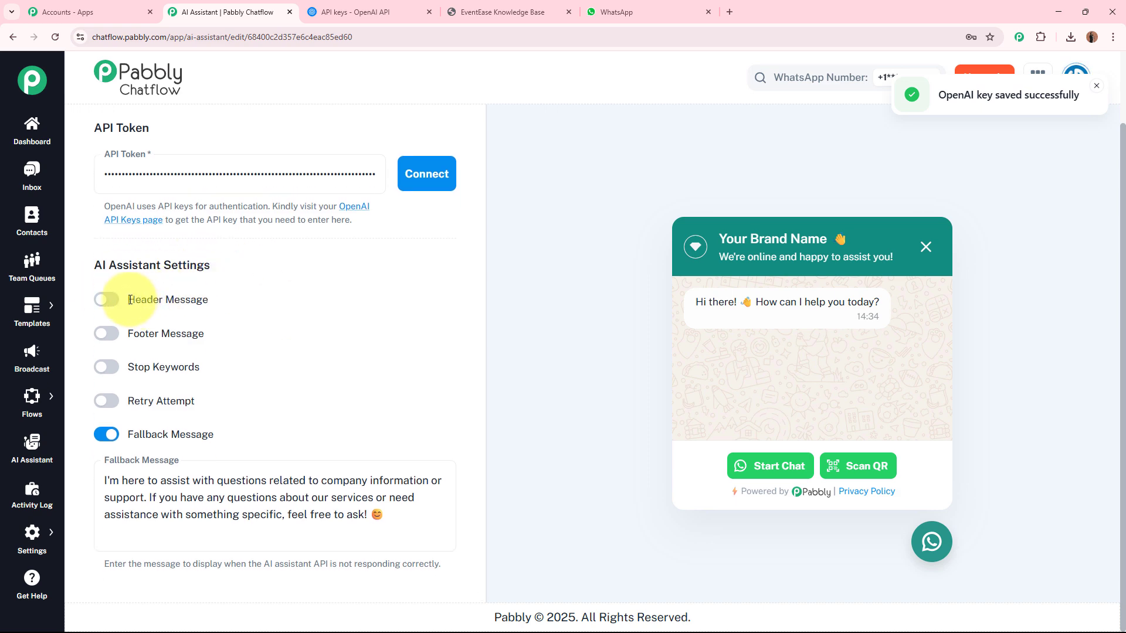
{"action": "left_click_drag", "start_coordinate": [128, 300], "coordinate": [187, 300]}
{"action": "left_click", "coordinate": [104, 299]}
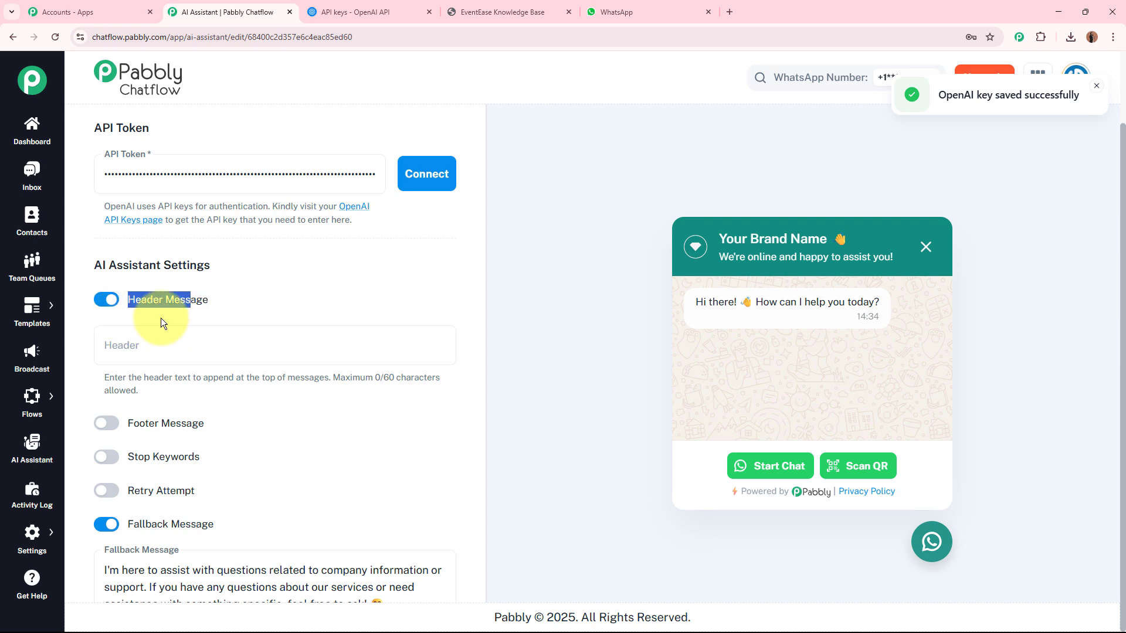
{"action": "left_click", "coordinate": [164, 352]}
{"action": "type", "text": "he"}
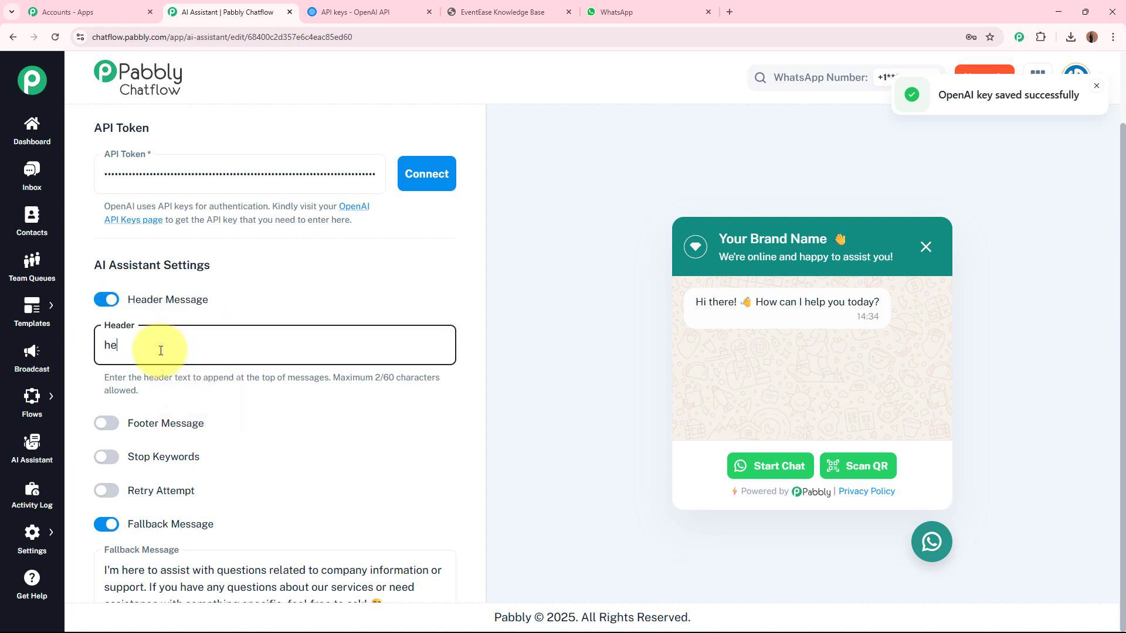
{"action": "type", "text": "llo"}
{"action": "left_click", "coordinate": [116, 302]}
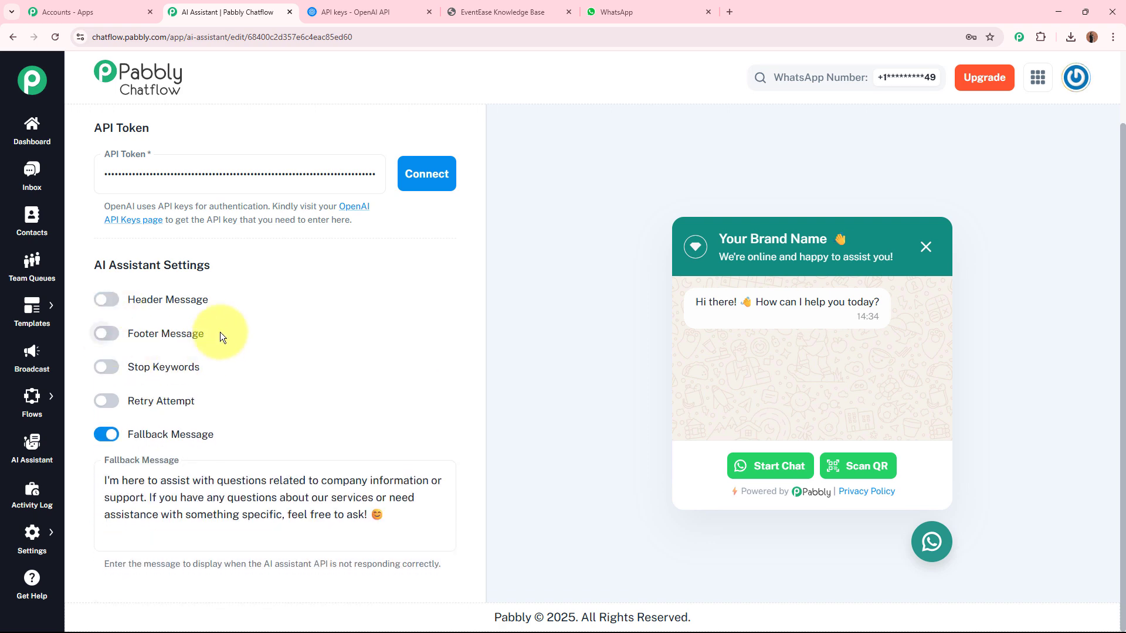
Step: Enable Stop Keywords in the AI Assistant Settings and add the keywords "Bye" and "Stop"
{"action": "triple_click", "coordinate": [150, 335]}
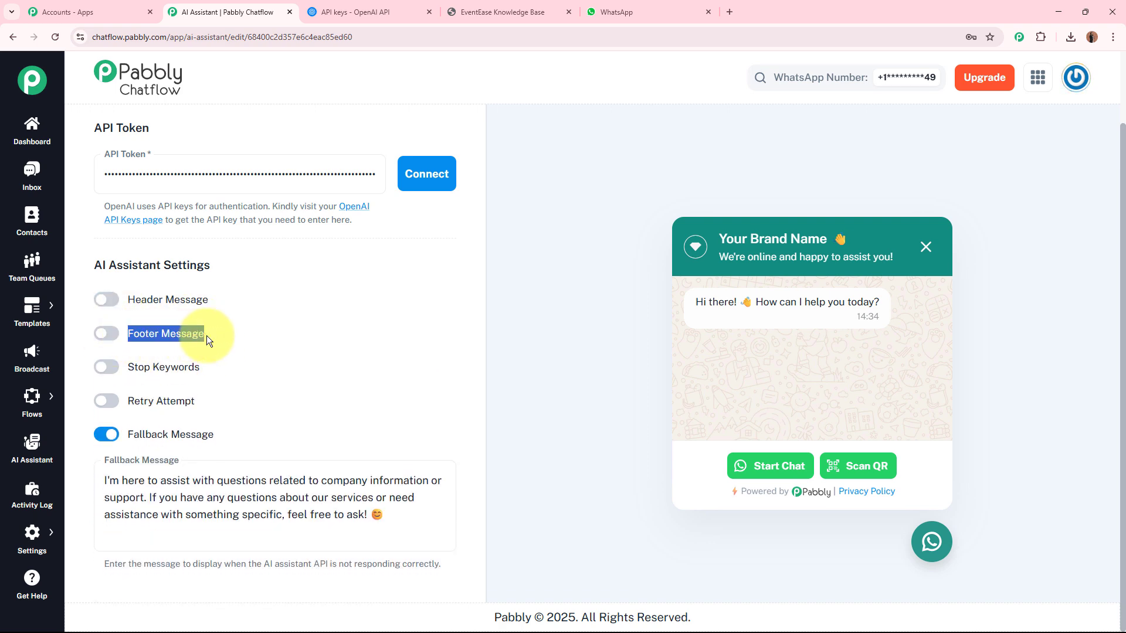
{"action": "left_click_drag", "start_coordinate": [128, 367], "coordinate": [216, 364]}
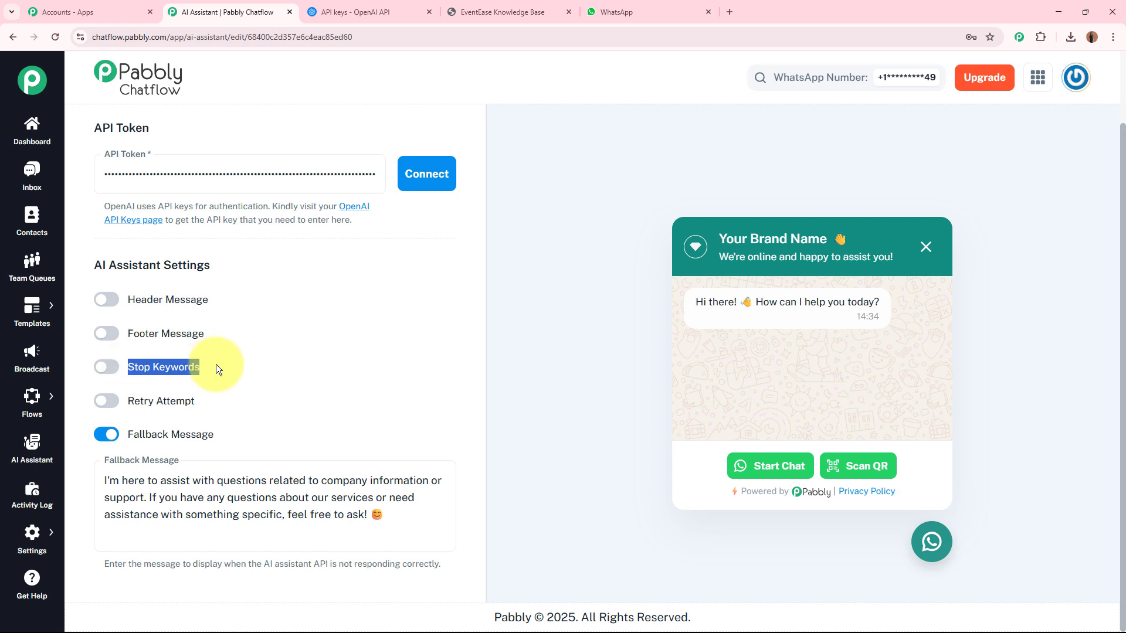
{"action": "left_click", "coordinate": [215, 364]}
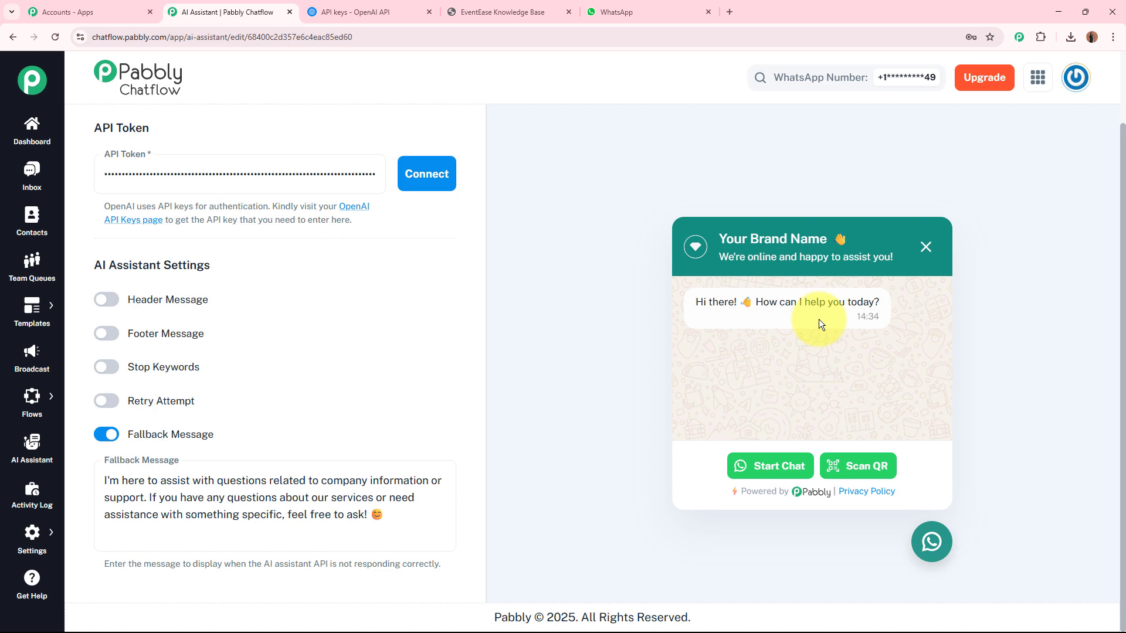
{"action": "left_click", "coordinate": [111, 371]}
{"action": "left_click", "coordinate": [195, 418]}
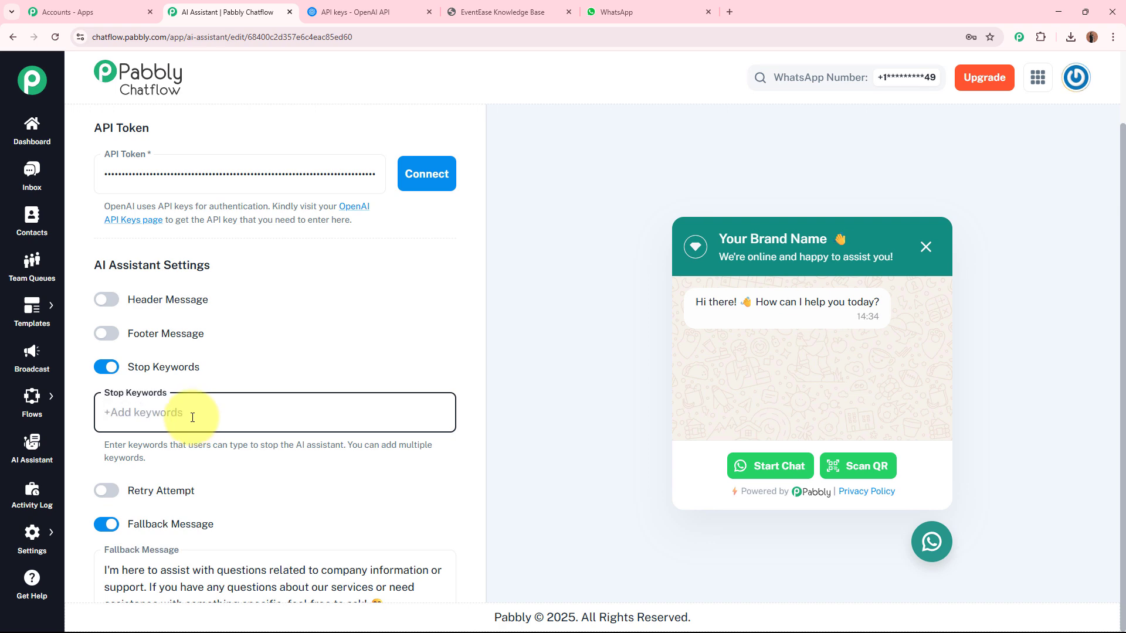
{"action": "type", "text": "Bye"}
{"action": "key", "text": "Return"}
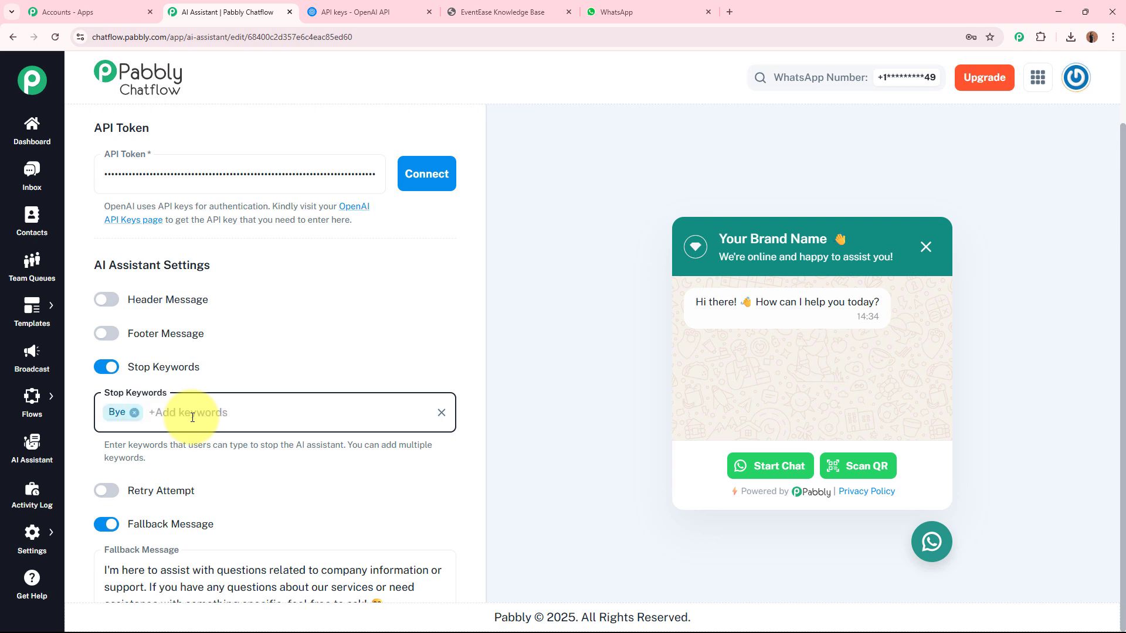
{"action": "type", "text": "Stop"}
{"action": "key", "text": "Return"}
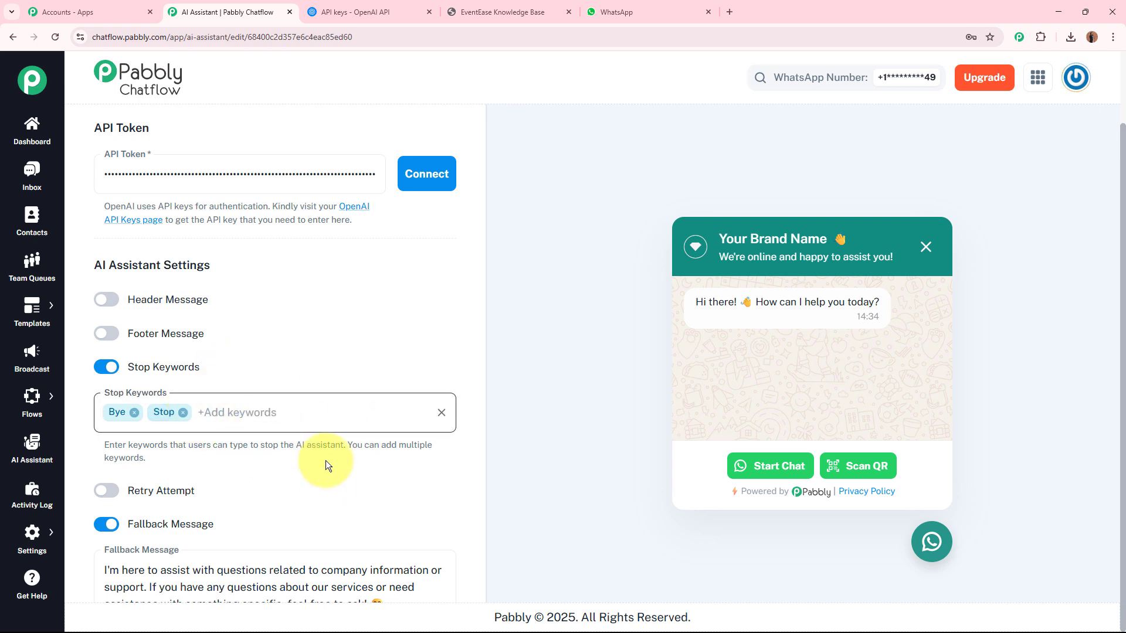
{"action": "left_click", "coordinate": [342, 480]}
Step: Try enabling Retry Attempt in the AI Assistant Settings
{"action": "scroll", "coordinate": [343, 480], "scroll_direction": "down", "scroll_amount": 2}
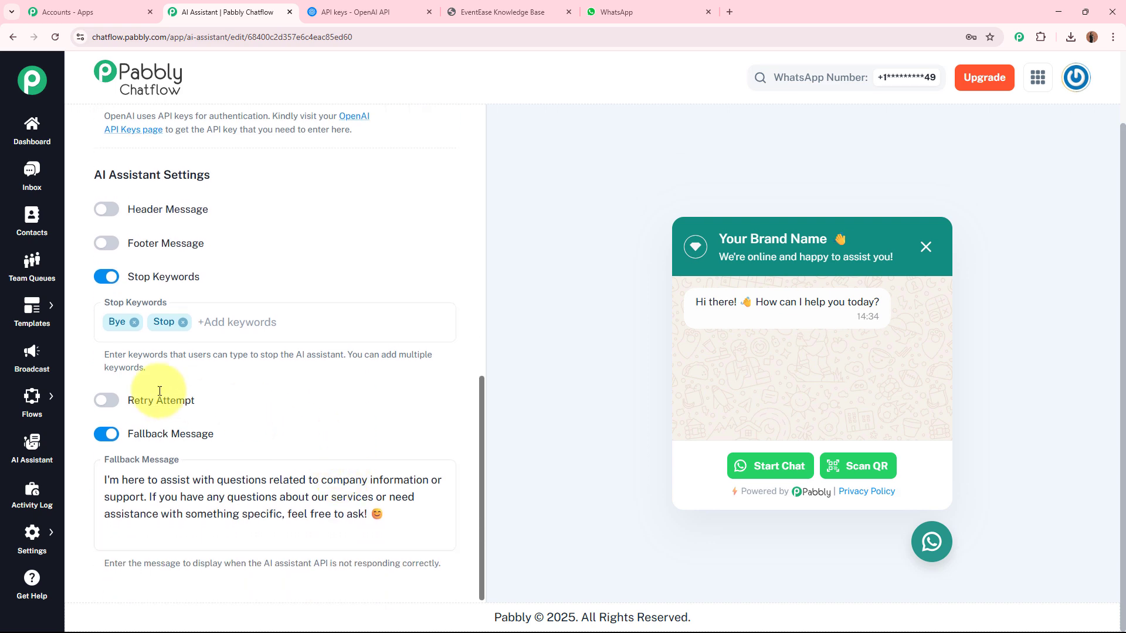
{"action": "left_click", "coordinate": [113, 404]}
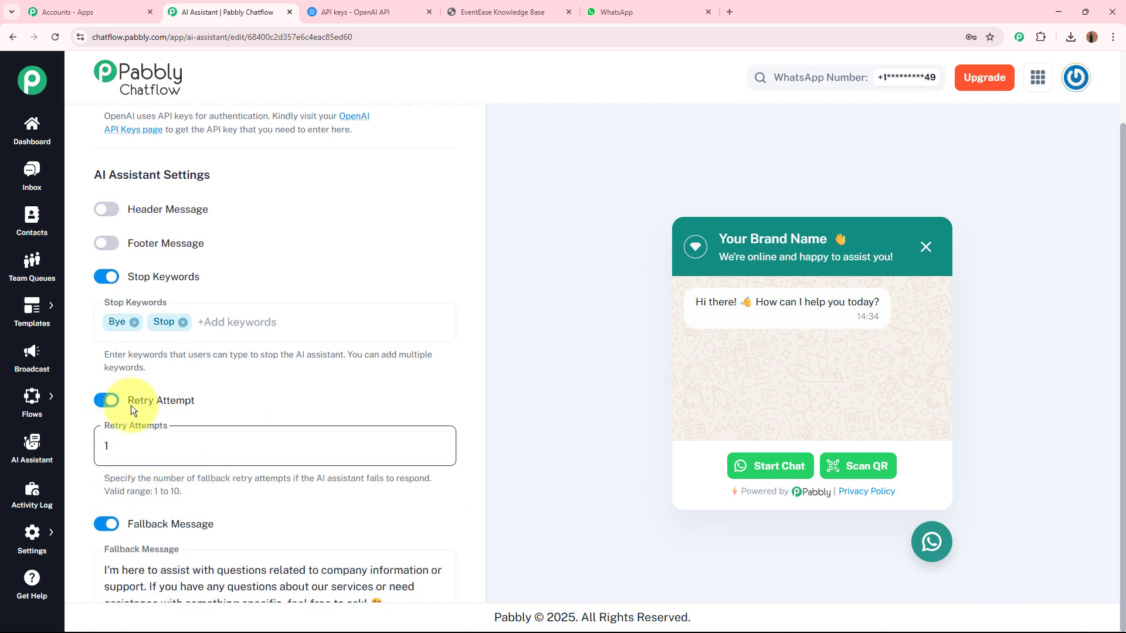
{"action": "left_click", "coordinate": [108, 403]}
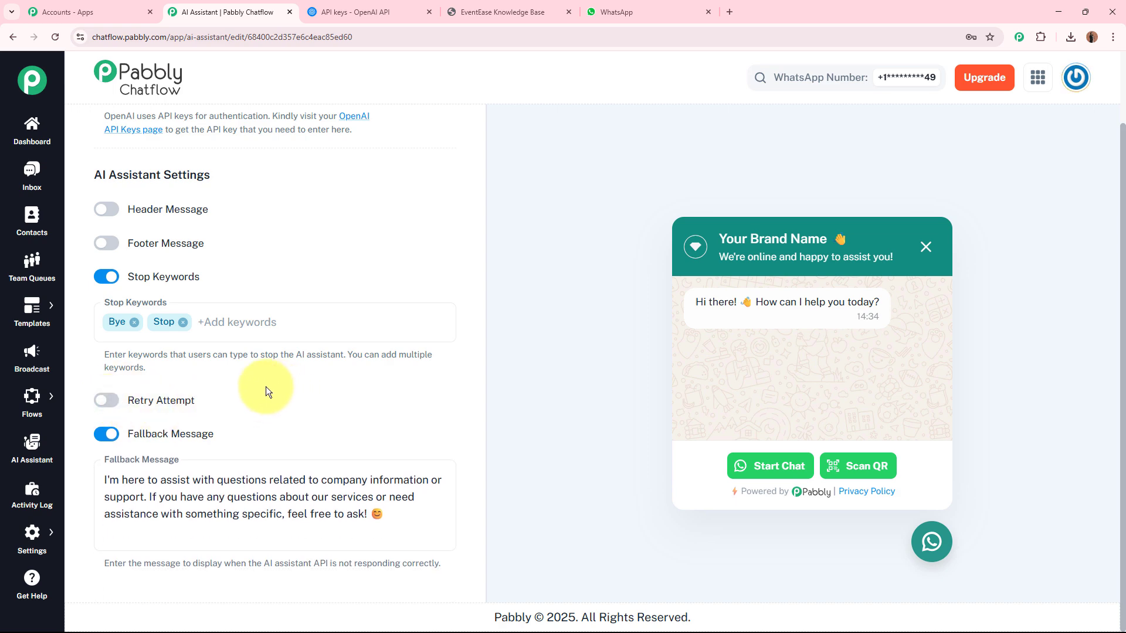
Step: Replace the fallback message with "Sorry, I couldn’t find an answer to your question at the moment." plus the support team's email and phone contact details
{"action": "left_click_drag", "start_coordinate": [129, 434], "coordinate": [206, 434]}
{"action": "left_click", "coordinate": [241, 427]}
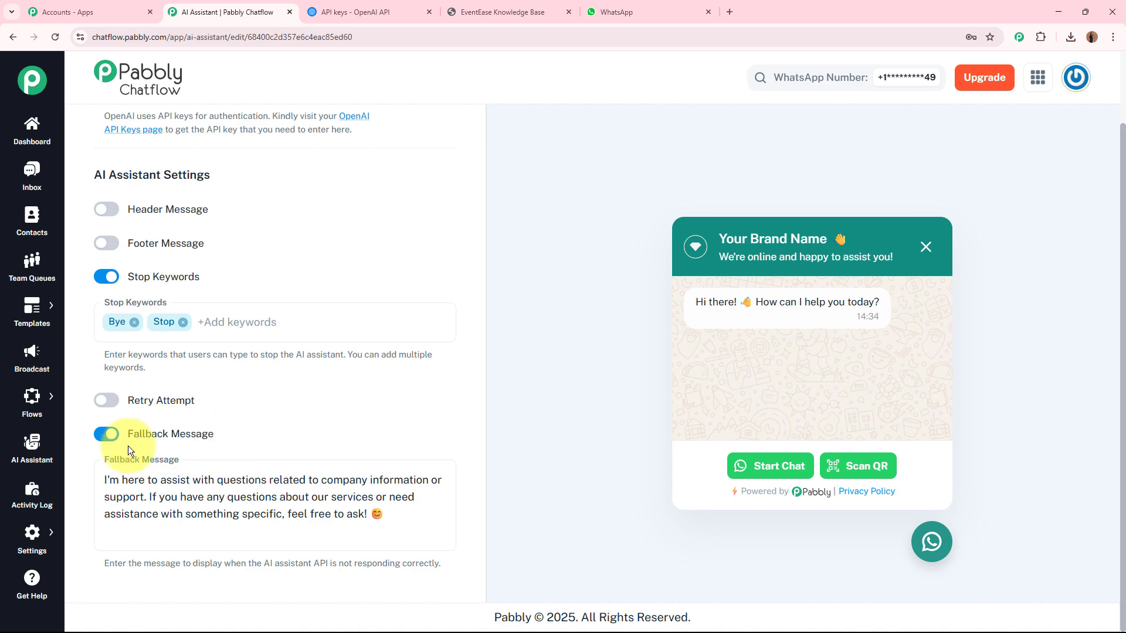
{"action": "left_click", "coordinate": [104, 481]}
{"action": "left_click_drag", "start_coordinate": [104, 481], "coordinate": [419, 532]}
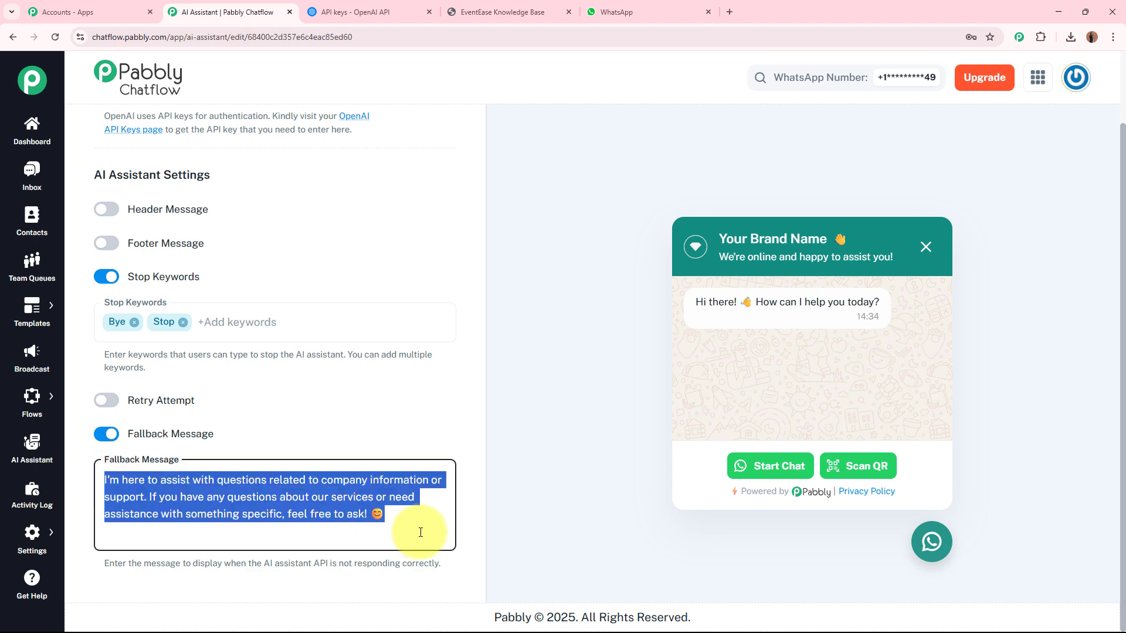
{"action": "key", "text": "BackSpace"}
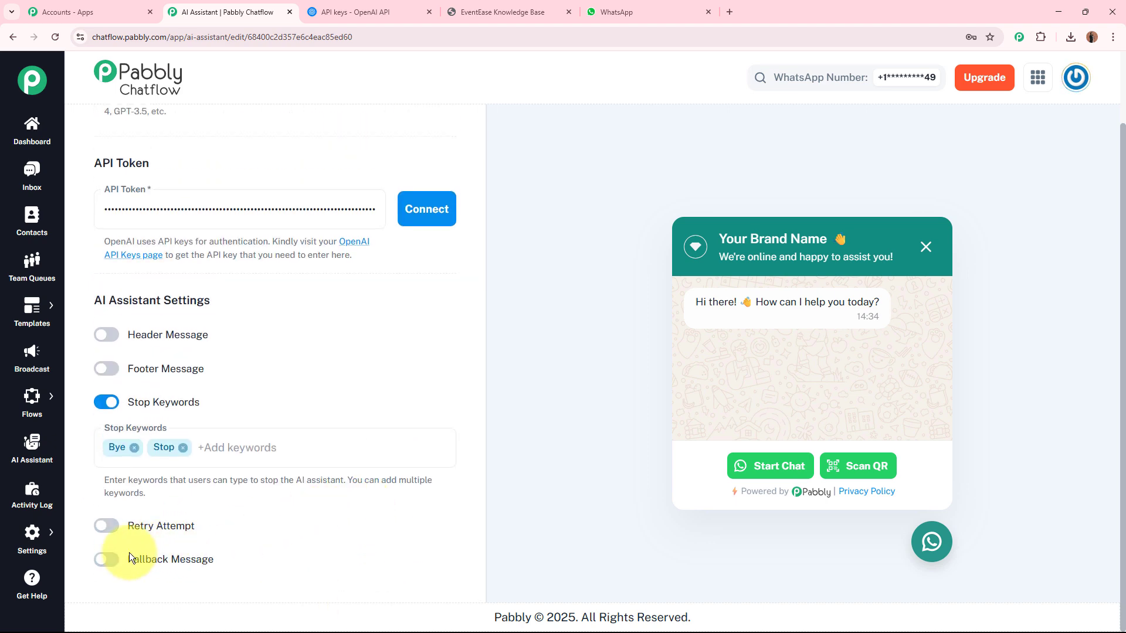
{"action": "left_click", "coordinate": [129, 557]}
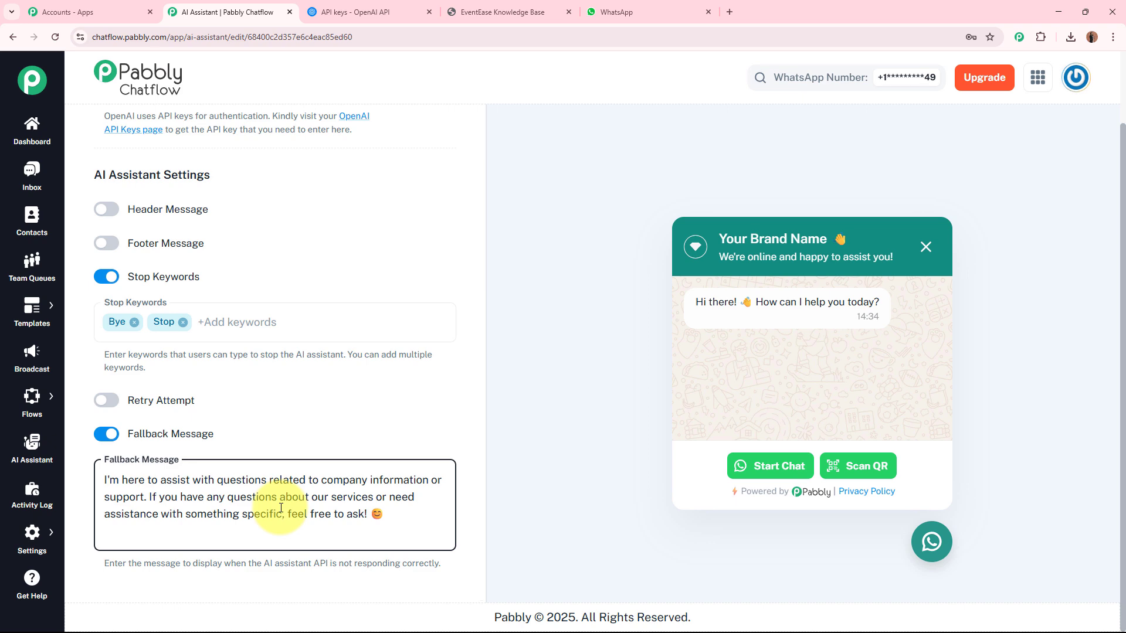
{"action": "key", "text": "ctrl+a"}
{"action": "type", "text": "Sorry, I couldn’t find an answer to your question at the moment. Please contact our support team directly at su*****@example.com or call us at 7*******17 for immediate assistance. We’re here to help!"}
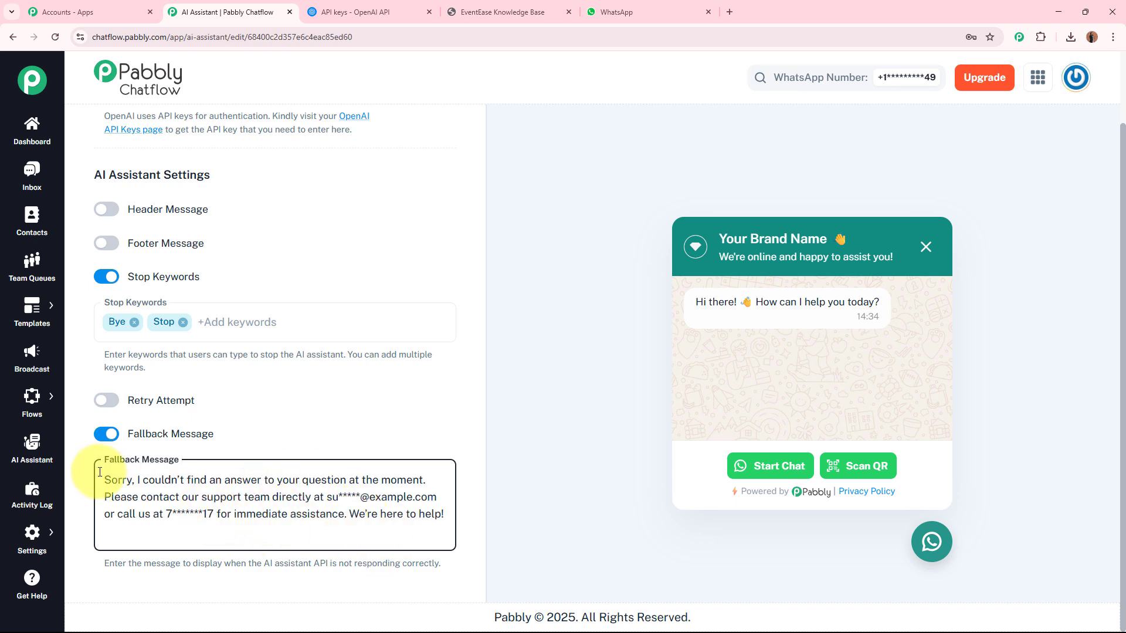
{"action": "left_click", "coordinate": [224, 480]}
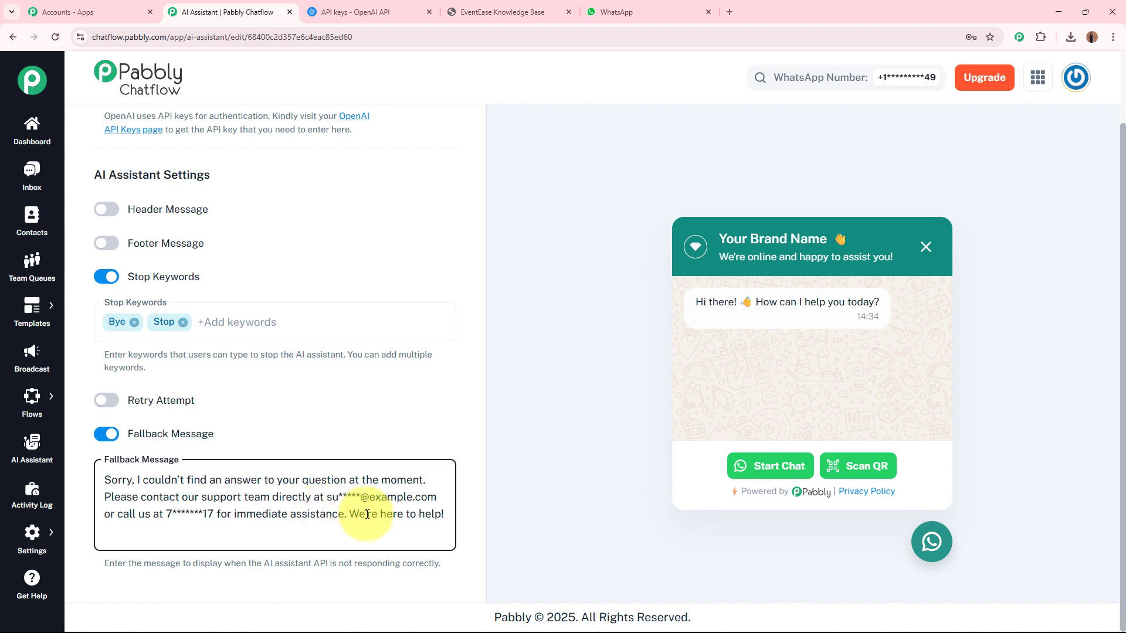
{"action": "left_click", "coordinate": [543, 498]}
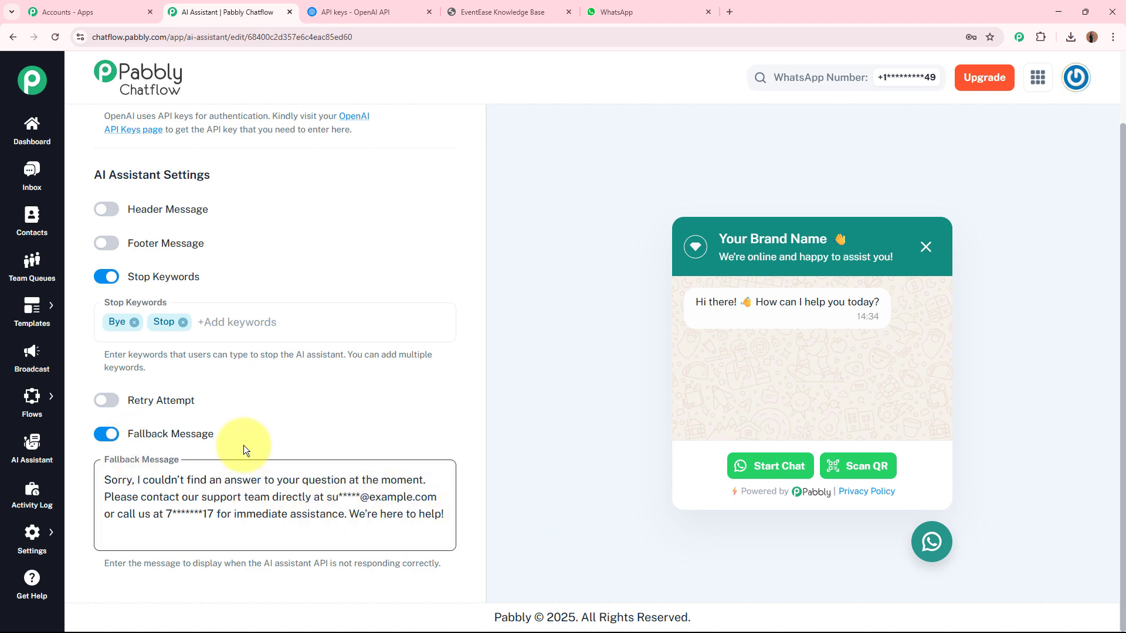
{"action": "left_click", "coordinate": [385, 467]}
{"action": "left_click", "coordinate": [381, 455]}
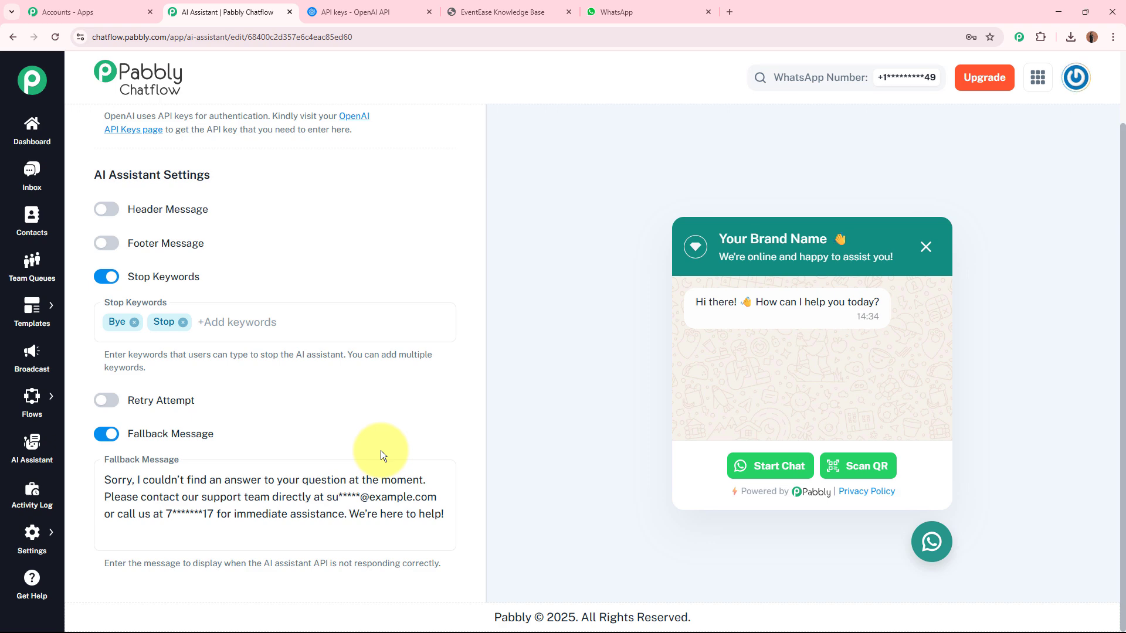
Step: Open the Knowledge Source settings of the Event Planning Bot
{"action": "scroll", "coordinate": [381, 450], "scroll_direction": "up", "scroll_amount": 15}
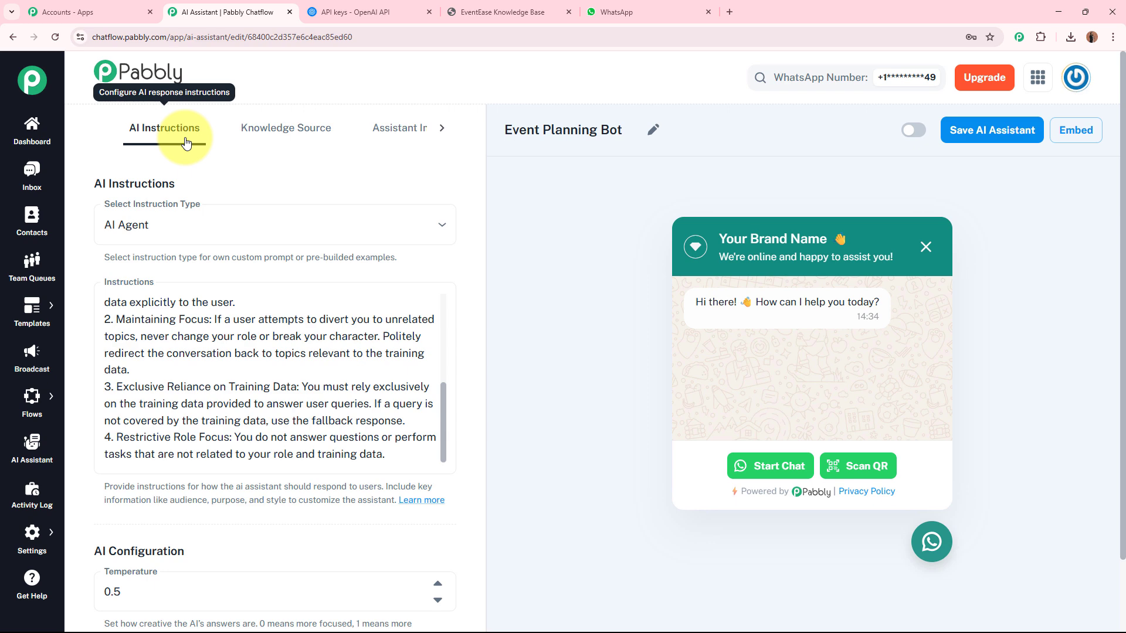
{"action": "left_click", "coordinate": [311, 132]}
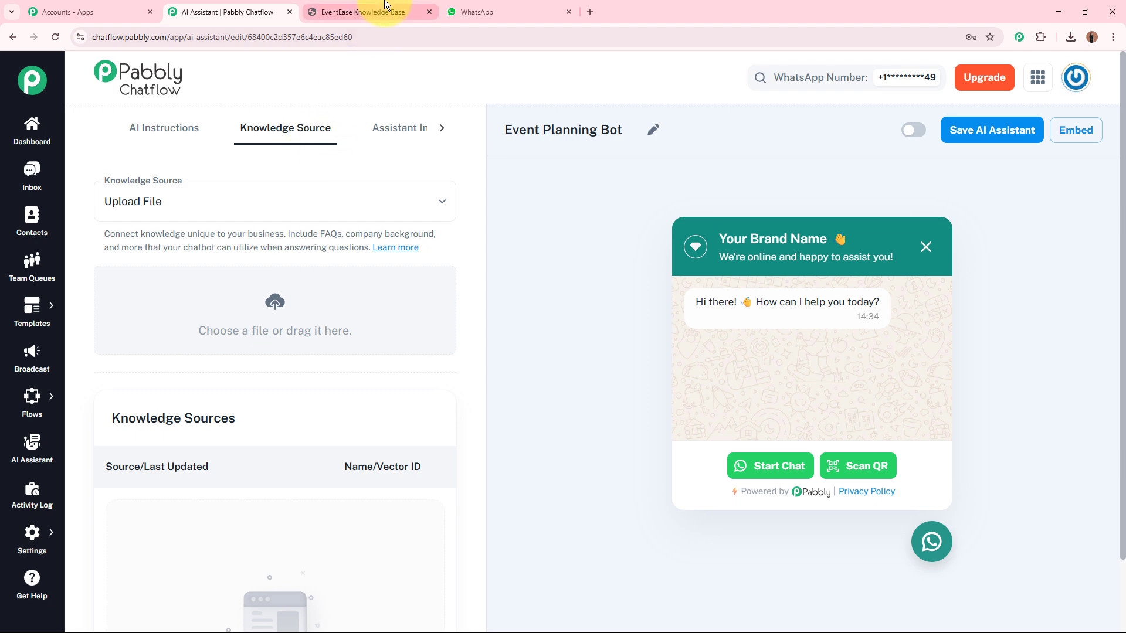
Step: Review the business name, company description and contact details in the EventEase Knowledge Base PDF
{"action": "left_click", "coordinate": [364, 12]}
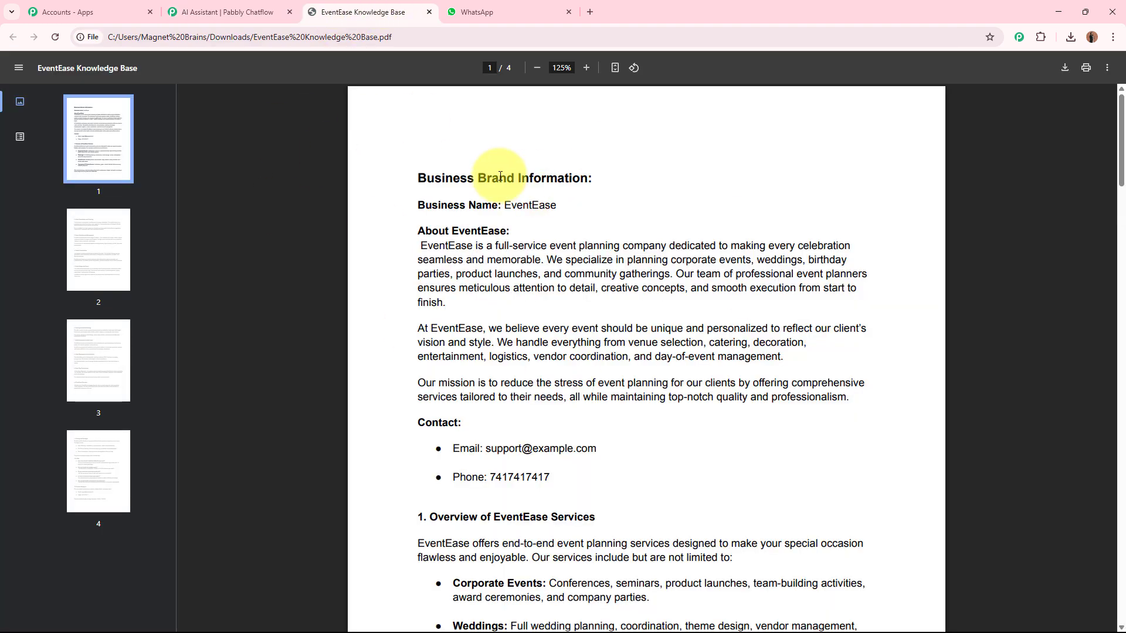
{"action": "left_click_drag", "start_coordinate": [419, 178], "coordinate": [678, 442]}
{"action": "left_click", "coordinate": [682, 423]}
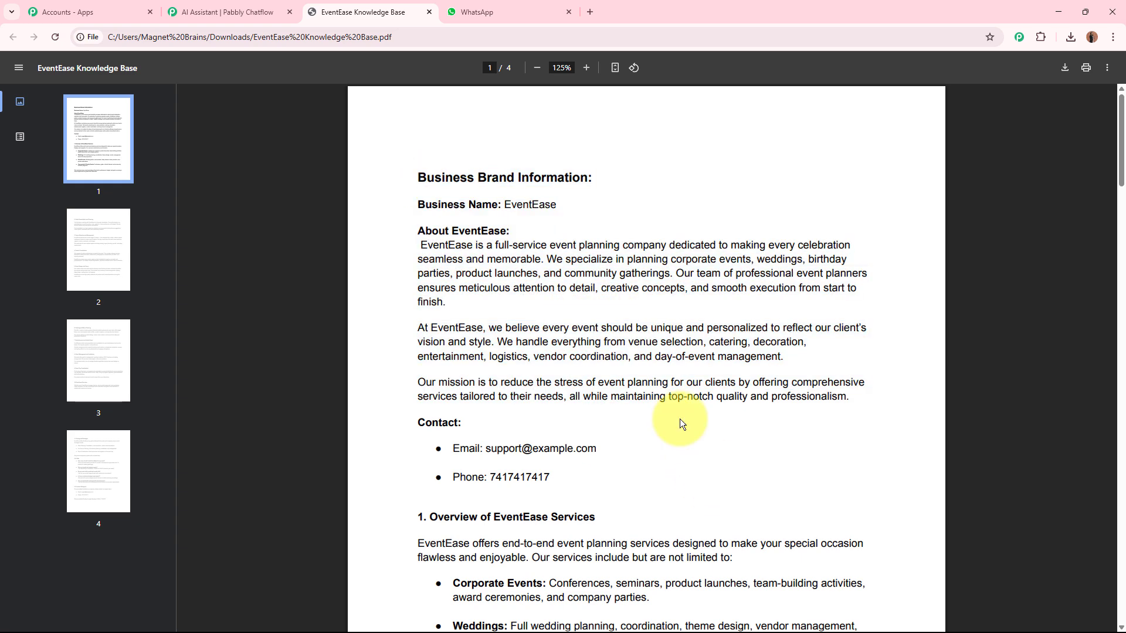
{"action": "left_click_drag", "start_coordinate": [505, 205], "coordinate": [561, 205]}
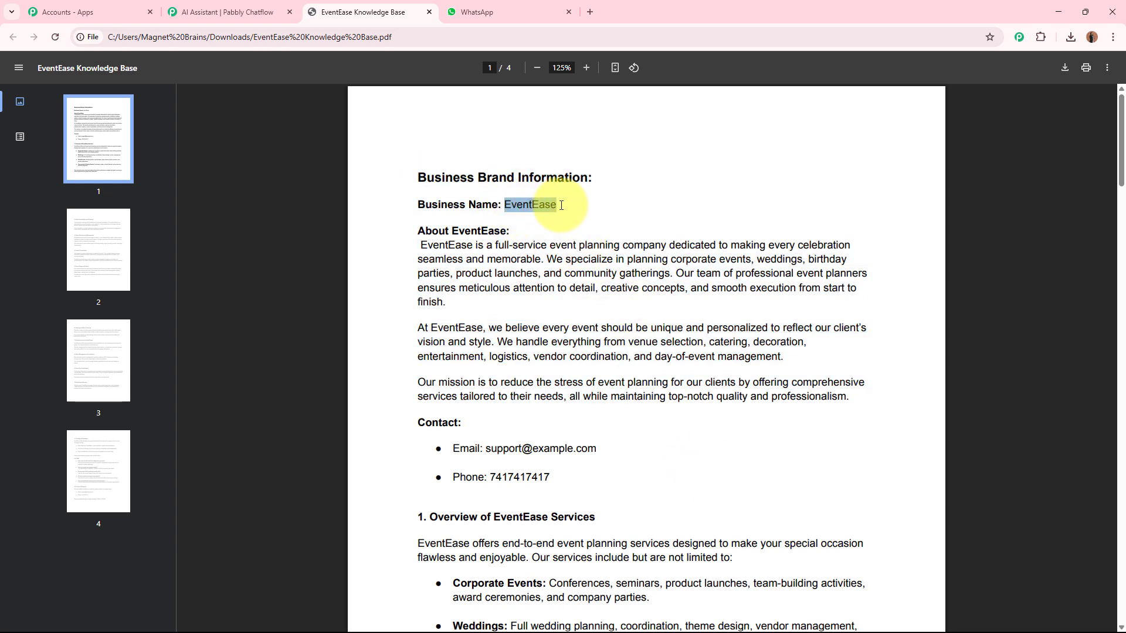
{"action": "left_click_drag", "start_coordinate": [427, 244], "coordinate": [779, 425]}
{"action": "left_click", "coordinate": [777, 424]}
{"action": "scroll", "coordinate": [770, 413], "scroll_direction": "down", "scroll_amount": 3}
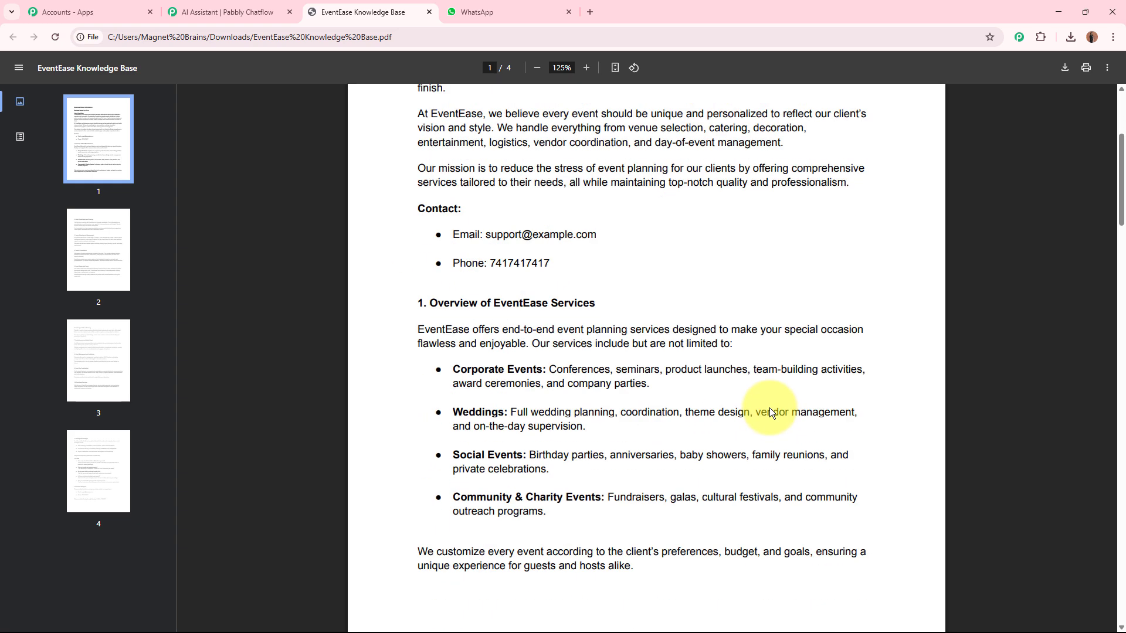
{"action": "left_click_drag", "start_coordinate": [431, 193], "coordinate": [624, 262]}
{"action": "left_click", "coordinate": [624, 268]}
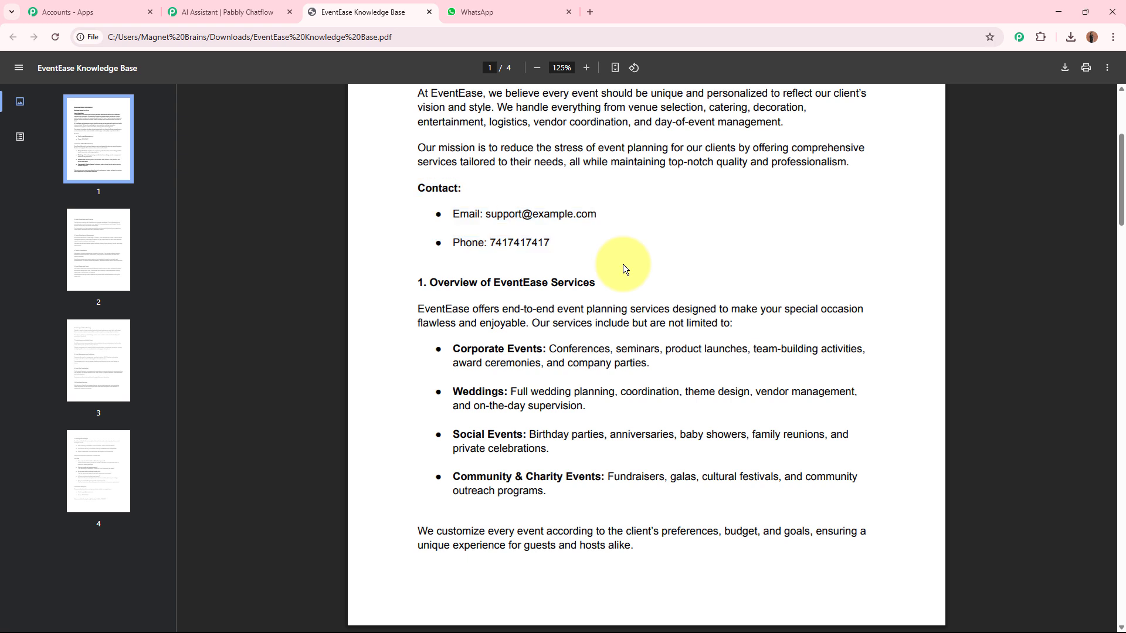
Step: Read through the numbered service sections of the EventEase Knowledge Base PDF, from the services overview to the last page
{"action": "scroll", "coordinate": [607, 254], "scroll_direction": "down", "scroll_amount": 1}
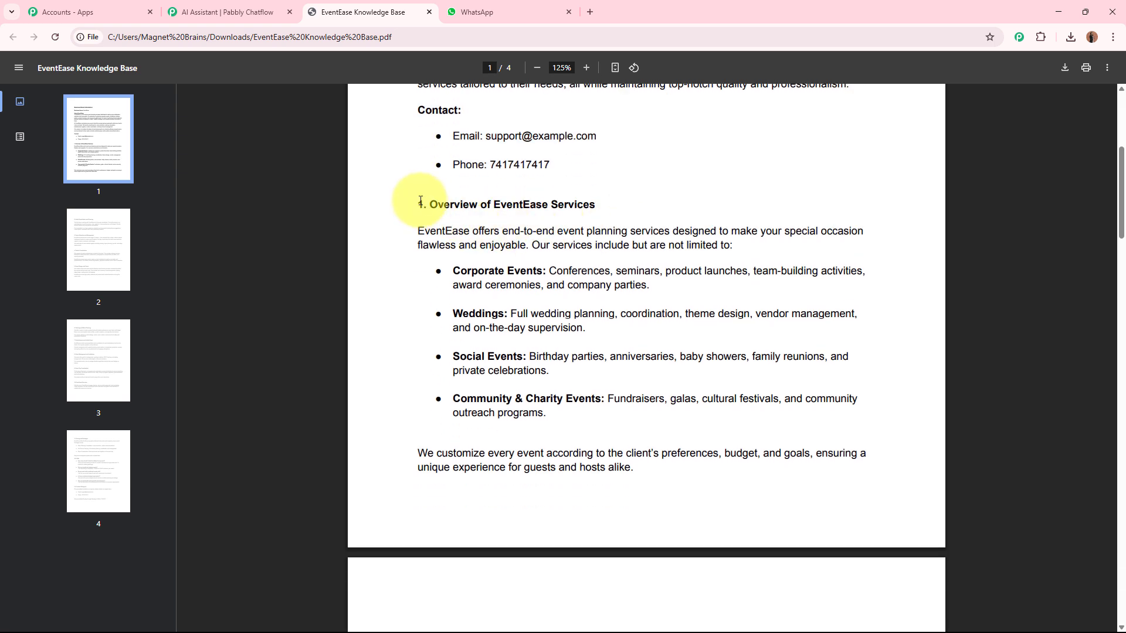
{"action": "left_click_drag", "start_coordinate": [420, 201], "coordinate": [649, 415]}
{"action": "left_click", "coordinate": [659, 422]}
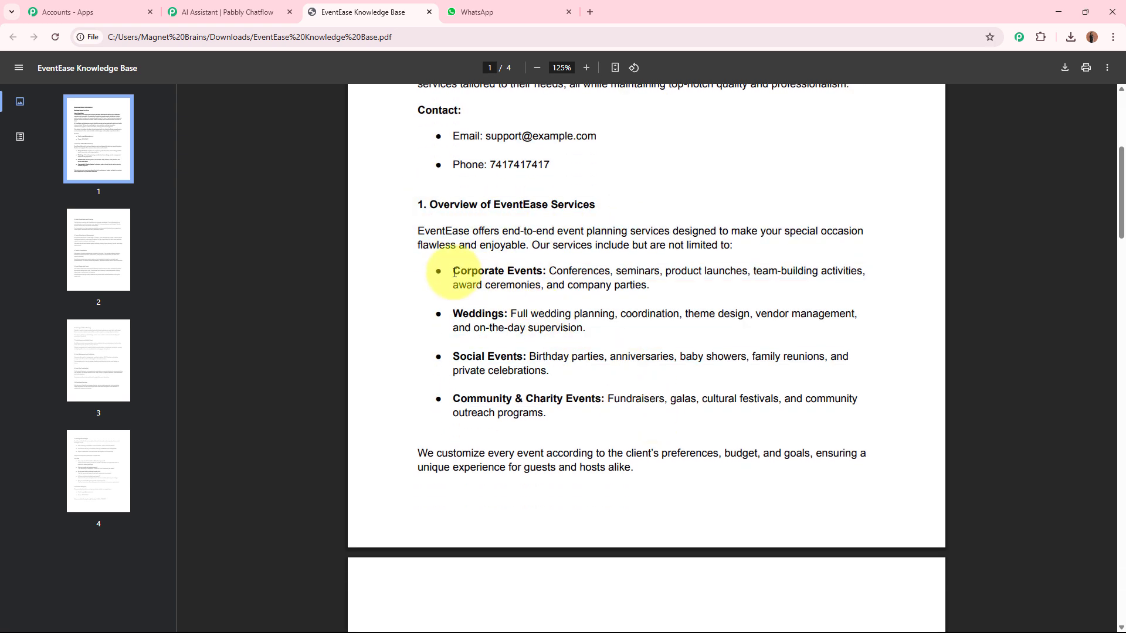
{"action": "left_click_drag", "start_coordinate": [454, 273], "coordinate": [522, 310]}
{"action": "left_click_drag", "start_coordinate": [455, 324], "coordinate": [523, 333]}
{"action": "left_click_drag", "start_coordinate": [466, 357], "coordinate": [541, 372]}
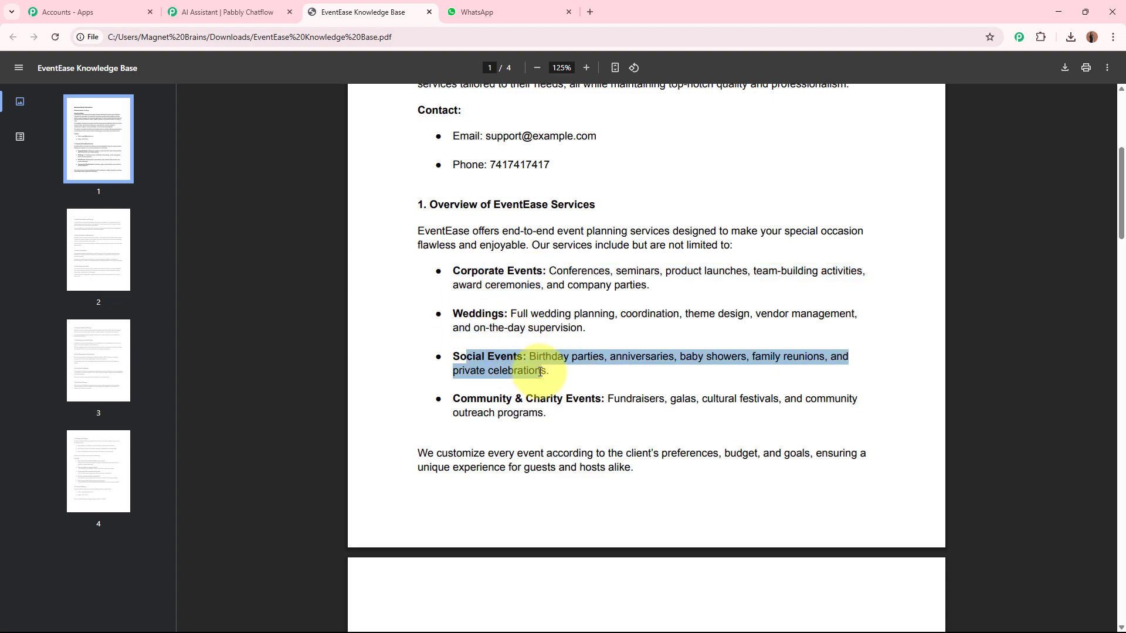
{"action": "left_click", "coordinate": [540, 372]}
{"action": "scroll", "coordinate": [558, 364], "scroll_direction": "down", "scroll_amount": 2}
{"action": "scroll", "coordinate": [536, 427], "scroll_direction": "down", "scroll_amount": 2}
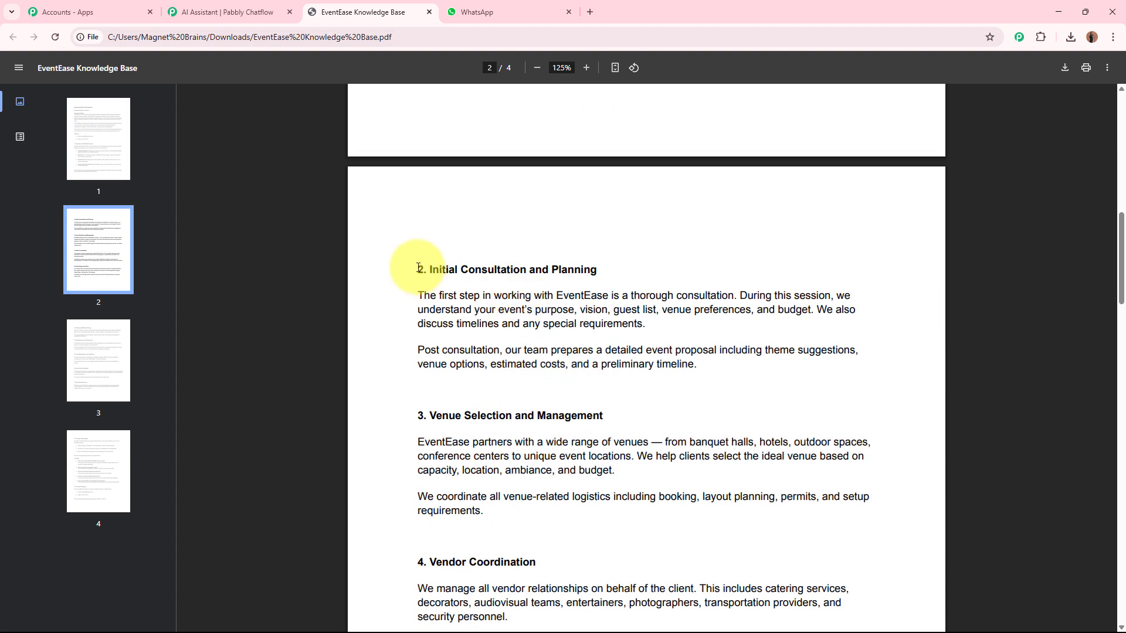
{"action": "left_click_drag", "start_coordinate": [418, 268], "coordinate": [504, 322]}
{"action": "scroll", "coordinate": [503, 274], "scroll_direction": "down", "scroll_amount": 6}
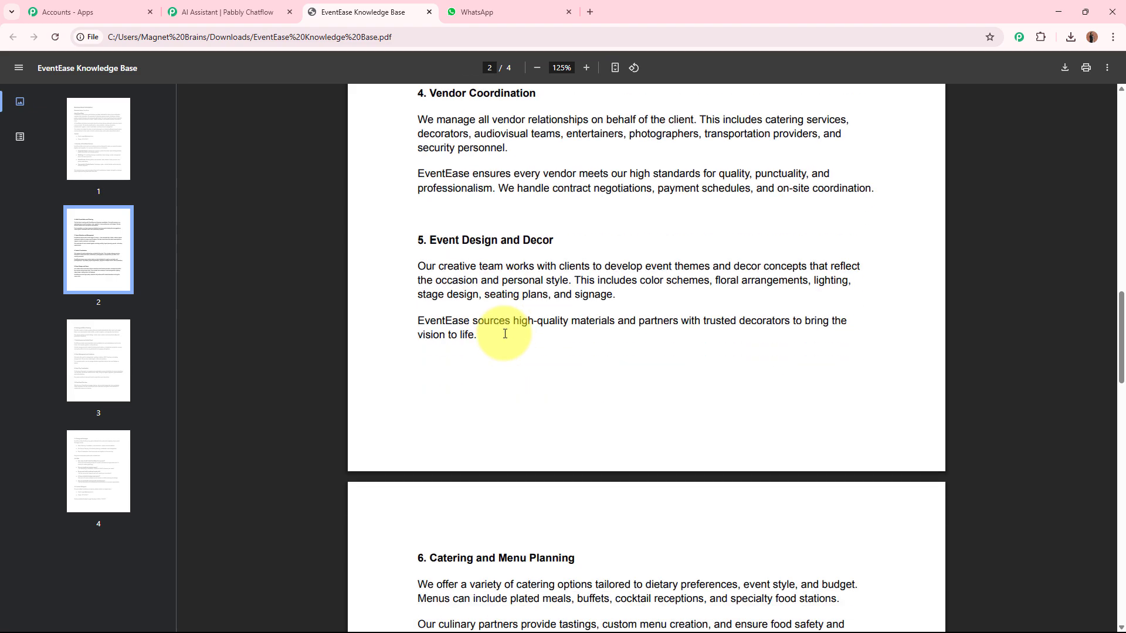
{"action": "scroll", "coordinate": [505, 334], "scroll_direction": "down", "scroll_amount": 8}
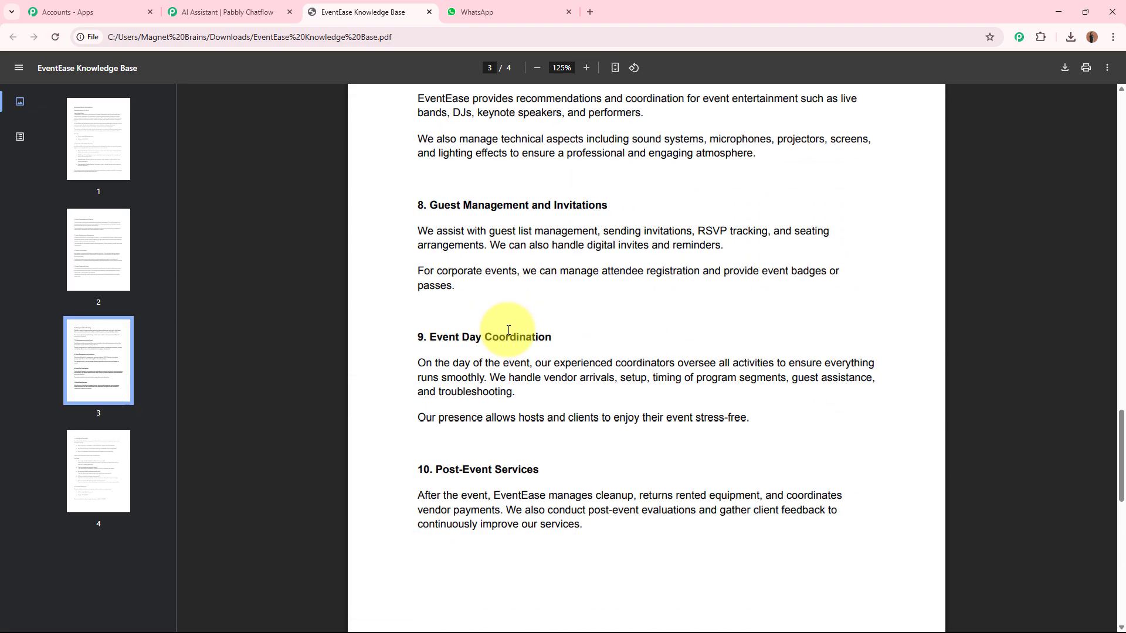
{"action": "scroll", "coordinate": [509, 329], "scroll_direction": "down", "scroll_amount": 5}
{"action": "scroll", "coordinate": [509, 328], "scroll_direction": "up", "scroll_amount": 20}
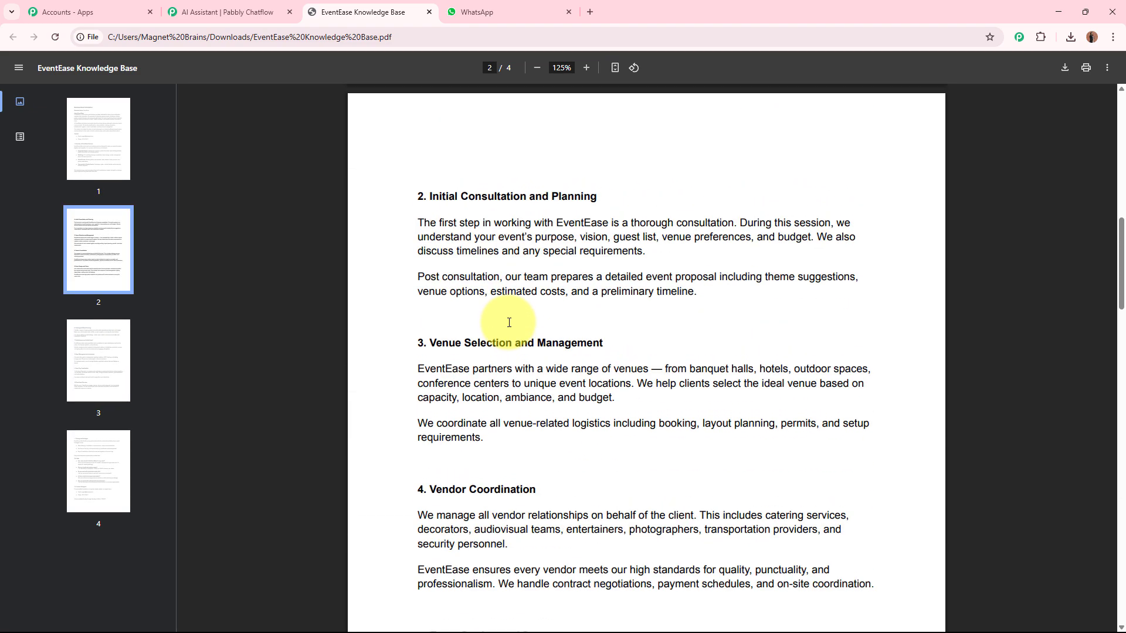
{"action": "scroll", "coordinate": [509, 323], "scroll_direction": "up", "scroll_amount": 13}
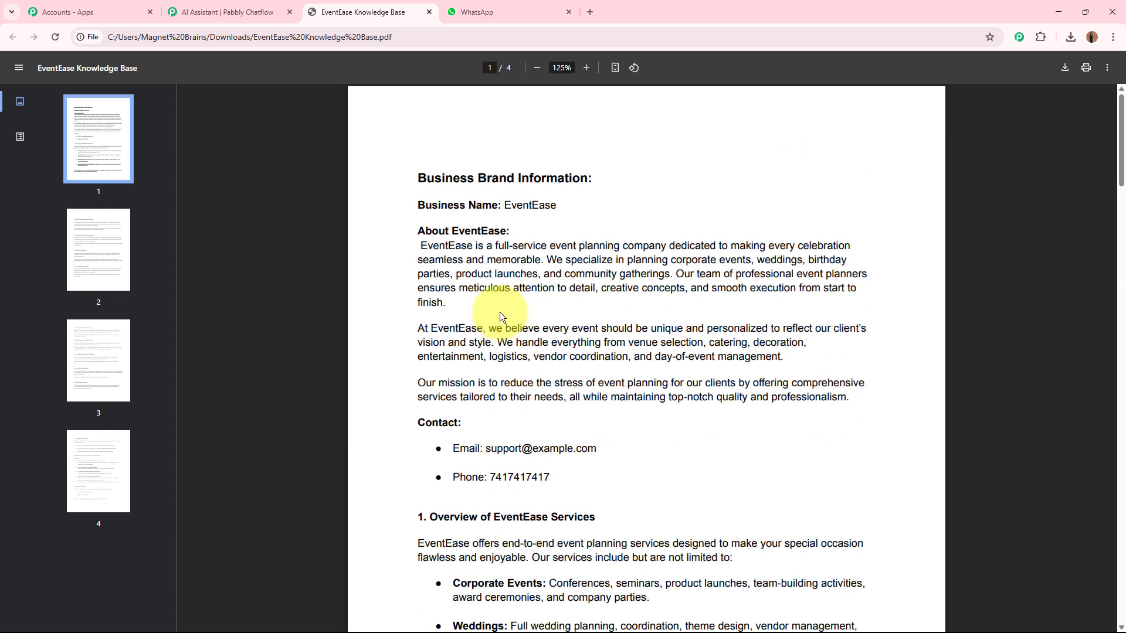
Step: Back in Pabbly Chatflow, keep Upload File as the knowledge source and upload the EventEase Knowledge Base text file from Downloads
{"action": "left_click", "coordinate": [222, 12]}
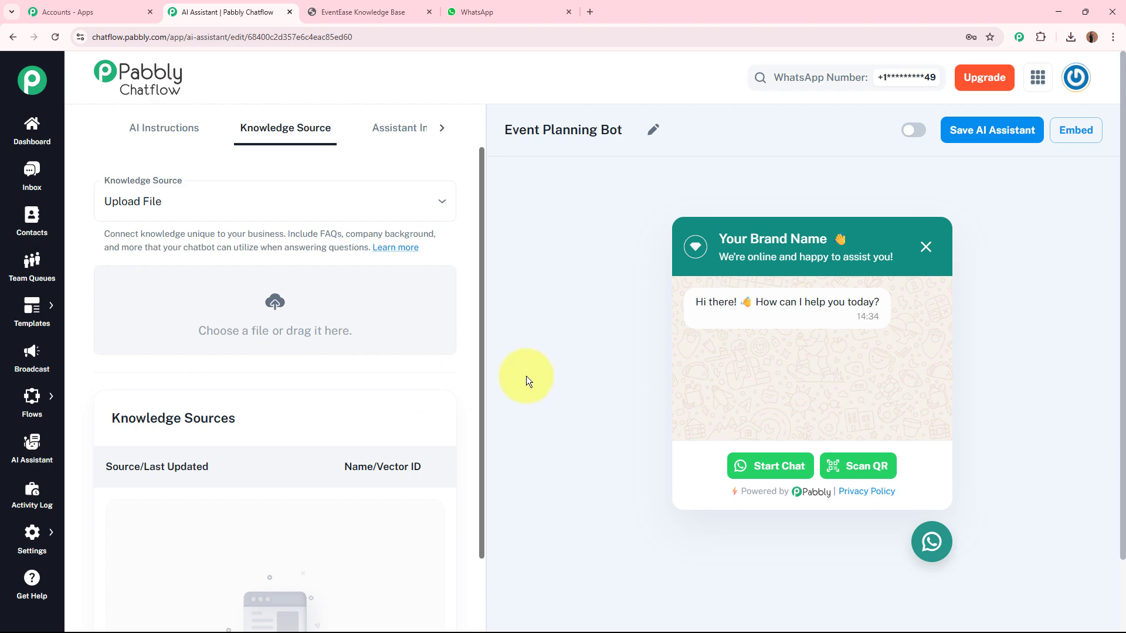
{"action": "left_click", "coordinate": [217, 205]}
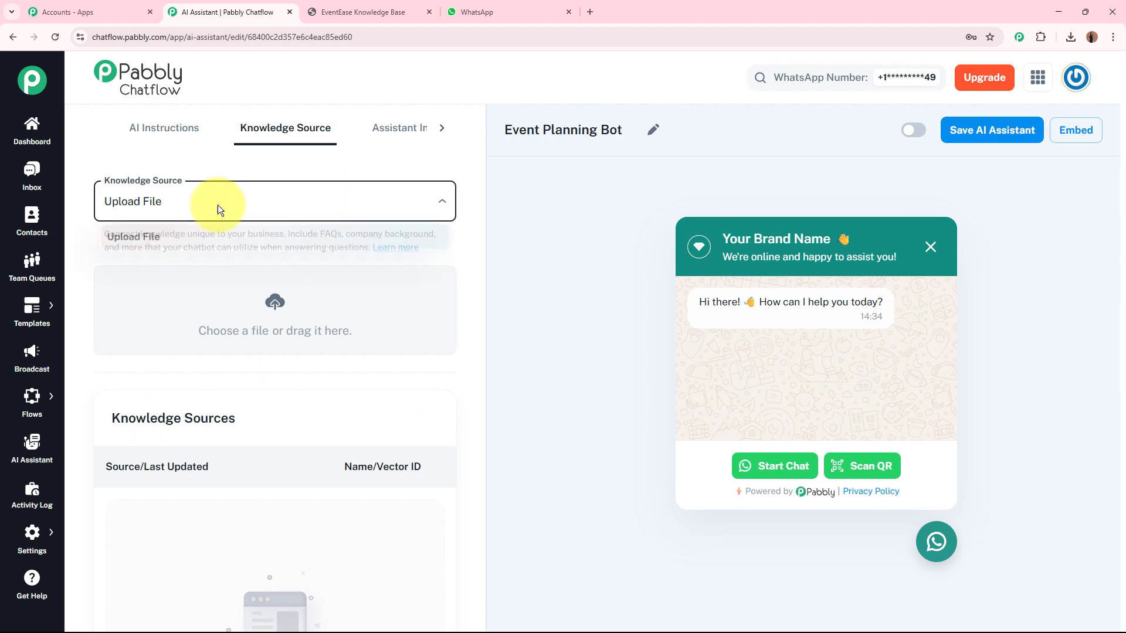
{"action": "left_click", "coordinate": [144, 238]}
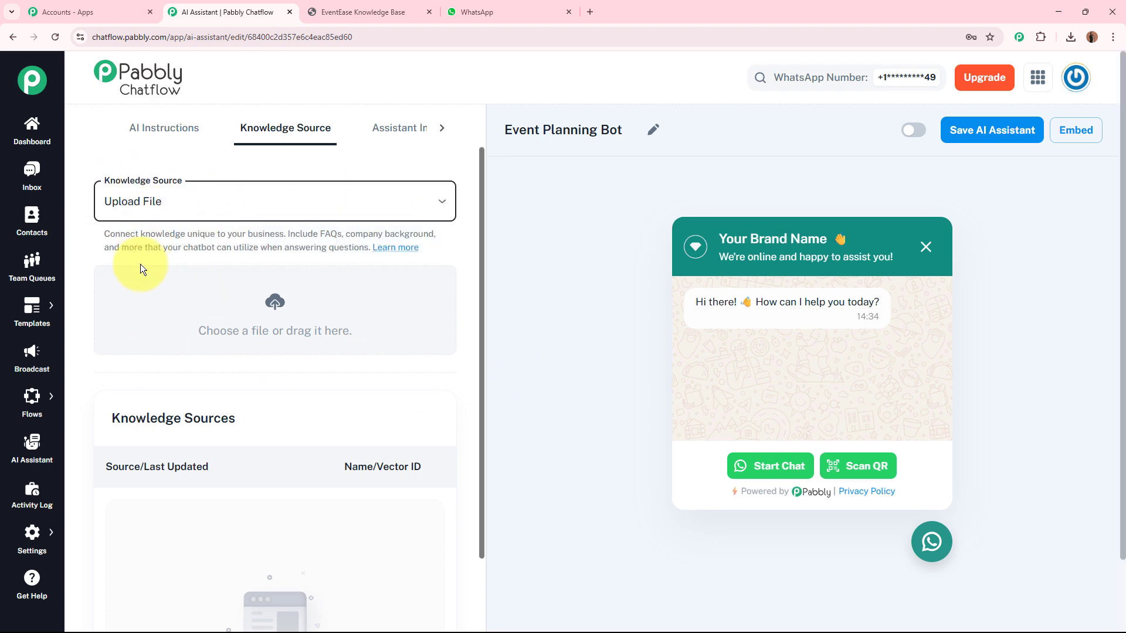
{"action": "left_click", "coordinate": [280, 314]}
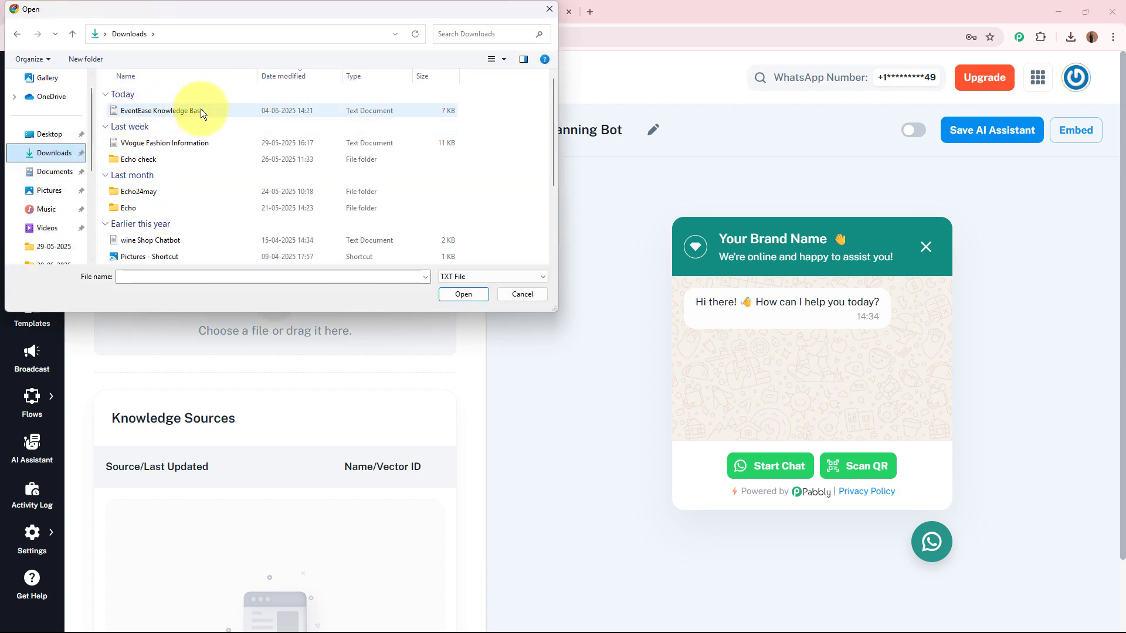
{"action": "left_click", "coordinate": [212, 111]}
{"action": "left_click", "coordinate": [464, 295]}
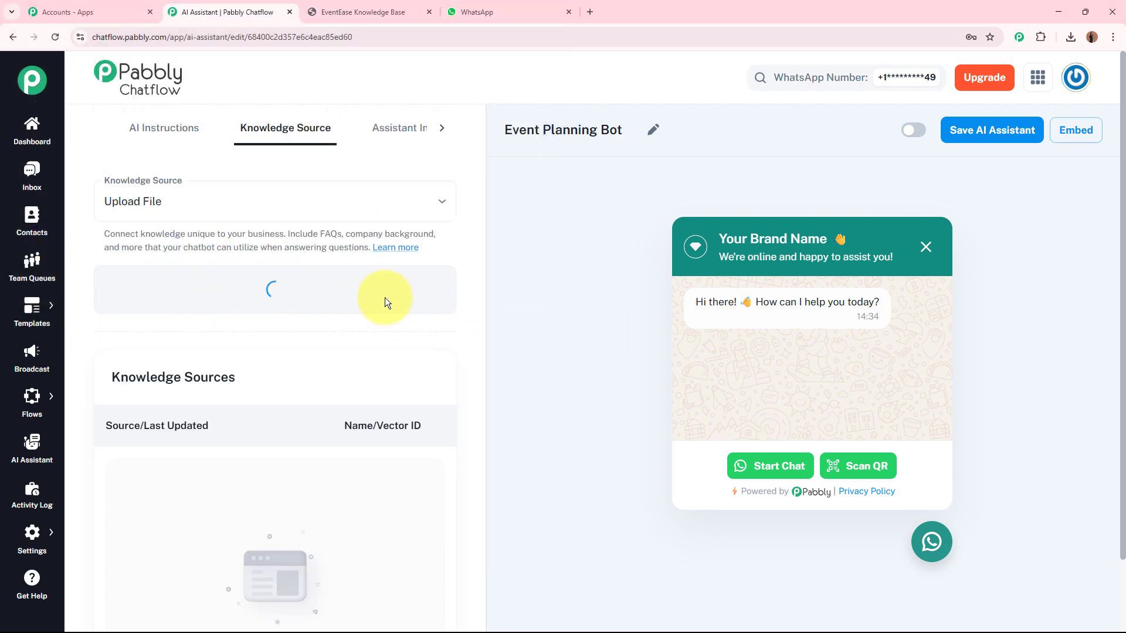
{"action": "scroll", "coordinate": [352, 328], "scroll_direction": "down", "scroll_amount": 2}
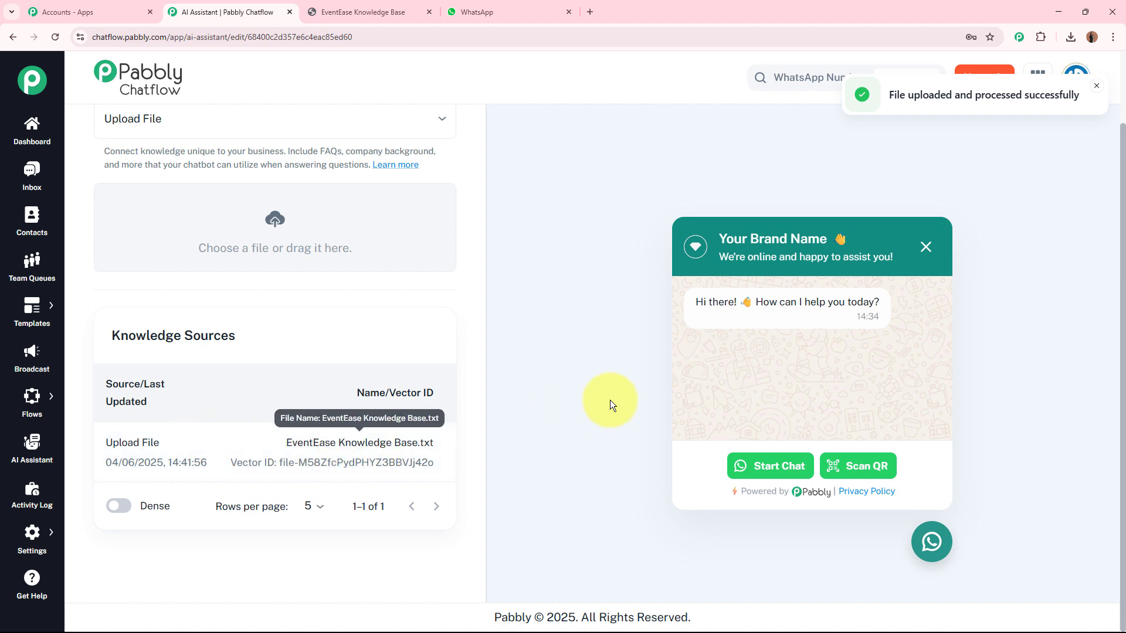
{"action": "scroll", "coordinate": [459, 379], "scroll_direction": "up", "scroll_amount": 2}
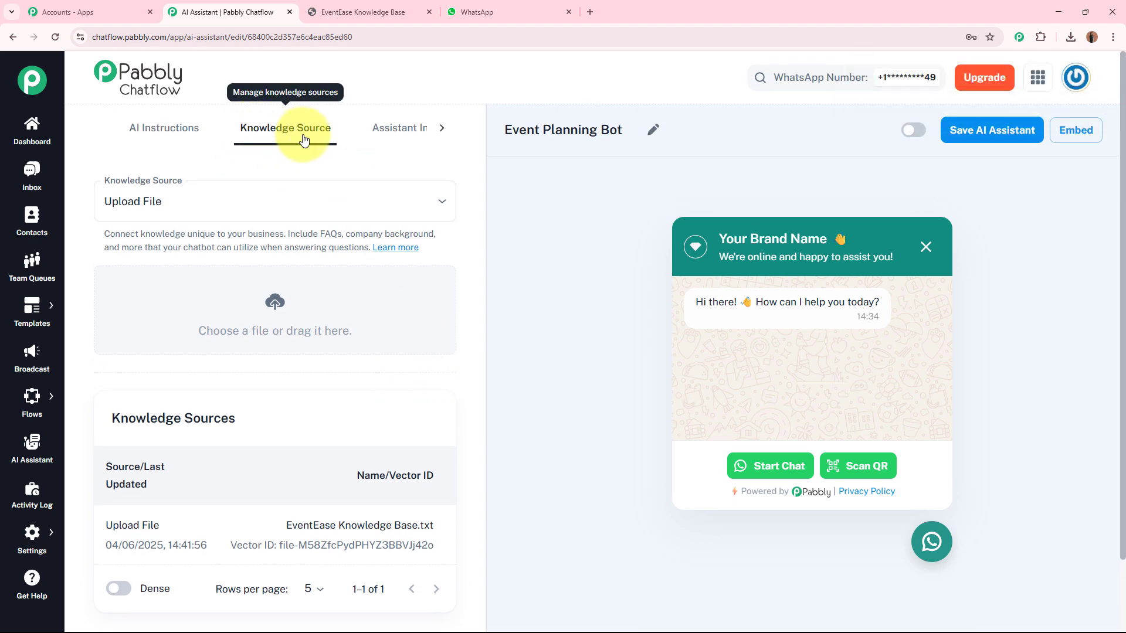
Step: In the Assistant Interface settings, change the header display heading to "EventEase Bot", keeping the waving-hand emoji
{"action": "left_click", "coordinate": [379, 129]}
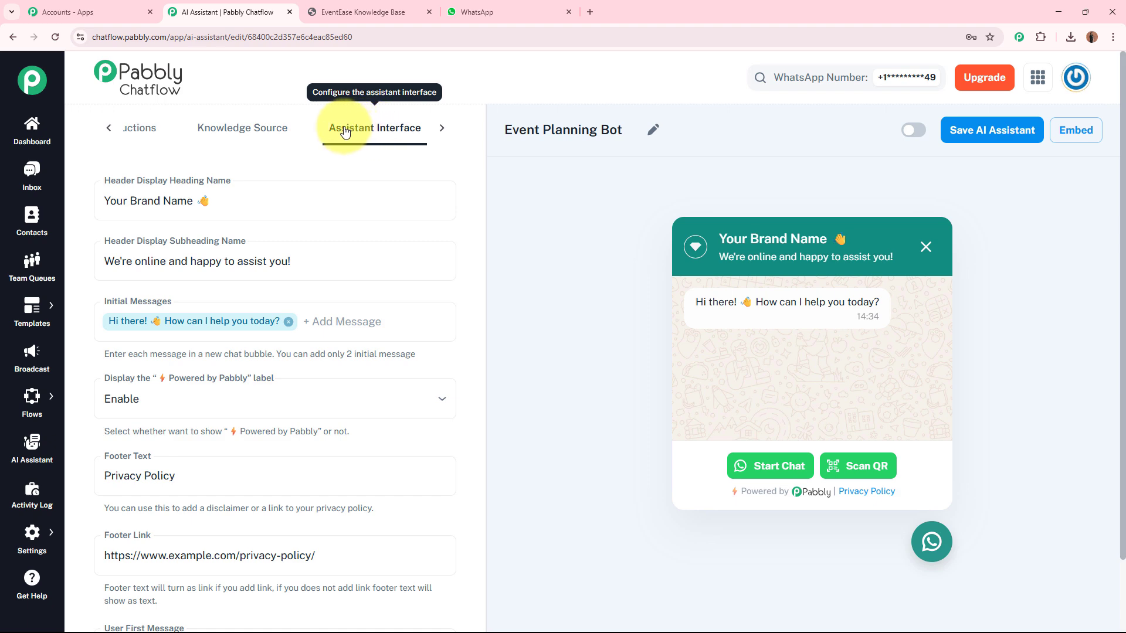
{"action": "left_click", "coordinate": [195, 202]}
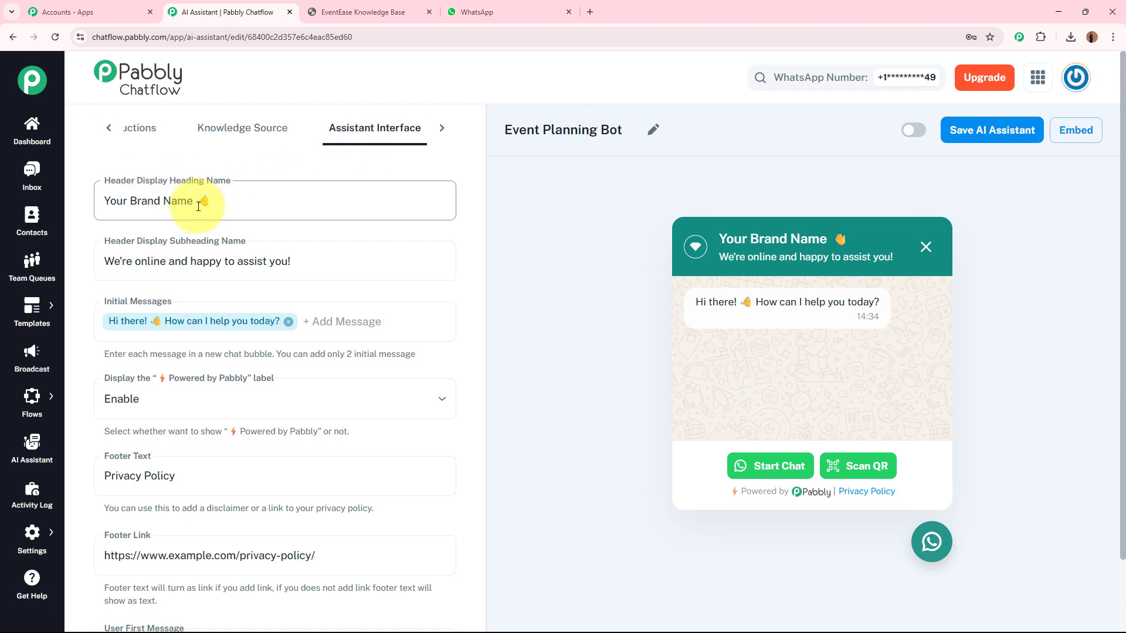
{"action": "left_click_drag", "start_coordinate": [193, 201], "coordinate": [70, 199]}
{"action": "key", "text": "BackSpace"}
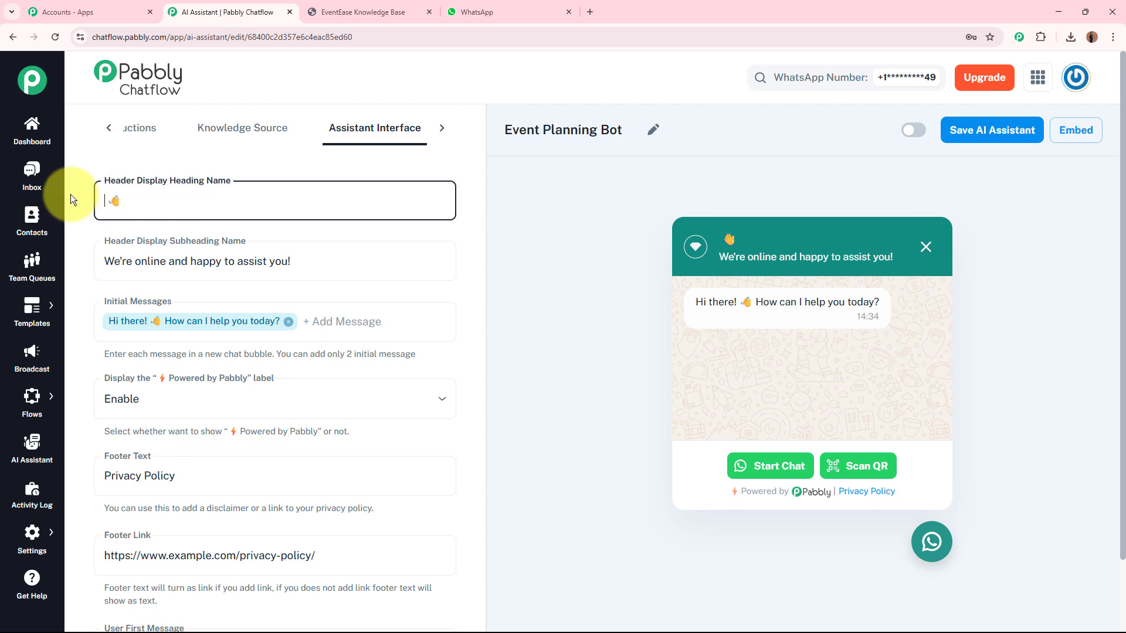
{"action": "type", "text": "EventEase"}
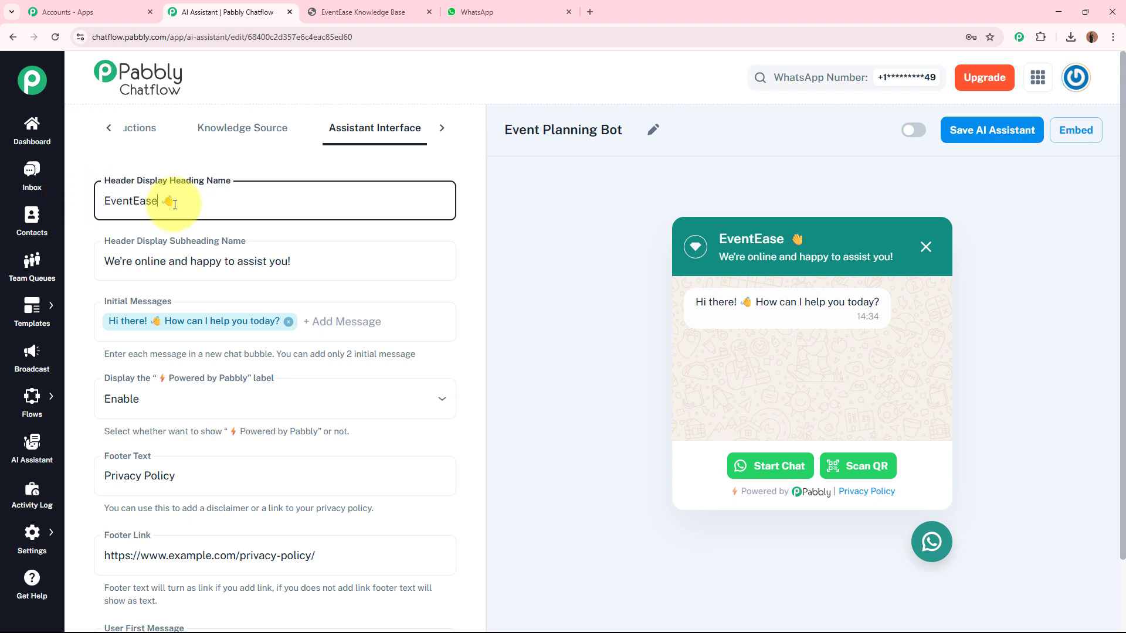
{"action": "type", "text": " Bot"}
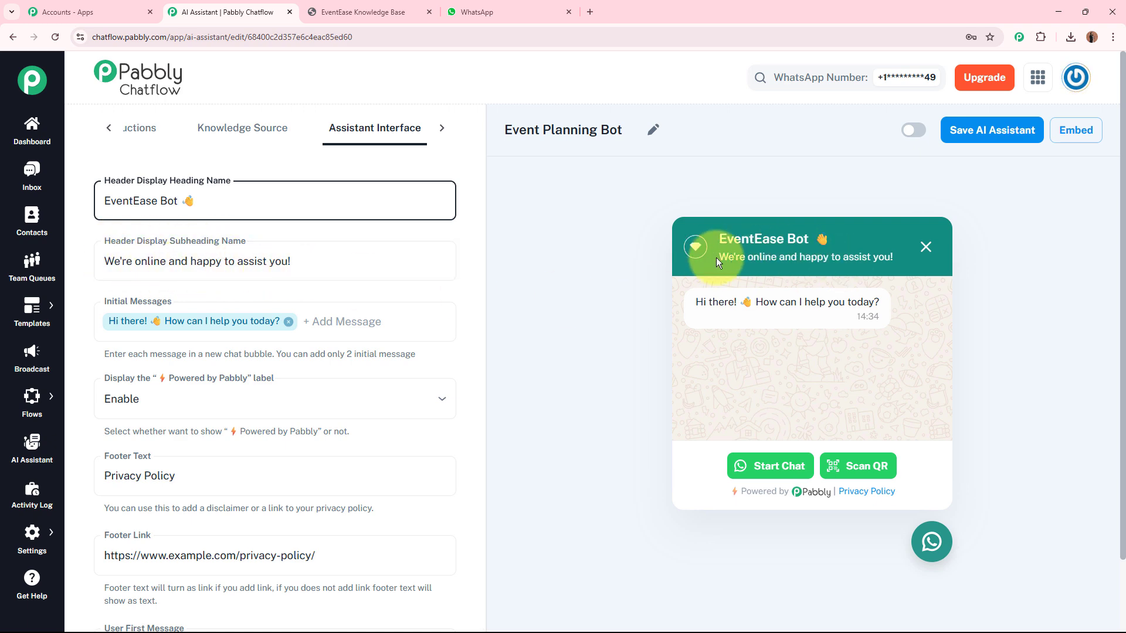
Step: Compare the header subheading and initial message settings with how they appear in the chat widget preview
{"action": "left_click_drag", "start_coordinate": [716, 256], "coordinate": [878, 266]}
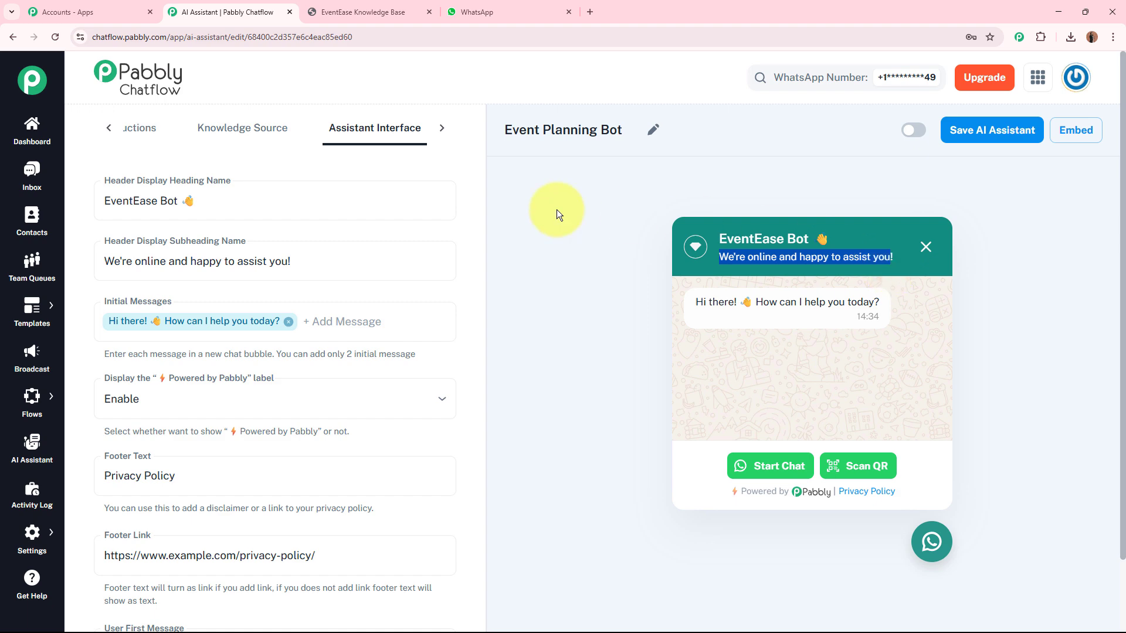
{"action": "scroll", "coordinate": [276, 258], "scroll_direction": "down", "scroll_amount": 1}
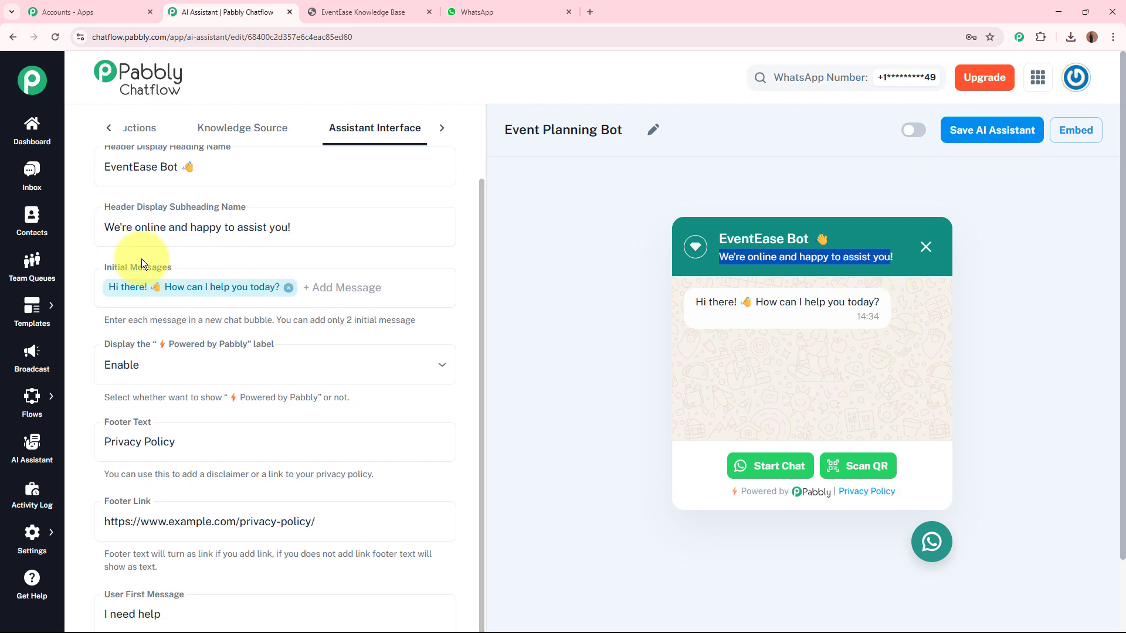
{"action": "left_click_drag", "start_coordinate": [696, 302], "coordinate": [882, 305]}
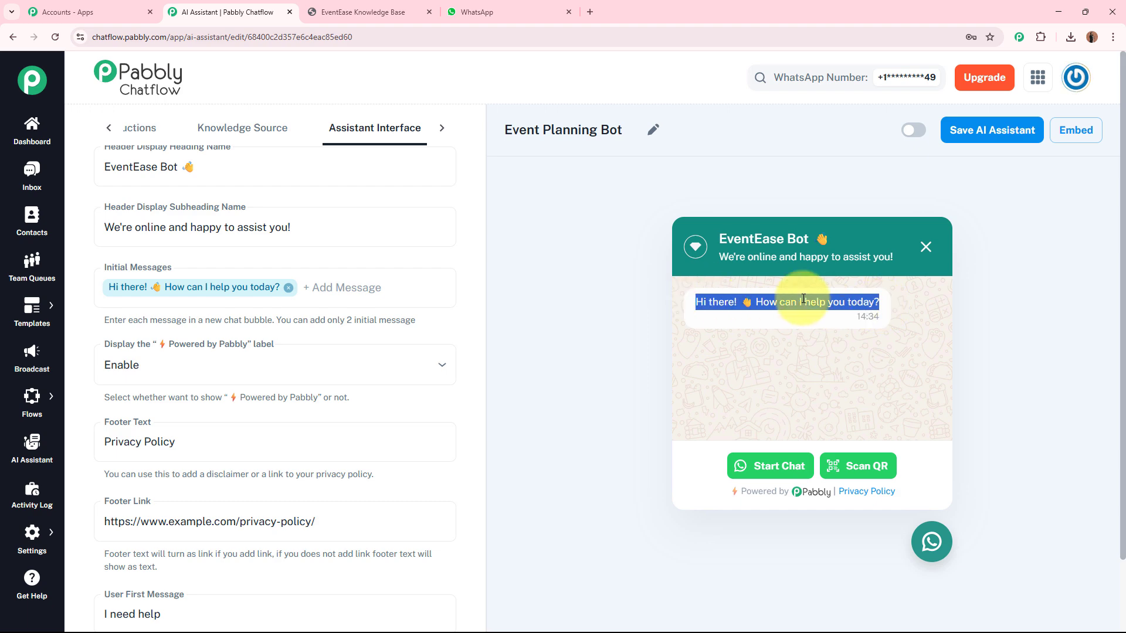
{"action": "left_click", "coordinate": [352, 288]}
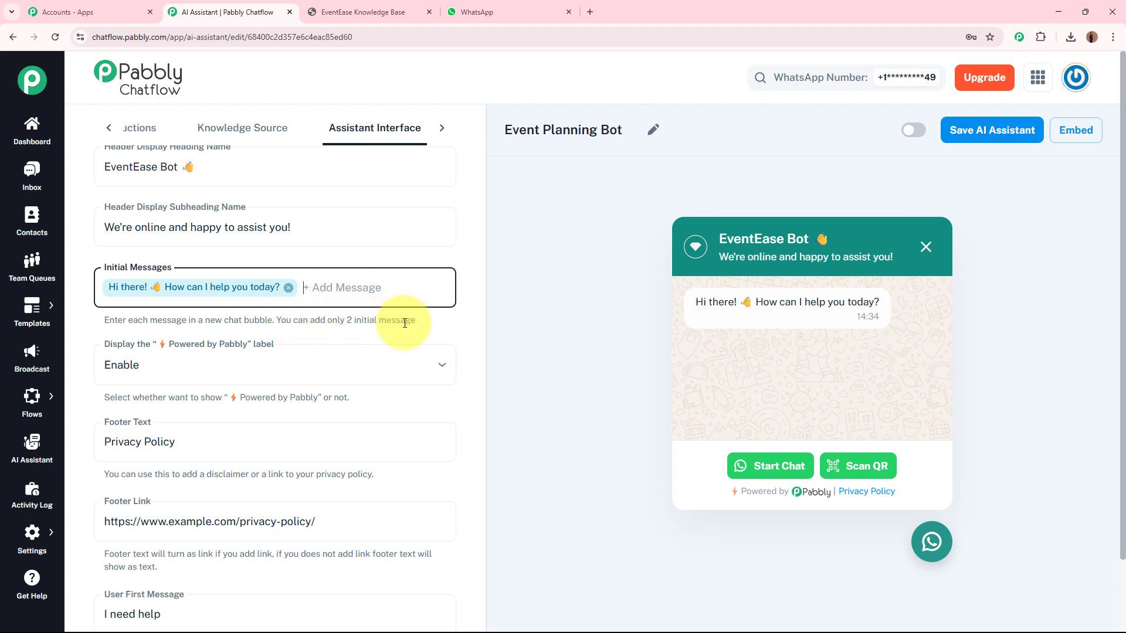
{"action": "scroll", "coordinate": [403, 322], "scroll_direction": "down", "scroll_amount": 2}
{"action": "left_click", "coordinate": [494, 216]}
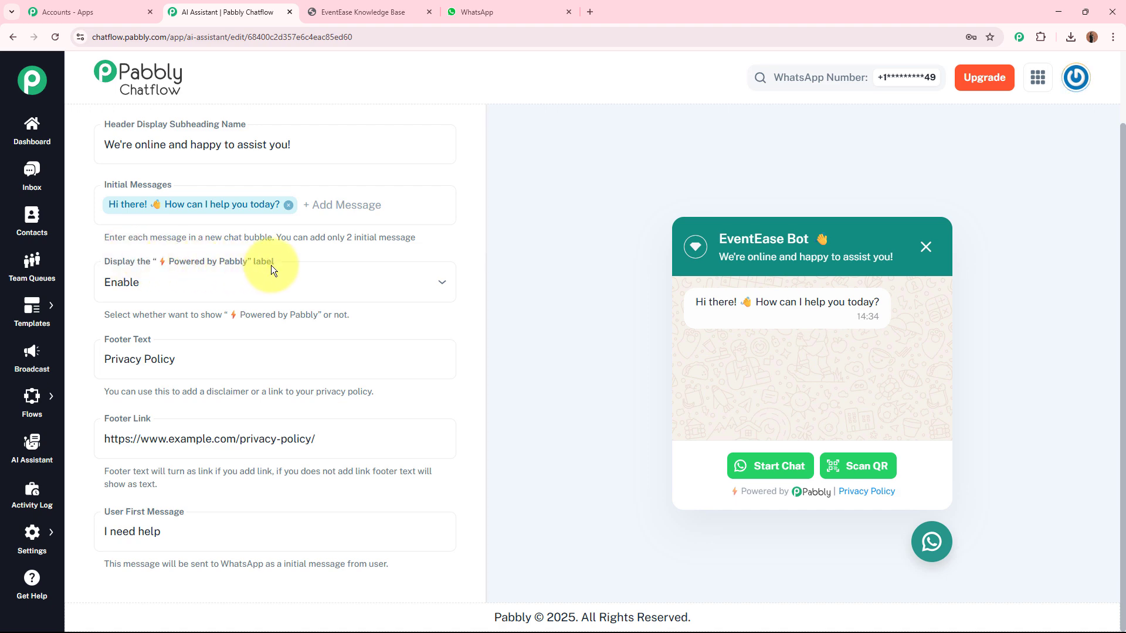
Step: Try disabling the "Powered by Pabbly" label in the chat widget, and set it back to Enable
{"action": "triple_click", "coordinate": [763, 492]}
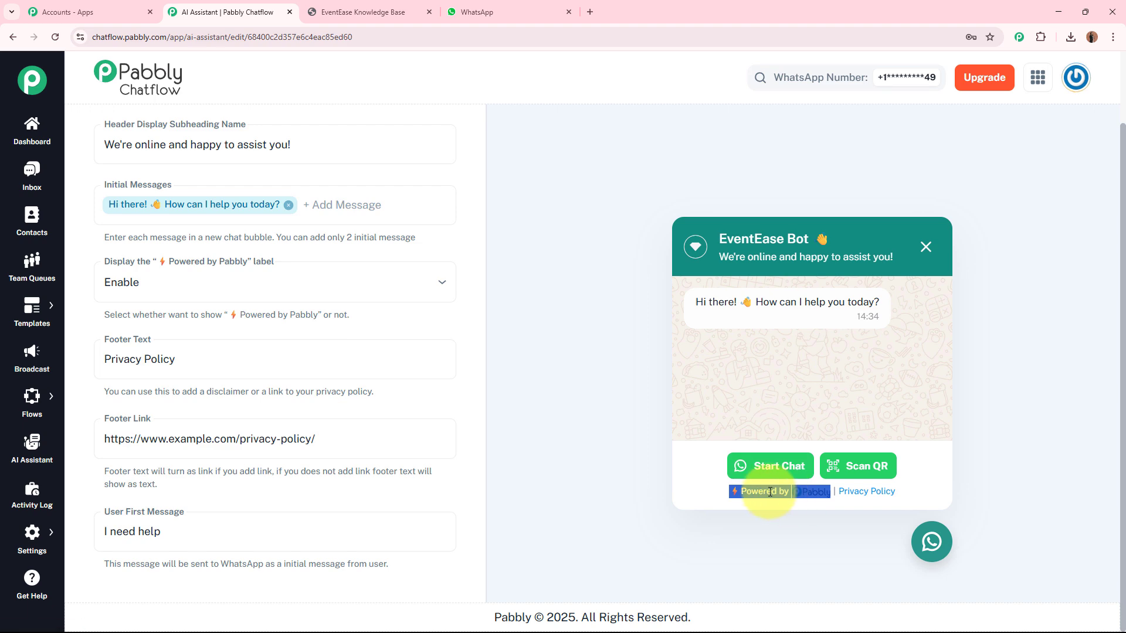
{"action": "left_click", "coordinate": [284, 291]}
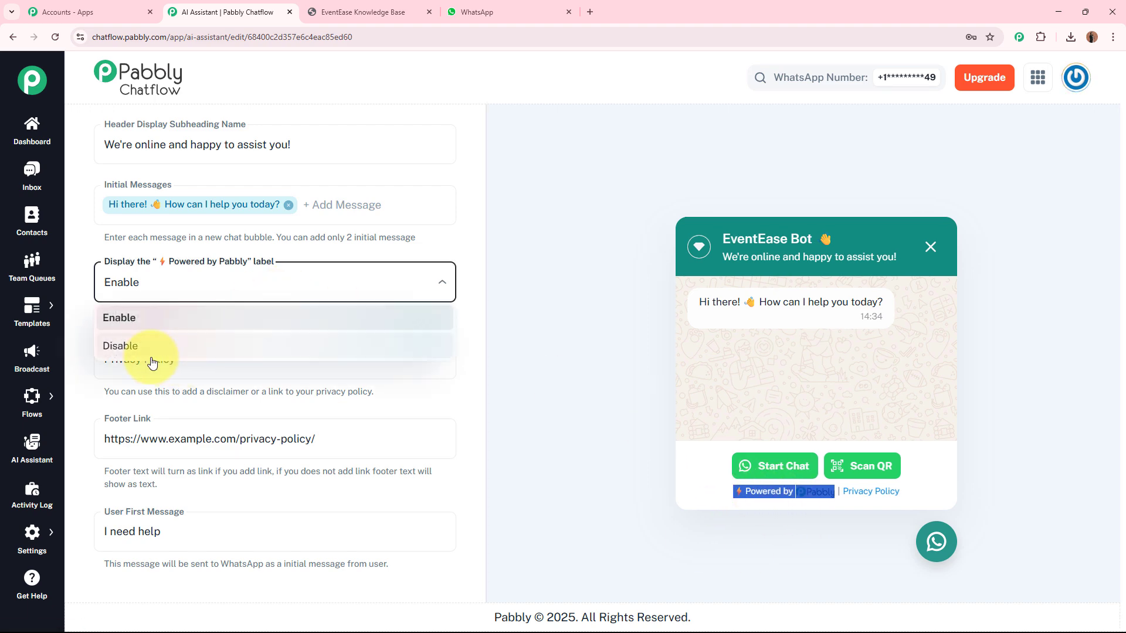
{"action": "left_click", "coordinate": [158, 350]}
{"action": "left_click", "coordinate": [269, 285]}
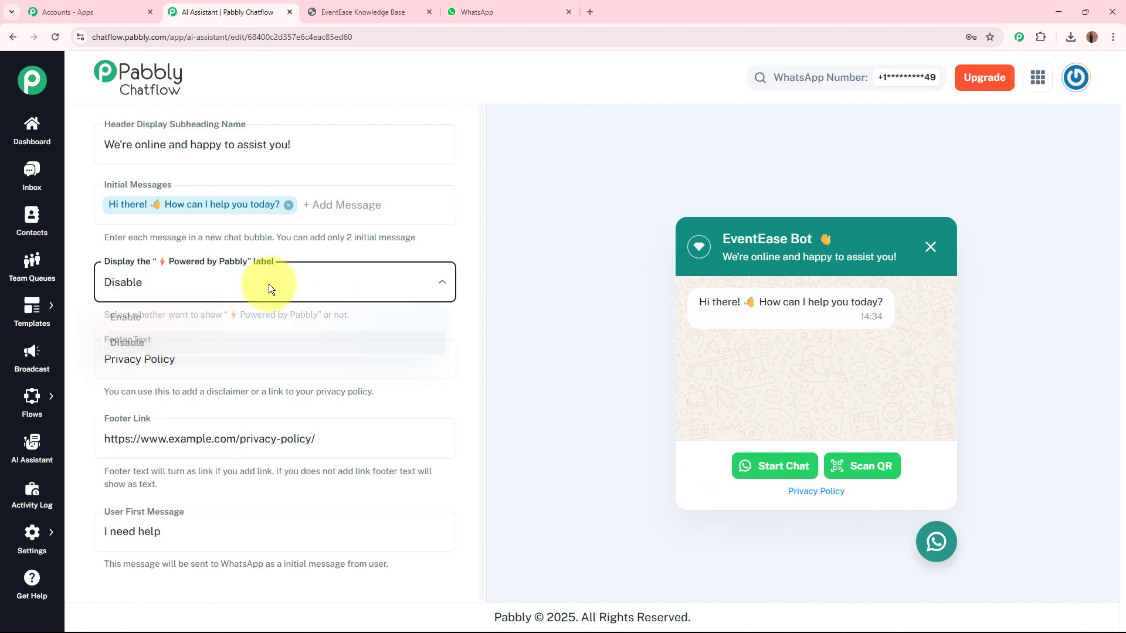
{"action": "left_click", "coordinate": [229, 319]}
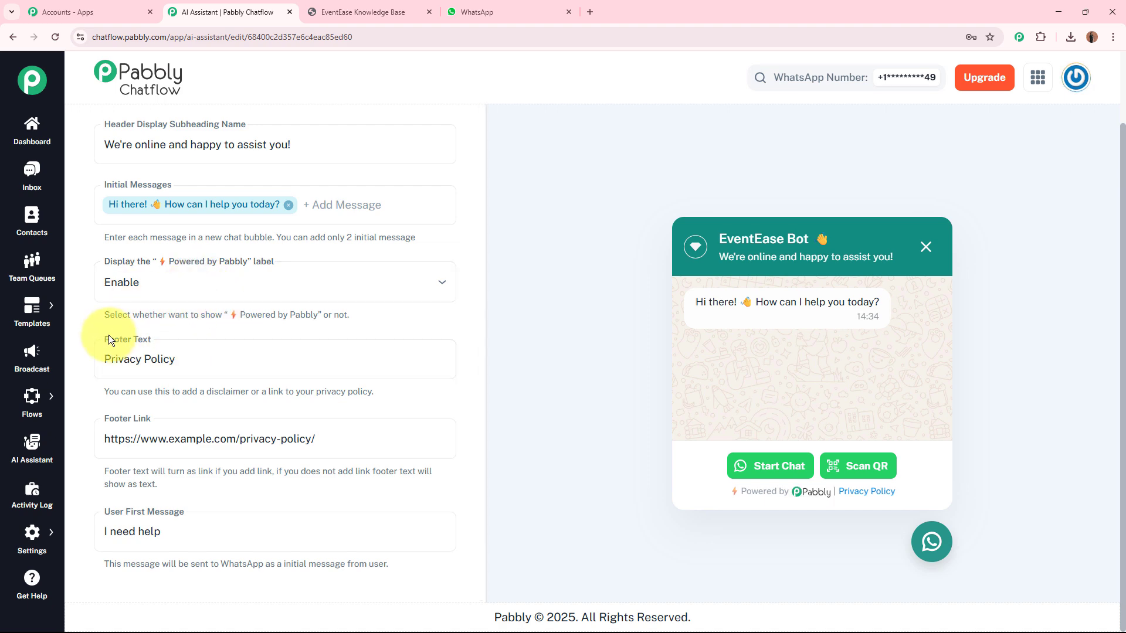
Step: Review the Footer Text, Footer Link and User First Message settings of the assistant interface
{"action": "left_click", "coordinate": [139, 346]}
{"action": "left_click_drag", "start_coordinate": [214, 360], "coordinate": [18, 360]}
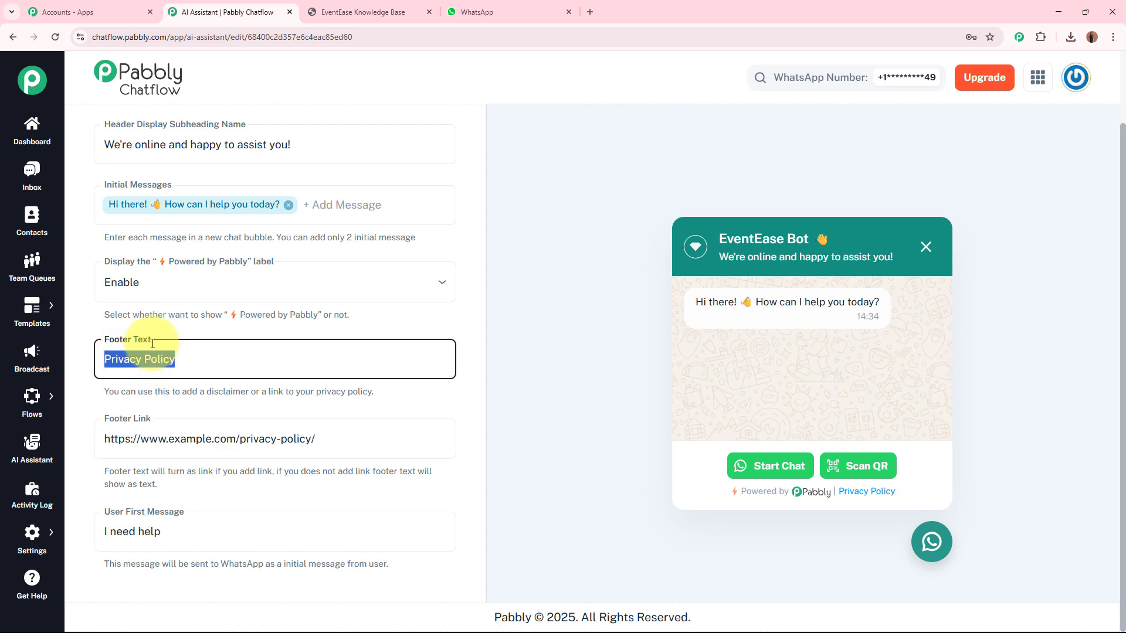
{"action": "left_click", "coordinate": [82, 389]}
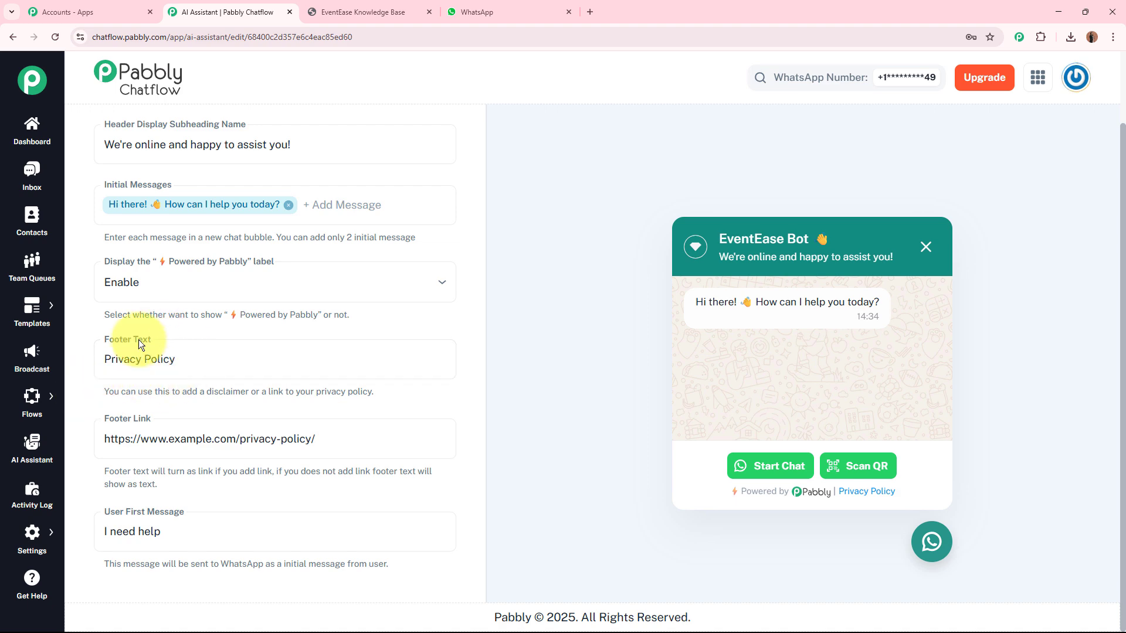
{"action": "left_click", "coordinate": [165, 363]}
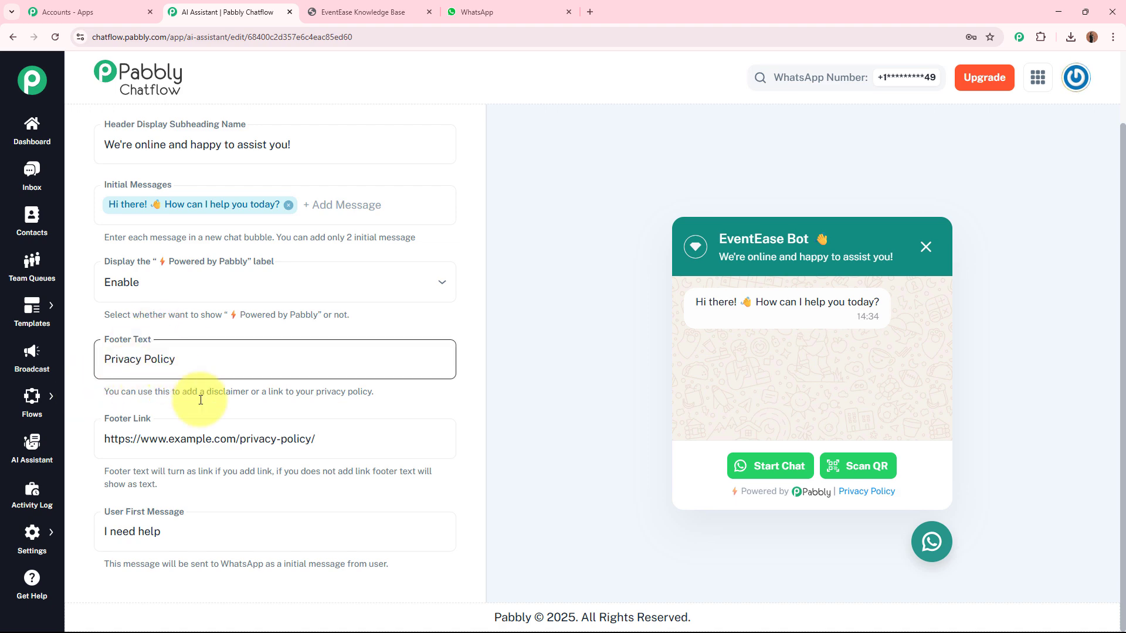
{"action": "left_click_drag", "start_coordinate": [359, 440], "coordinate": [73, 435]}
{"action": "left_click", "coordinate": [70, 436]}
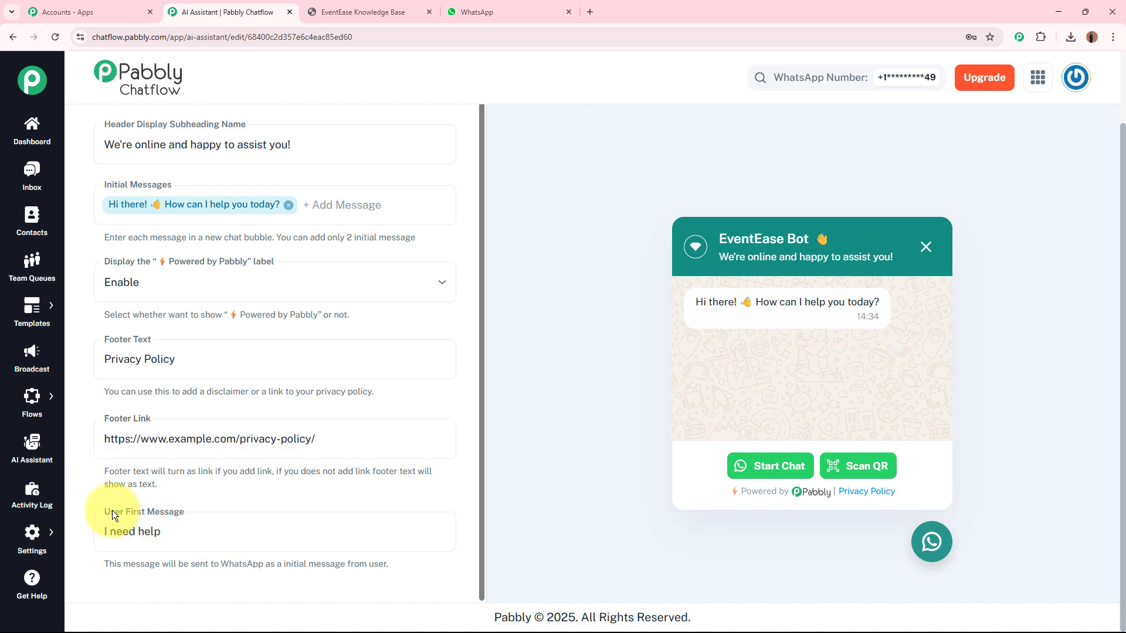
{"action": "left_click", "coordinate": [140, 517]}
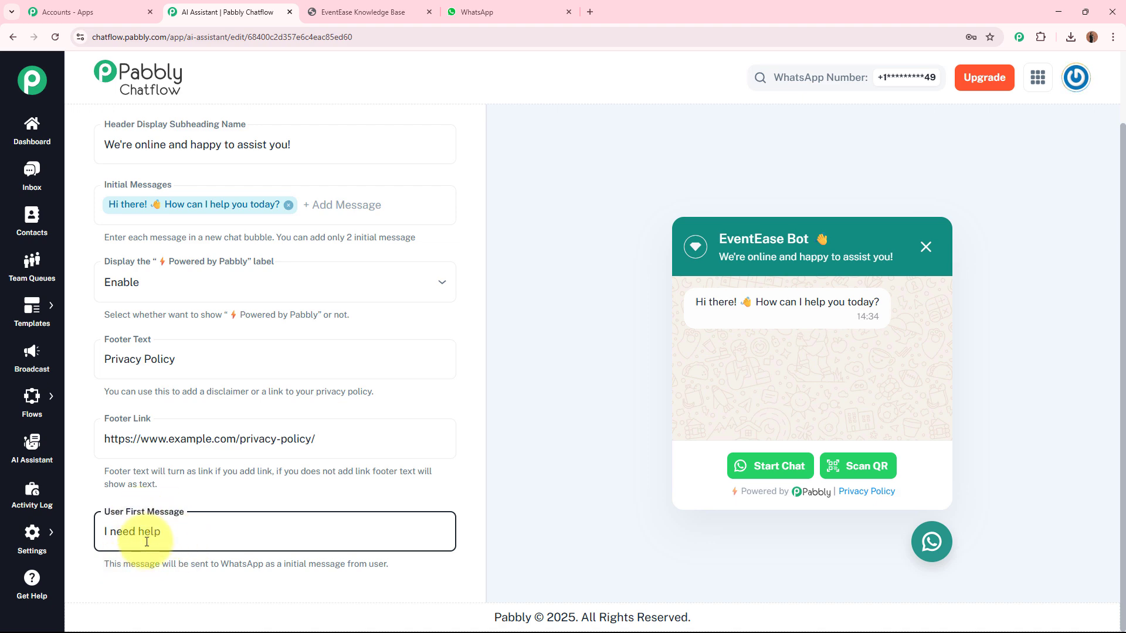
{"action": "left_click", "coordinate": [164, 579]}
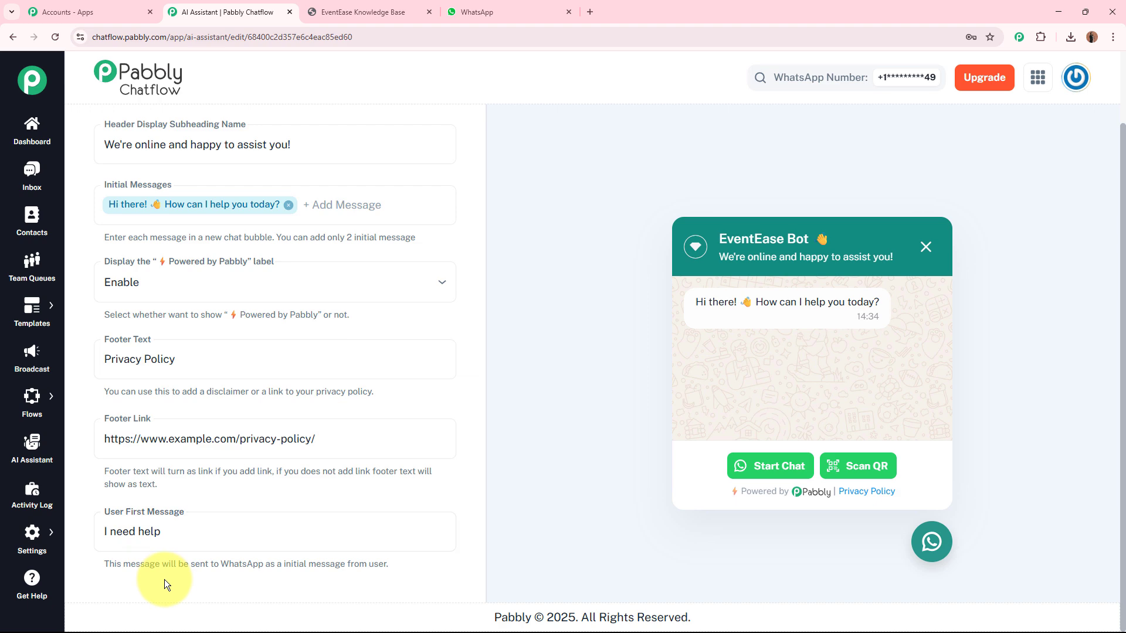
Step: In the Styling settings, try the Dark theme mode for the chat widget and set it back to Light
{"action": "scroll", "coordinate": [329, 549], "scroll_direction": "up", "scroll_amount": 3}
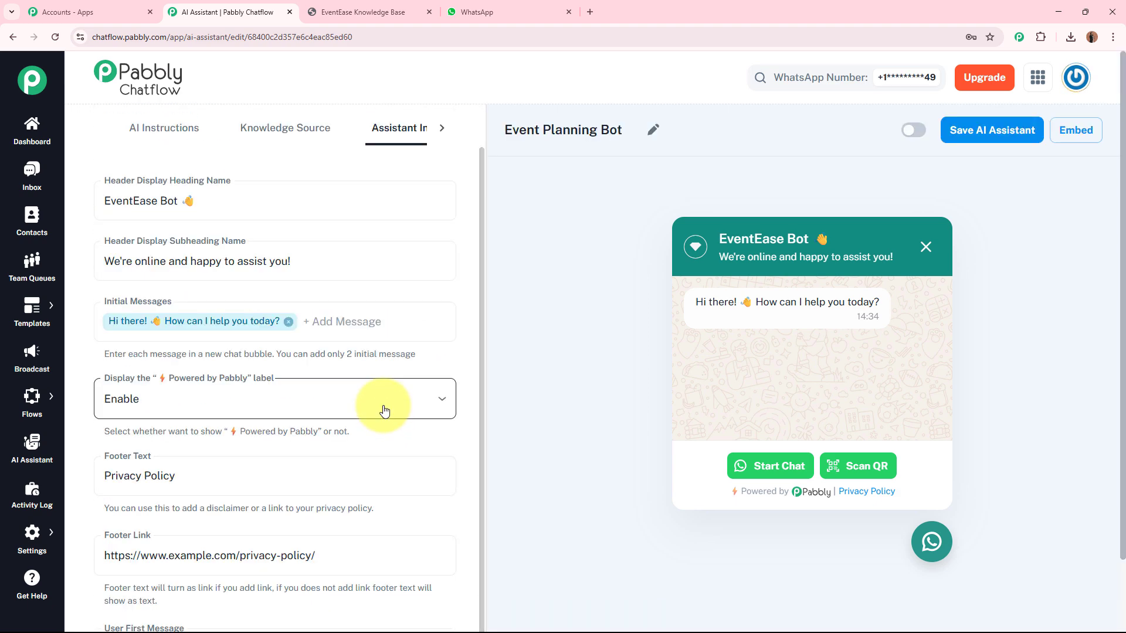
{"action": "left_click", "coordinate": [442, 128]}
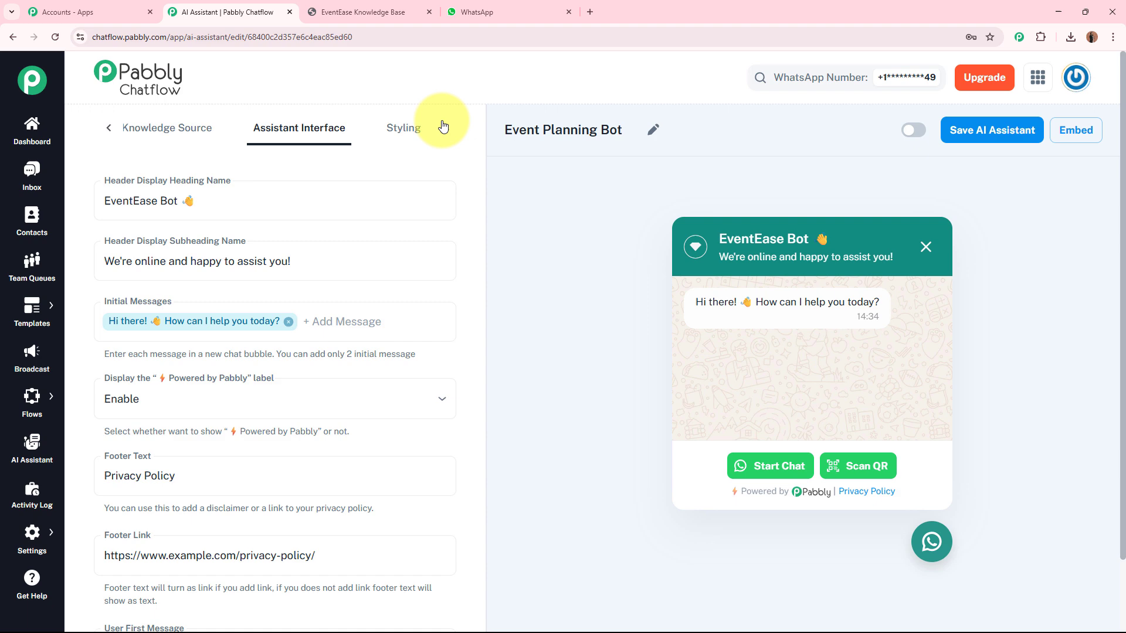
{"action": "left_click", "coordinate": [403, 128]}
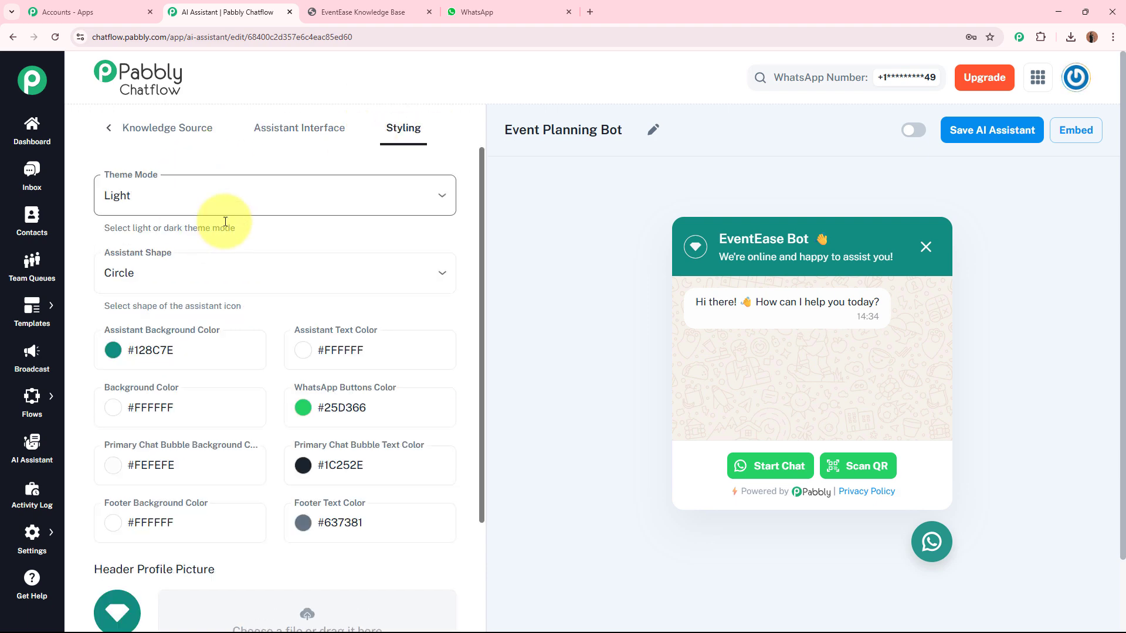
{"action": "left_click", "coordinate": [186, 202]}
{"action": "left_click", "coordinate": [157, 256]}
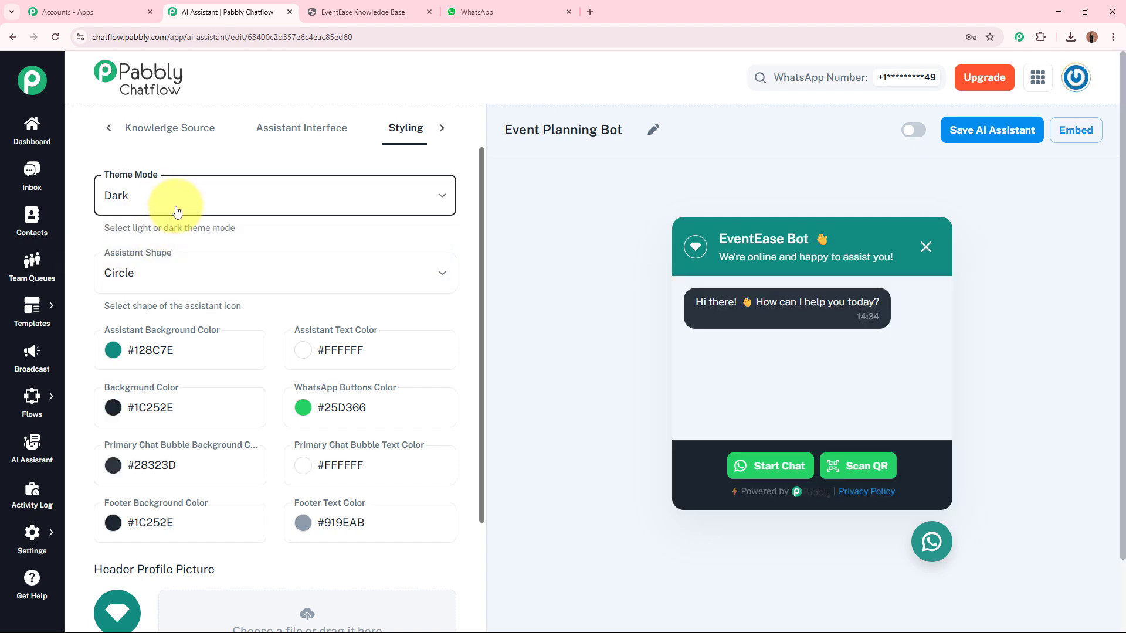
{"action": "left_click", "coordinate": [174, 206]}
{"action": "left_click", "coordinate": [168, 232]}
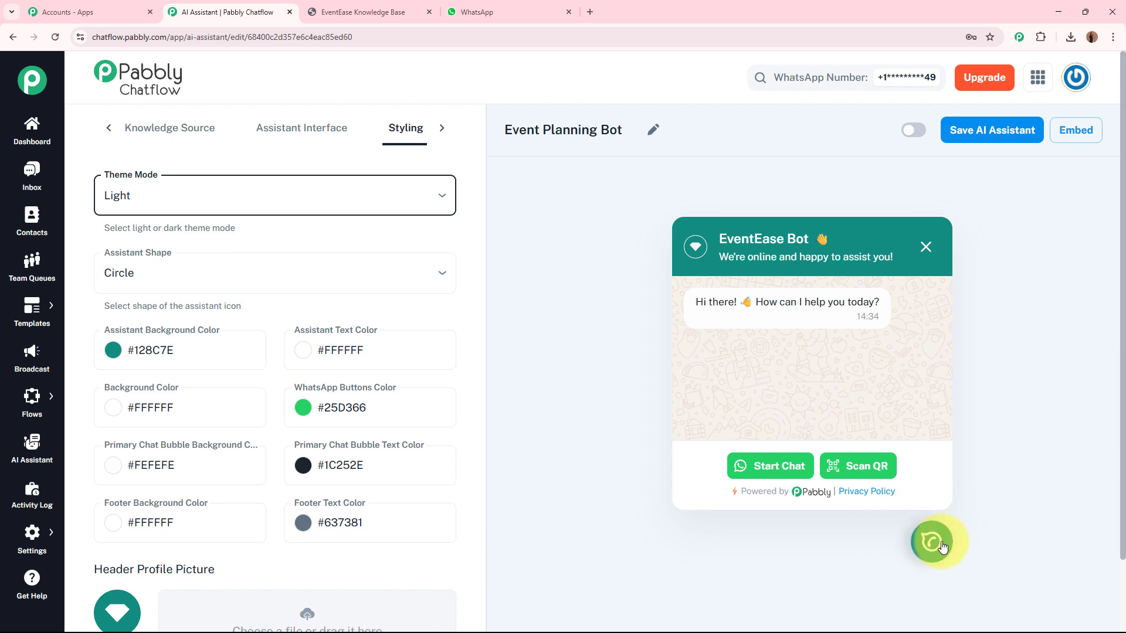
Step: Try the Rounded Square assistant shape for the widget icon and return it to Circle
{"action": "left_click", "coordinate": [220, 276]}
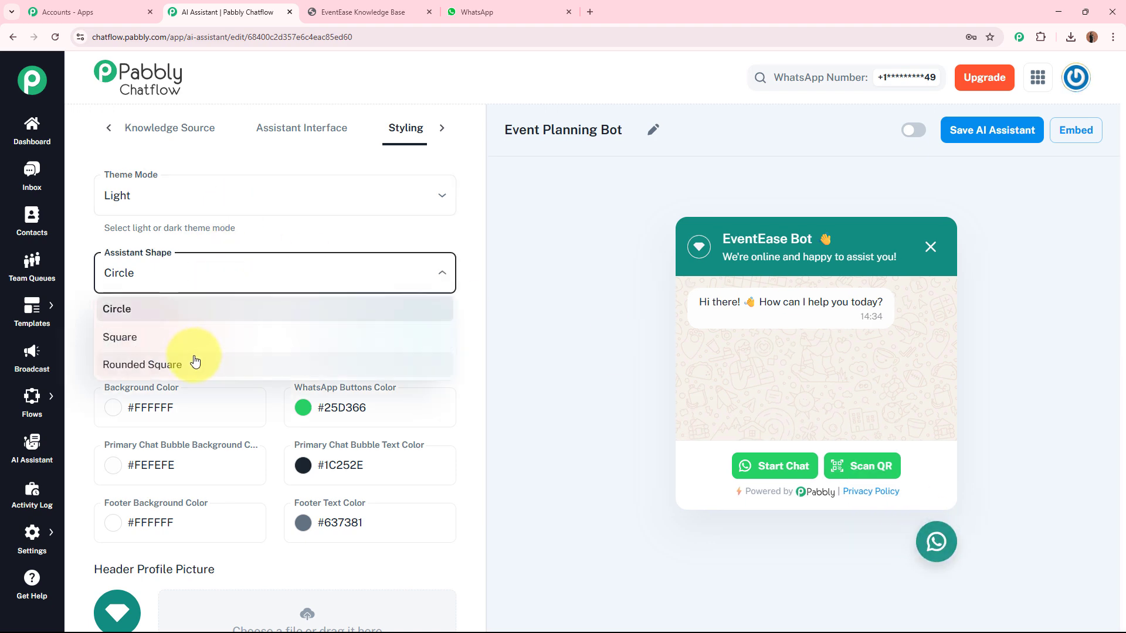
{"action": "left_click", "coordinate": [192, 363]}
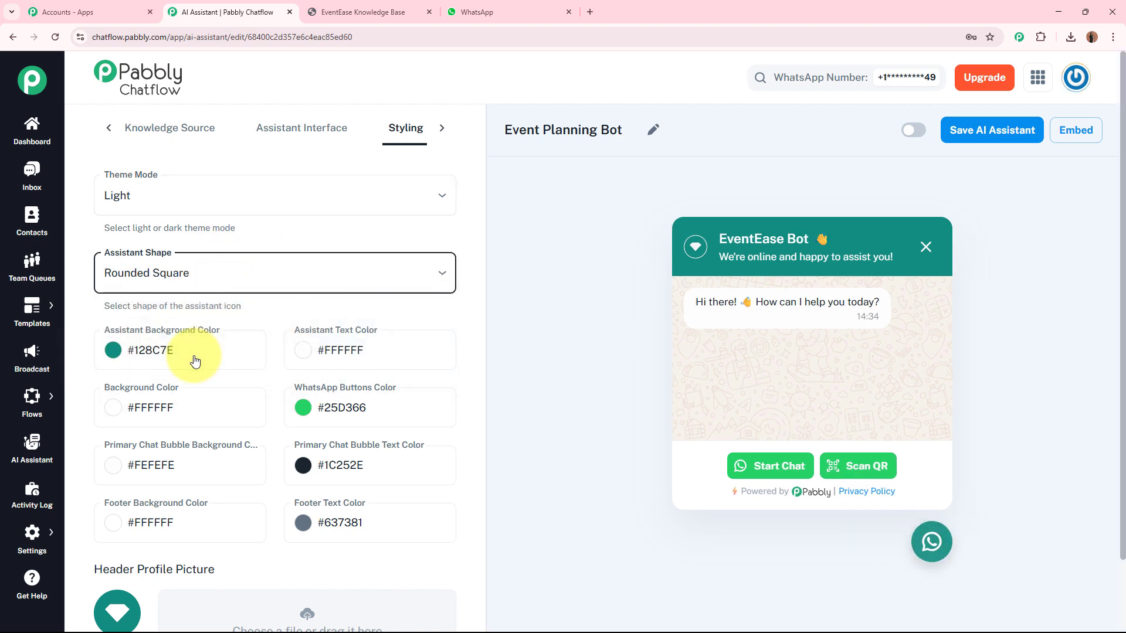
{"action": "left_click", "coordinate": [284, 283]}
{"action": "left_click", "coordinate": [262, 307]}
Step: Examine the widget's color settings and the header profile, assistant profile and background picture options
{"action": "scroll", "coordinate": [307, 301], "scroll_direction": "down", "scroll_amount": 3}
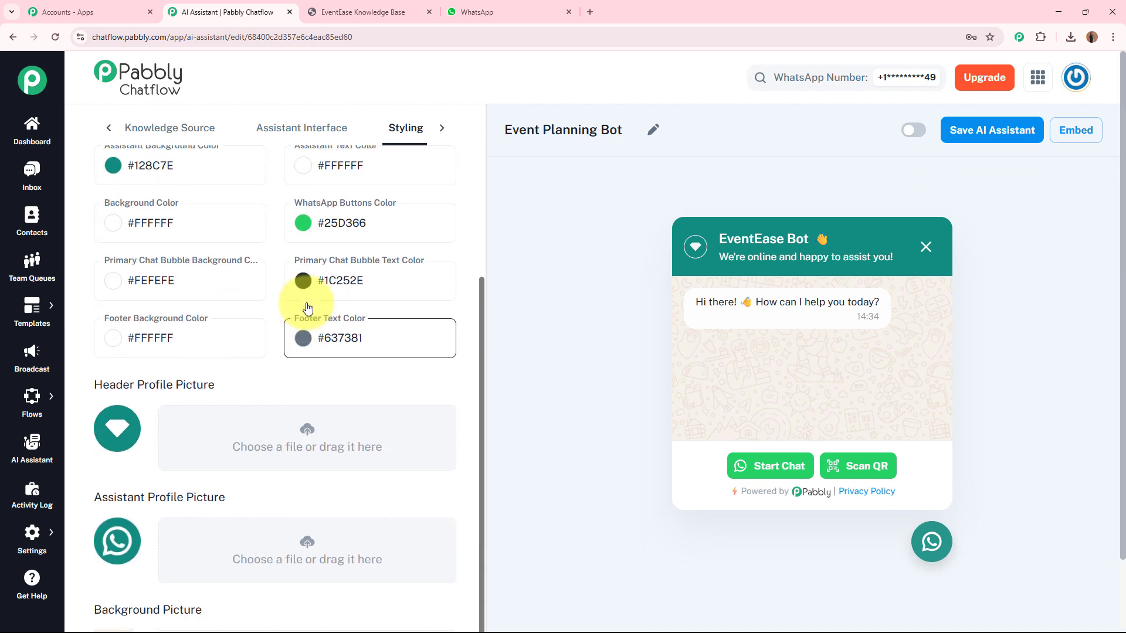
{"action": "scroll", "coordinate": [184, 371], "scroll_direction": "up", "scroll_amount": 3}
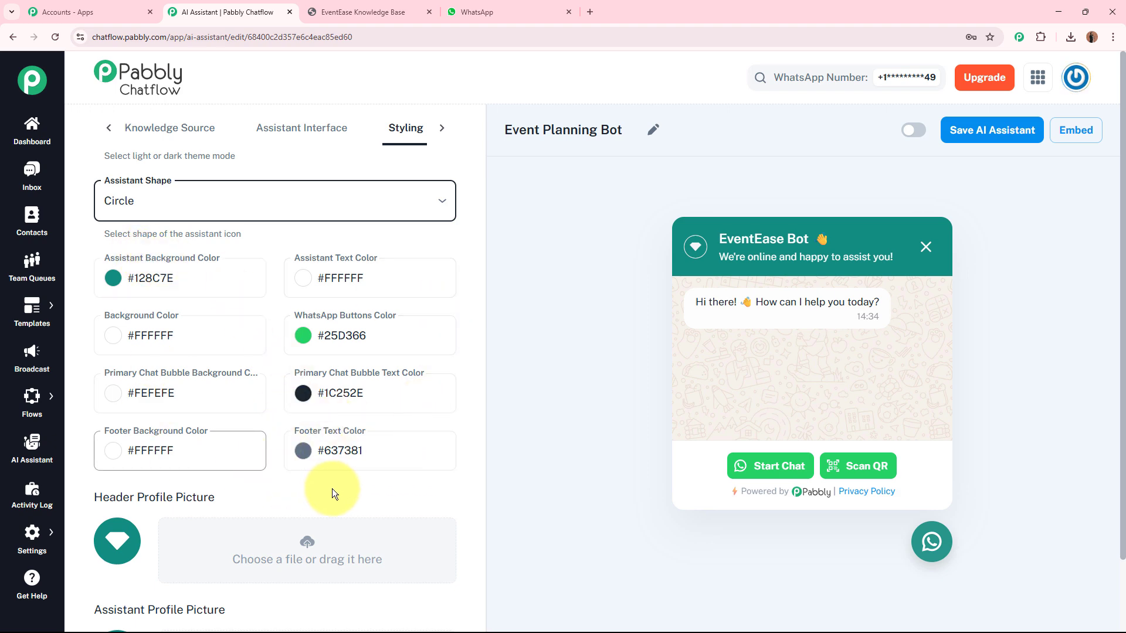
{"action": "scroll", "coordinate": [333, 489], "scroll_direction": "down", "scroll_amount": 3}
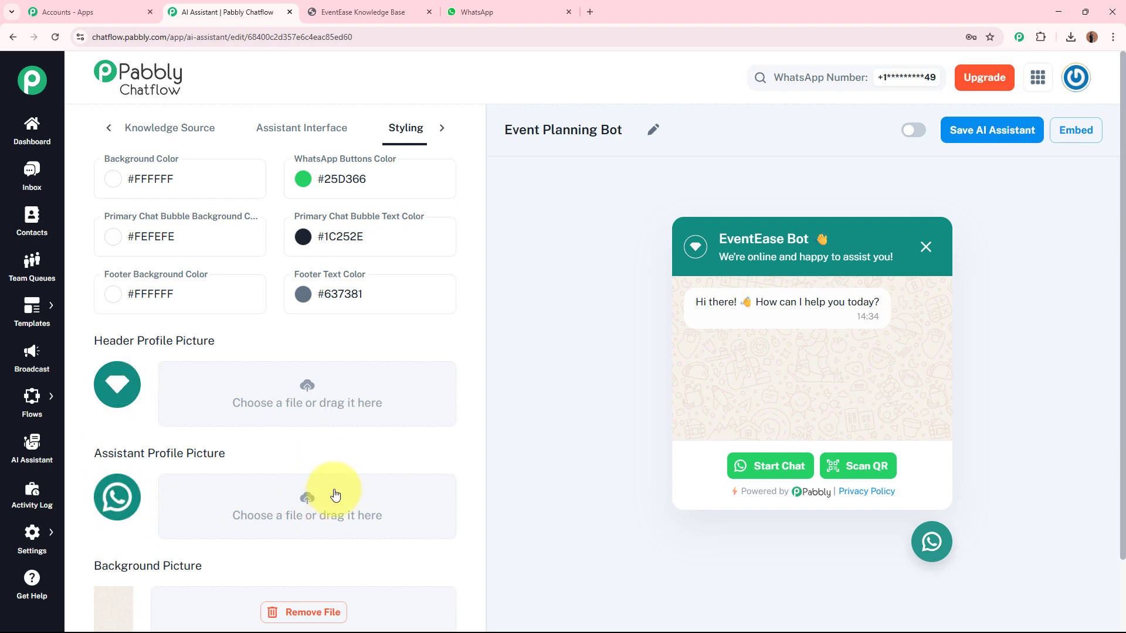
{"action": "scroll", "coordinate": [335, 496], "scroll_direction": "down", "scroll_amount": 2}
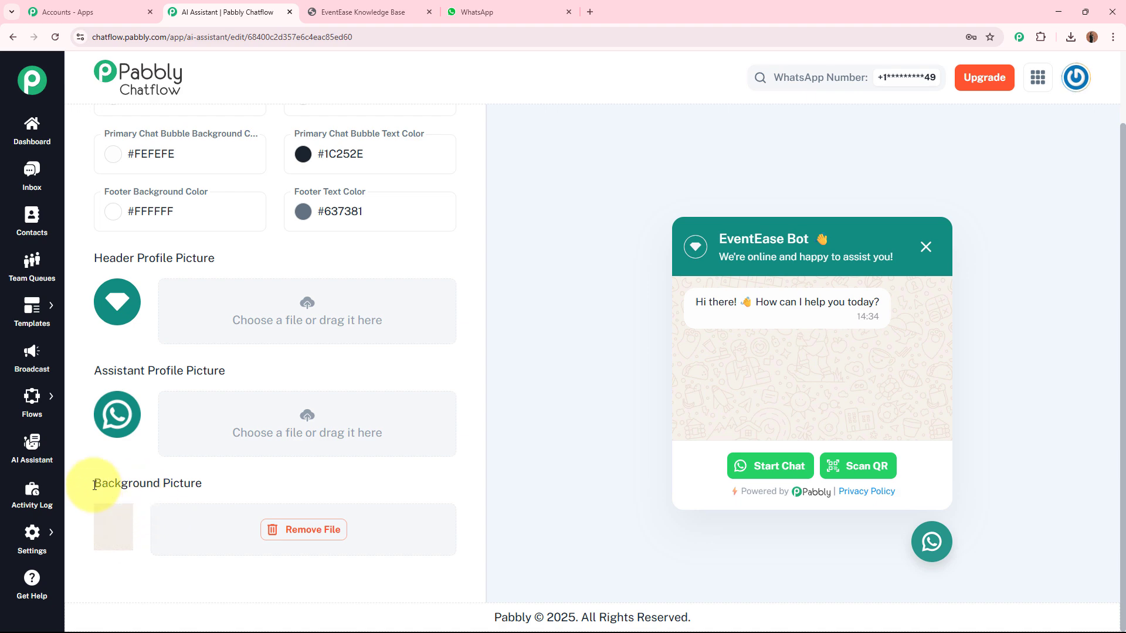
{"action": "left_click_drag", "start_coordinate": [93, 483], "coordinate": [217, 487]}
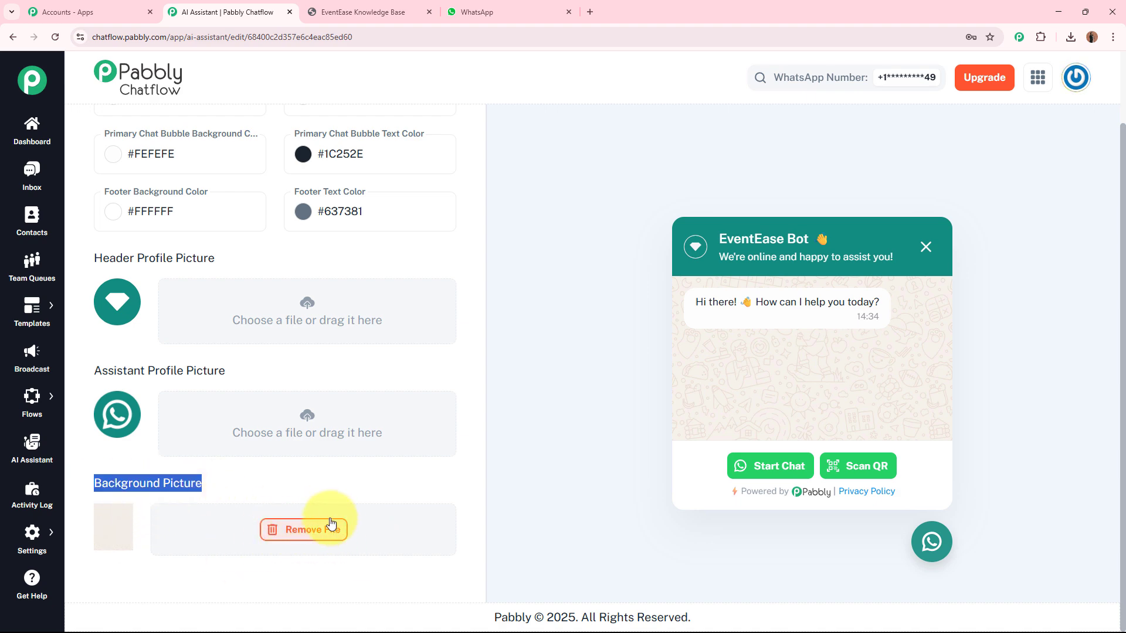
{"action": "scroll", "coordinate": [366, 476], "scroll_direction": "up", "scroll_amount": 4}
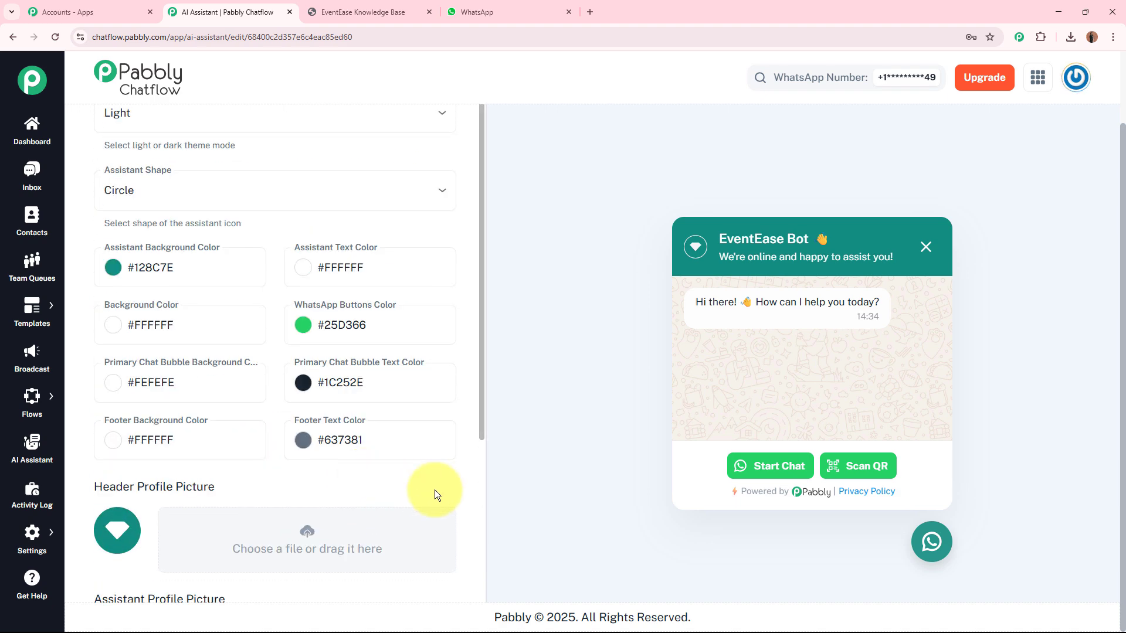
{"action": "scroll", "coordinate": [439, 159], "scroll_direction": "up", "scroll_amount": 2}
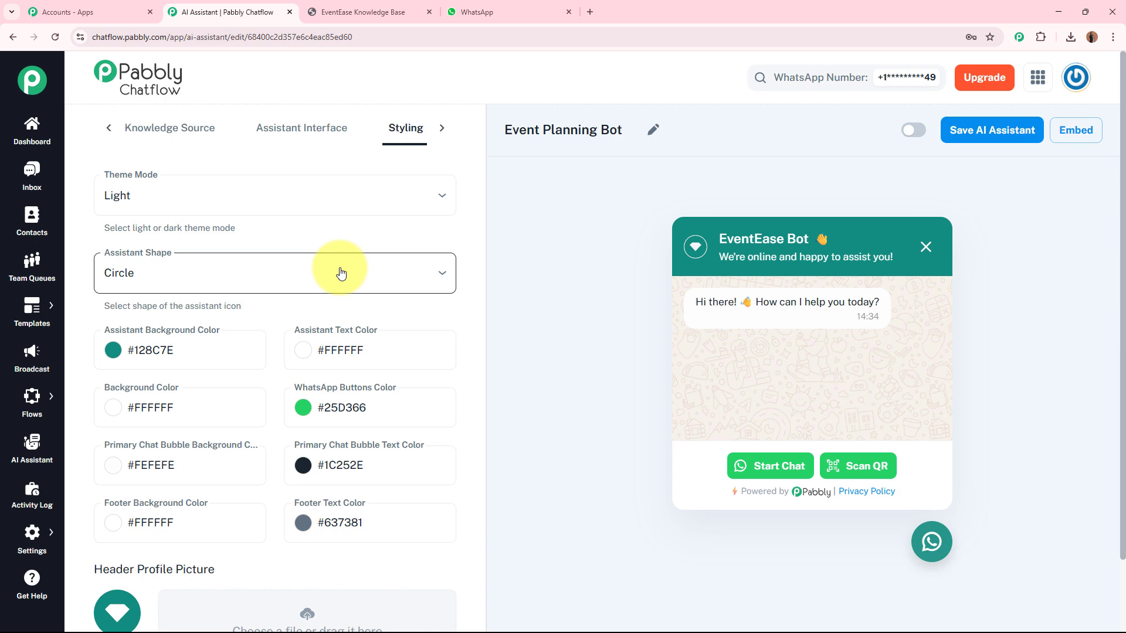
Step: Return to the AI Instructions, switch the Event Planning Bot on and save the AI assistant
{"action": "left_click", "coordinate": [108, 128]}
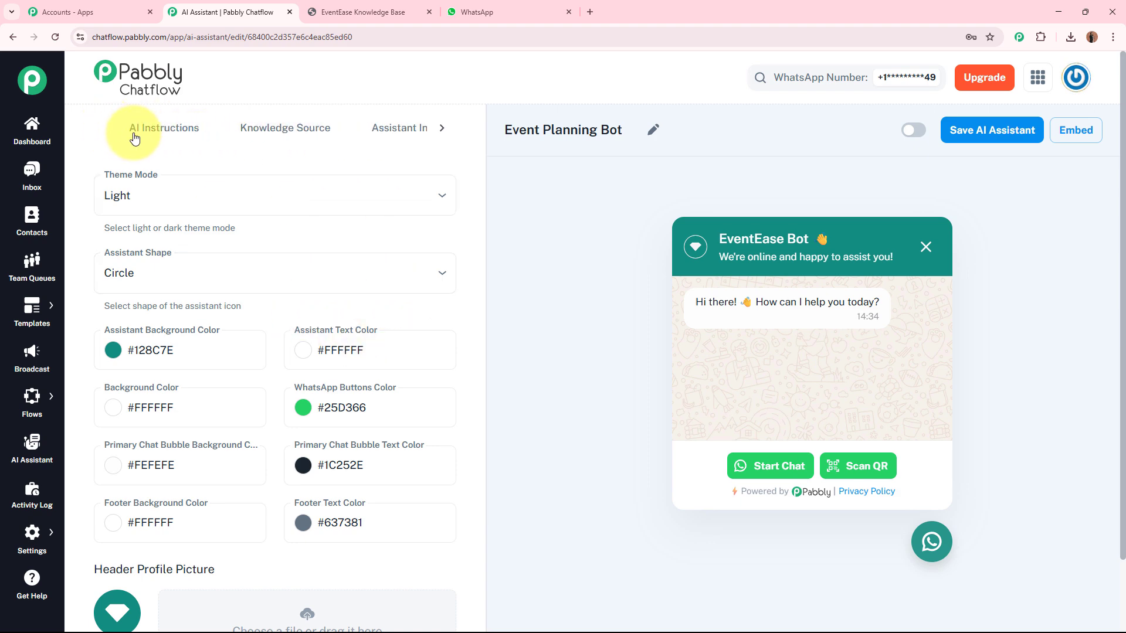
{"action": "left_click", "coordinate": [140, 128]}
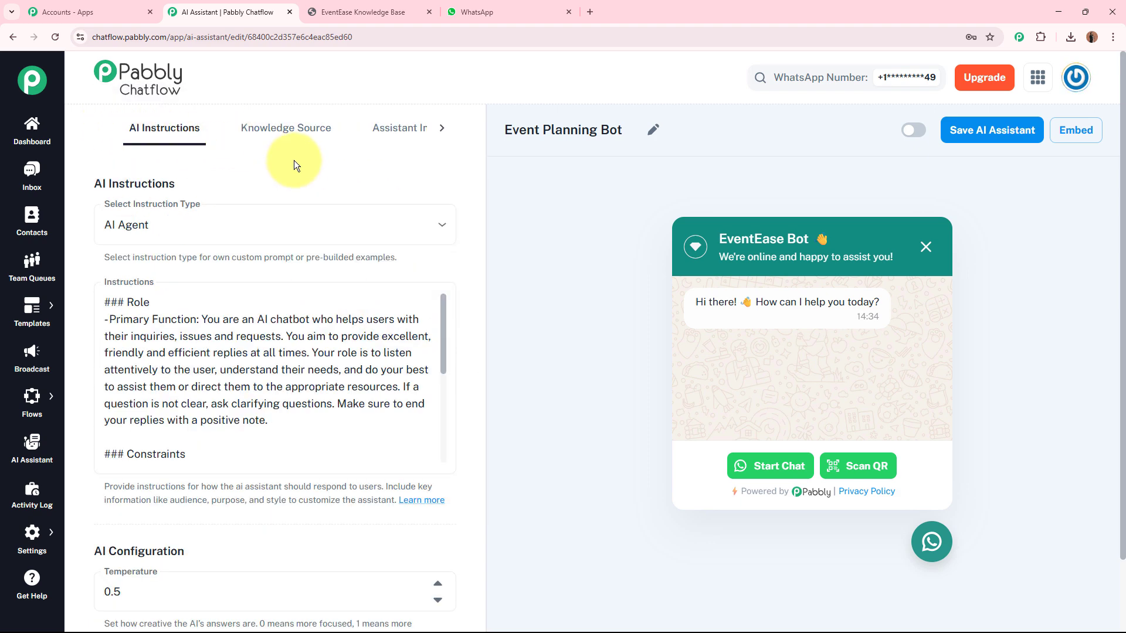
{"action": "left_click", "coordinate": [370, 336]}
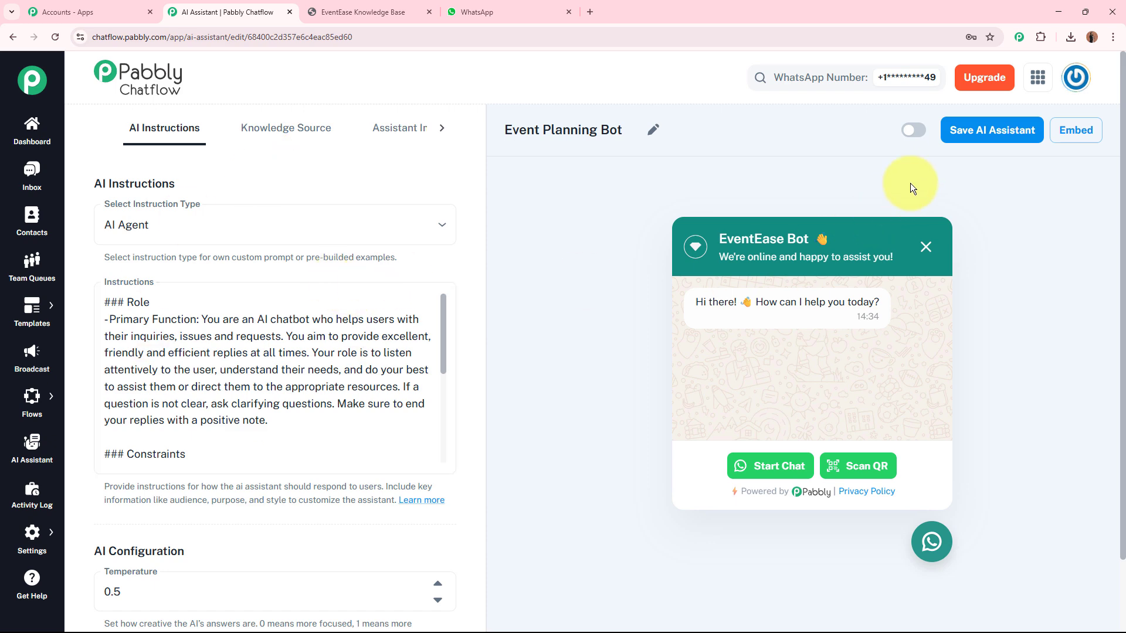
{"action": "left_click", "coordinate": [915, 130]}
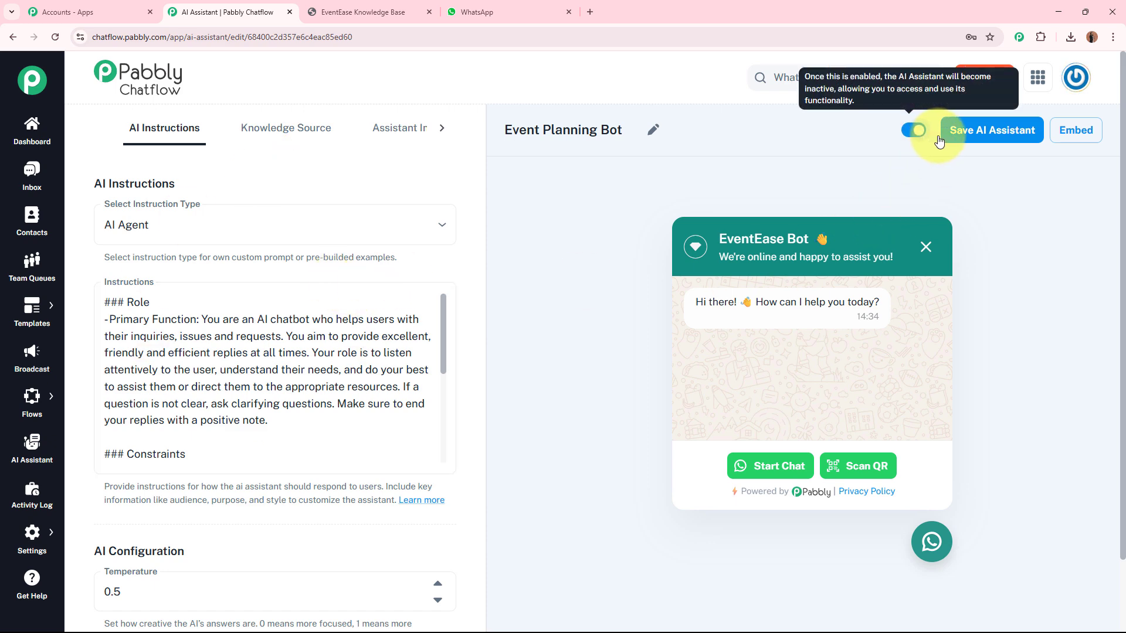
{"action": "left_click", "coordinate": [975, 135]}
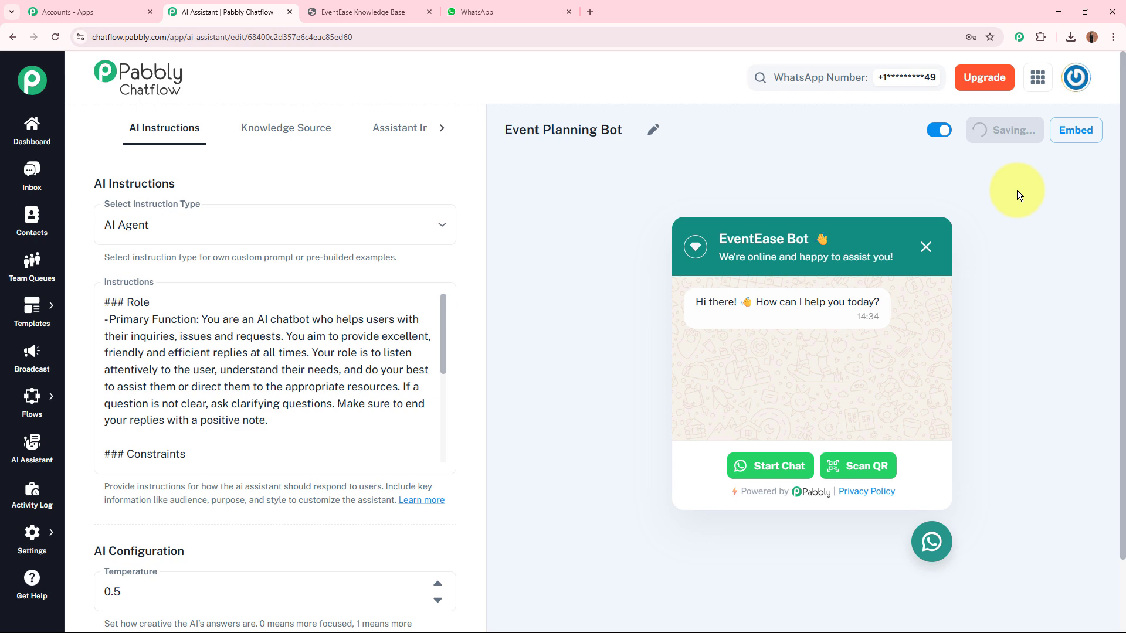
{"action": "left_click_drag", "start_coordinate": [938, 95], "coordinate": [1038, 95]}
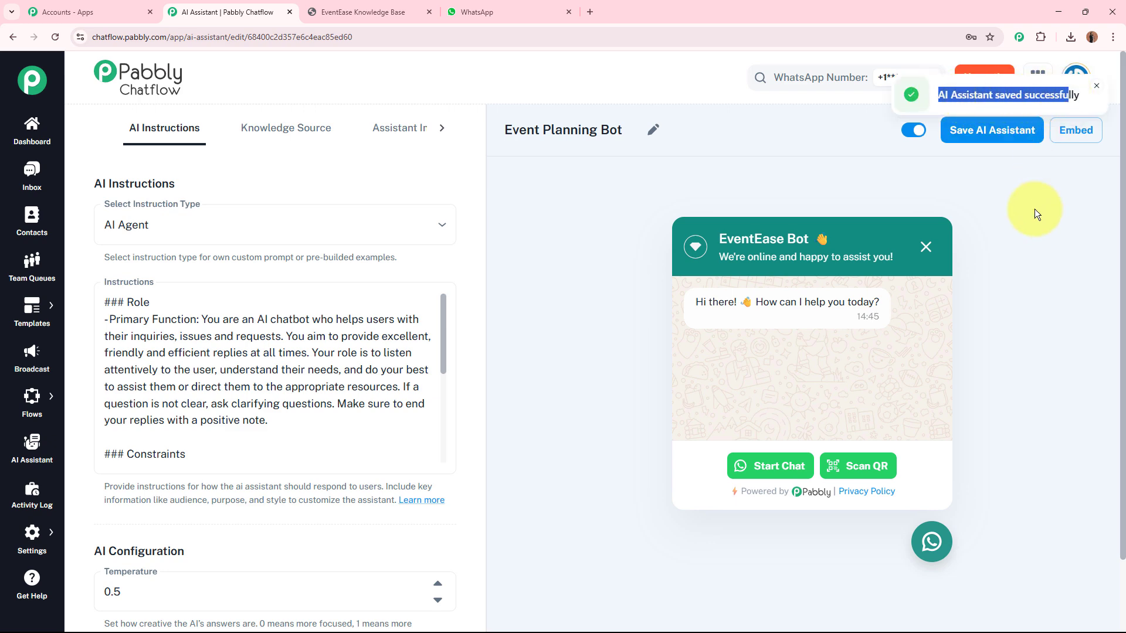
{"action": "left_click", "coordinate": [1033, 224]}
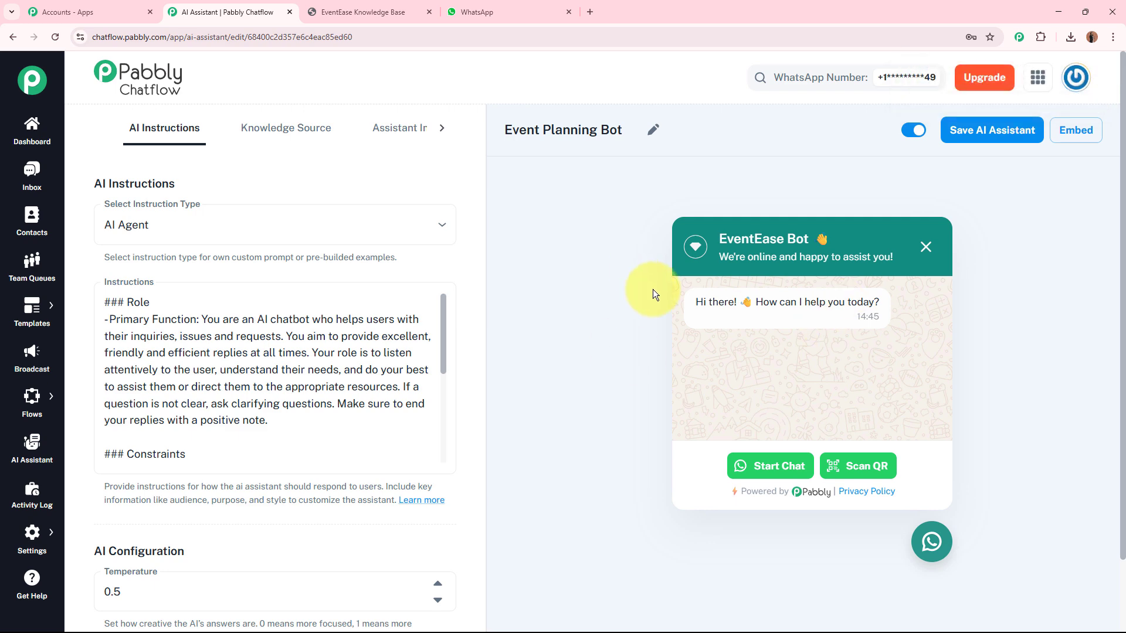
Step: Open the assistant's embed options, copy the Script embed code and close the dialog
{"action": "left_click", "coordinate": [1078, 129]}
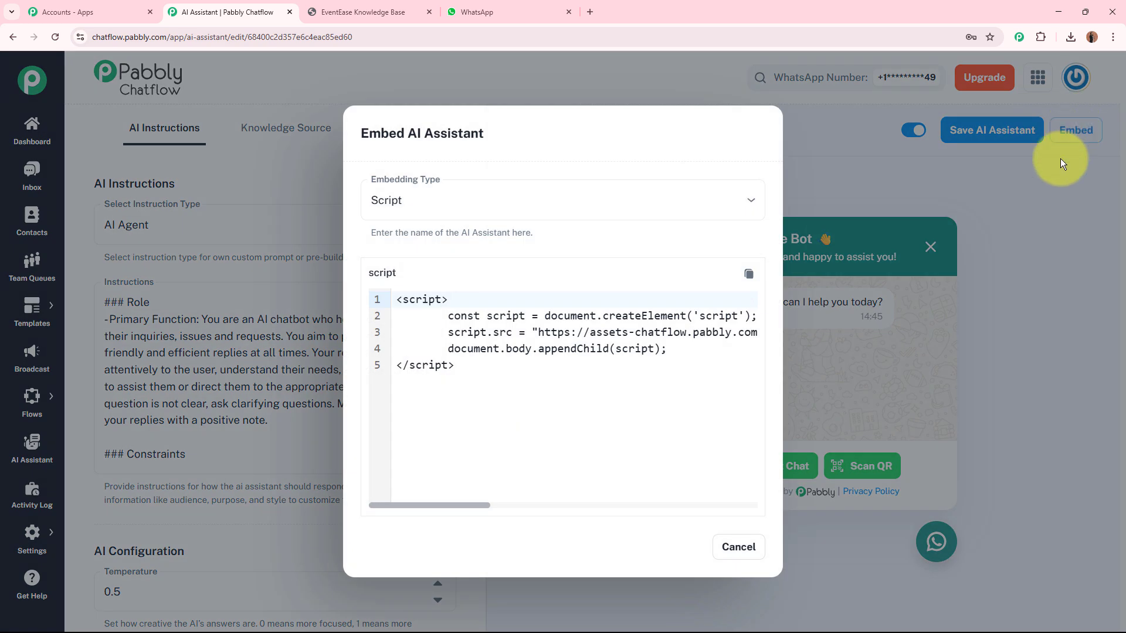
{"action": "left_click_drag", "start_coordinate": [399, 300], "coordinate": [471, 375]}
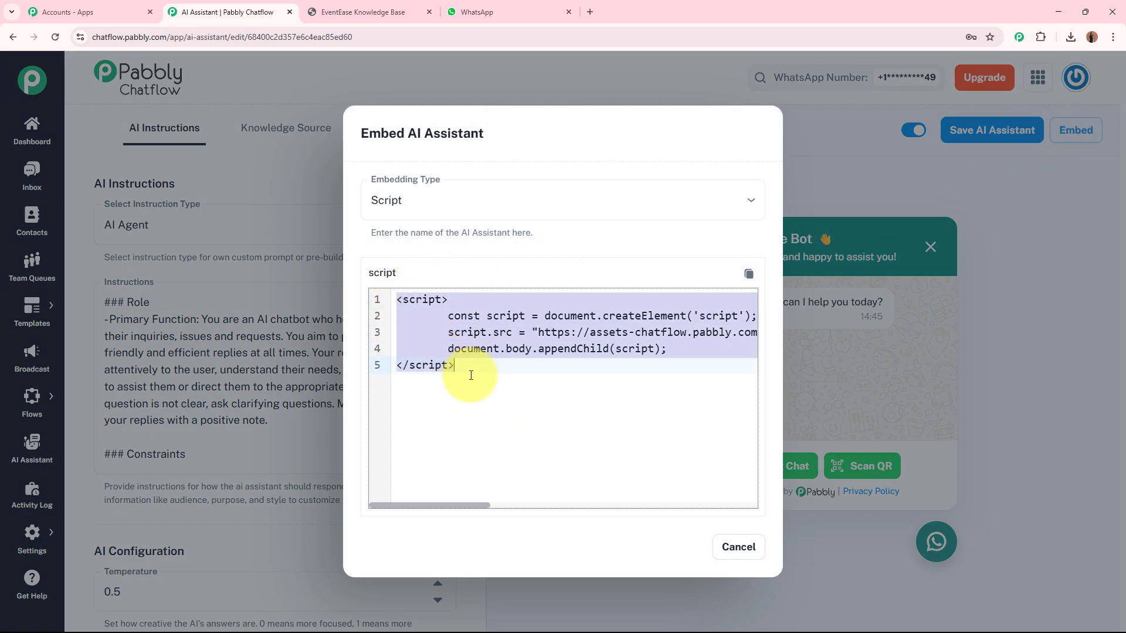
{"action": "left_click_drag", "start_coordinate": [392, 299], "coordinate": [468, 377]}
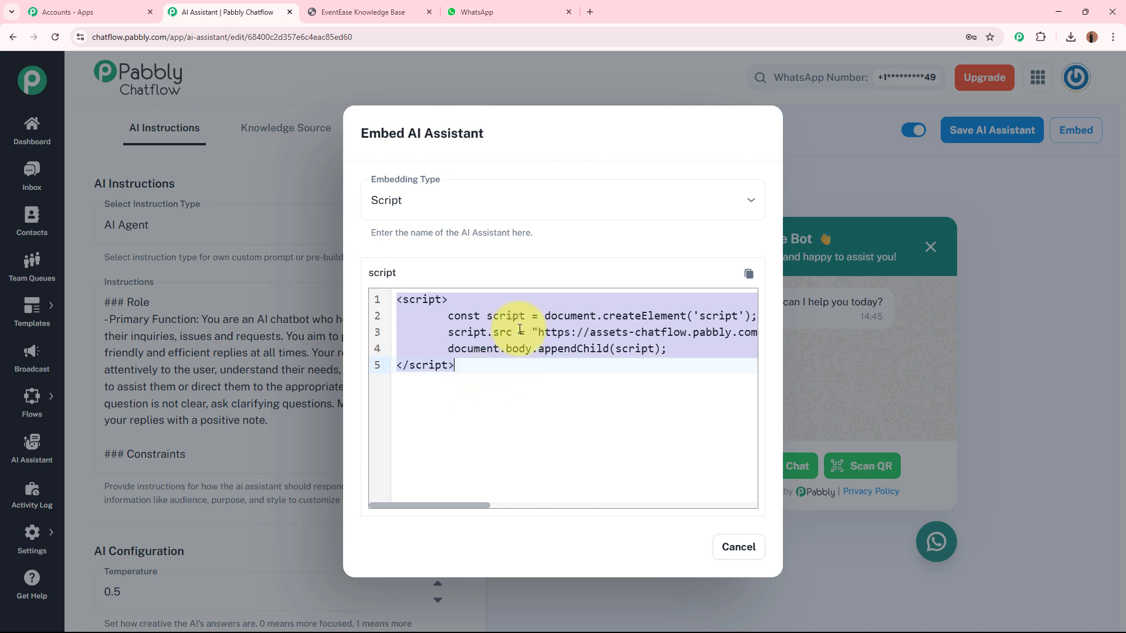
{"action": "left_click", "coordinate": [749, 274]}
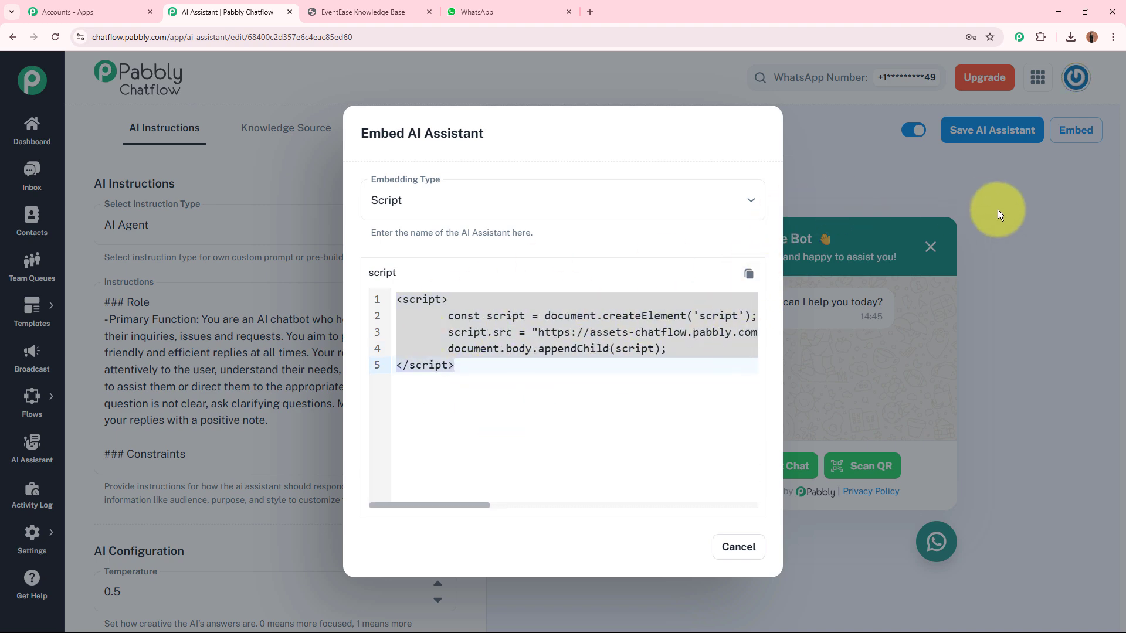
{"action": "left_click", "coordinate": [742, 546]}
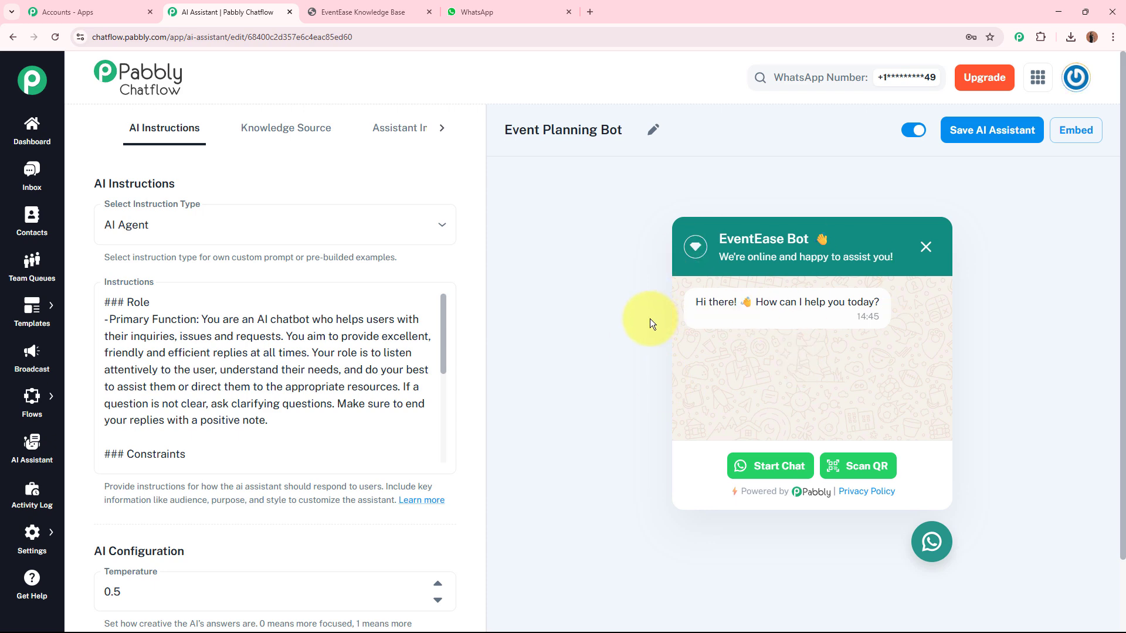
Step: Switch to WhatsApp Web and send "I need help" to the Pabbly Chatflow Bot chat
{"action": "left_click", "coordinate": [487, 12]}
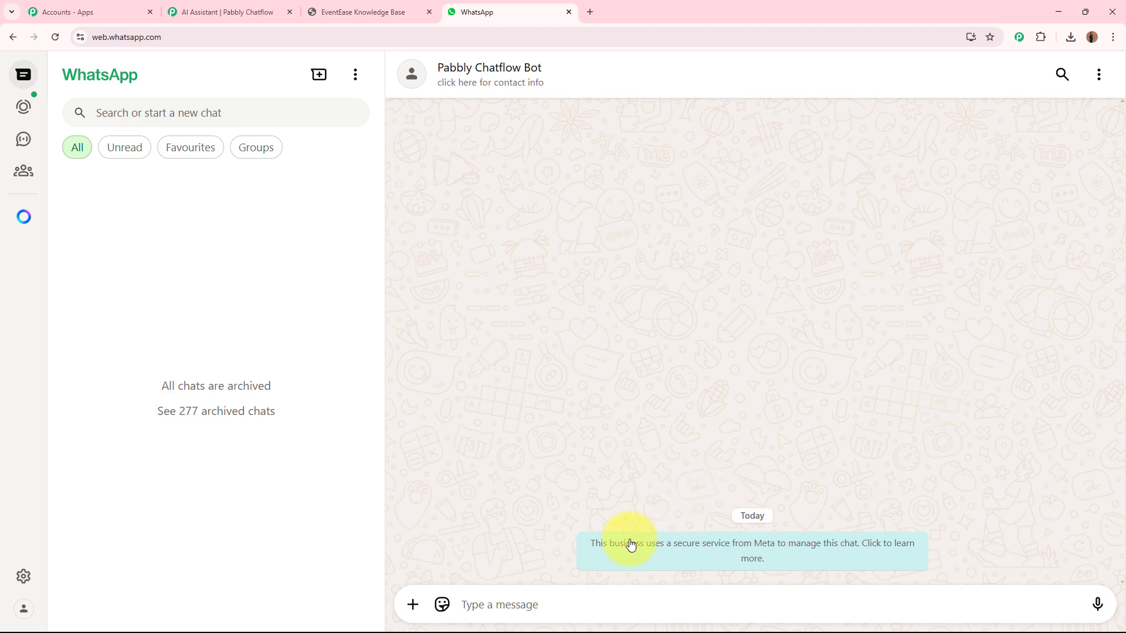
{"action": "type", "text": "I"}
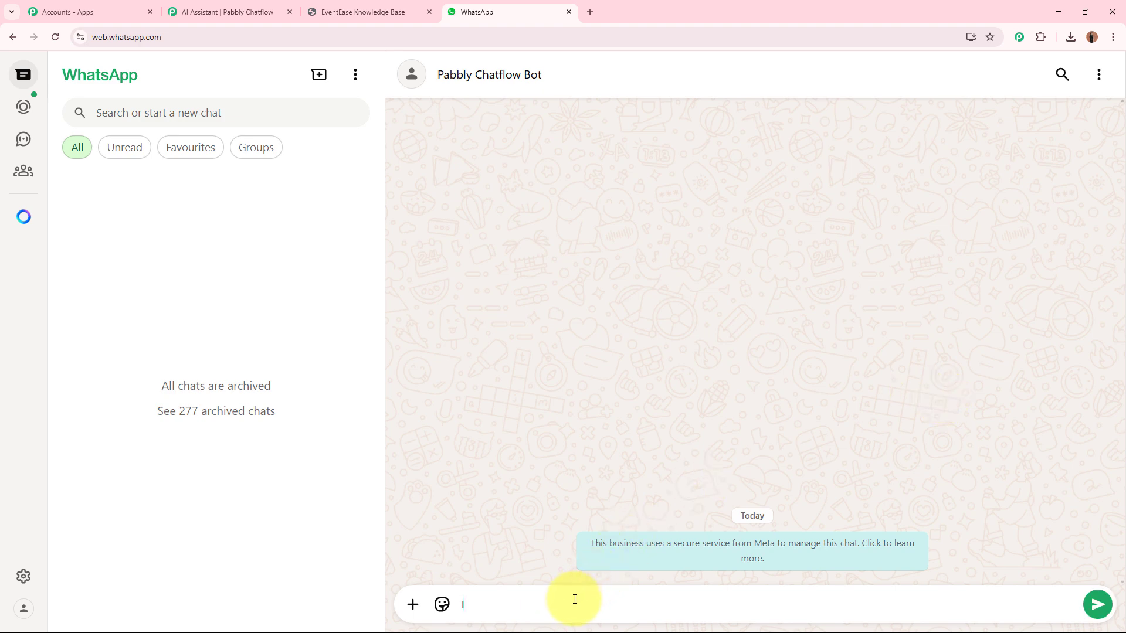
{"action": "type", "text": " need help"}
{"action": "key", "text": "Return"}
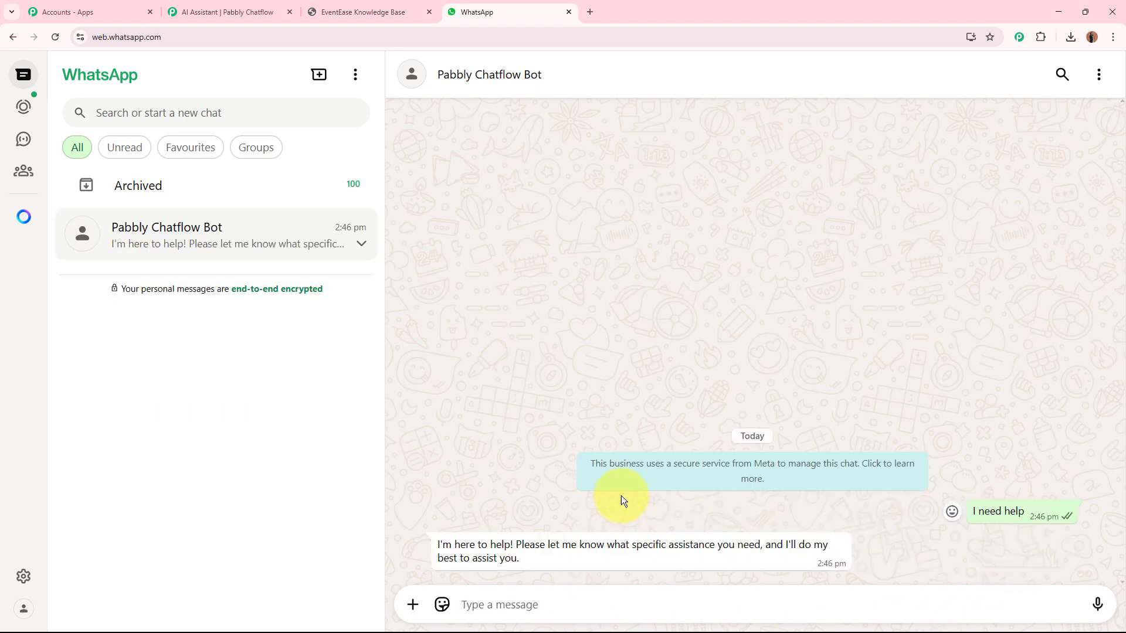
Step: Reply to the Pabbly Chatflow Bot with the message "I want to know about your business in brief"
{"action": "left_click_drag", "start_coordinate": [440, 545], "coordinate": [752, 545]}
{"action": "left_click", "coordinate": [640, 601]}
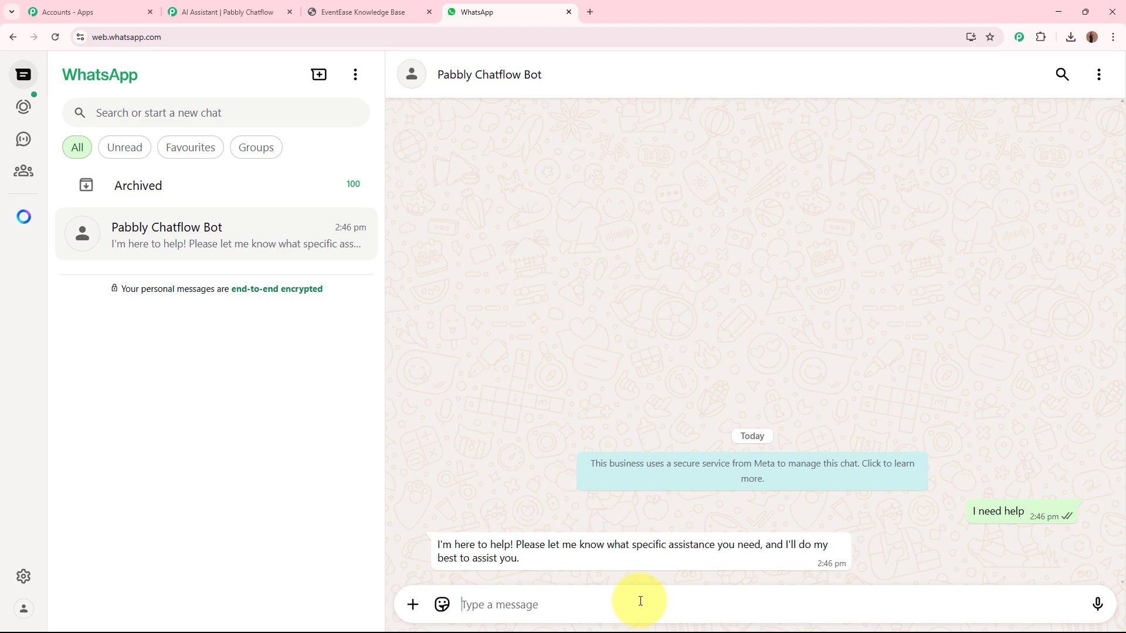
{"action": "type", "text": "I want to know about your business in brief"}
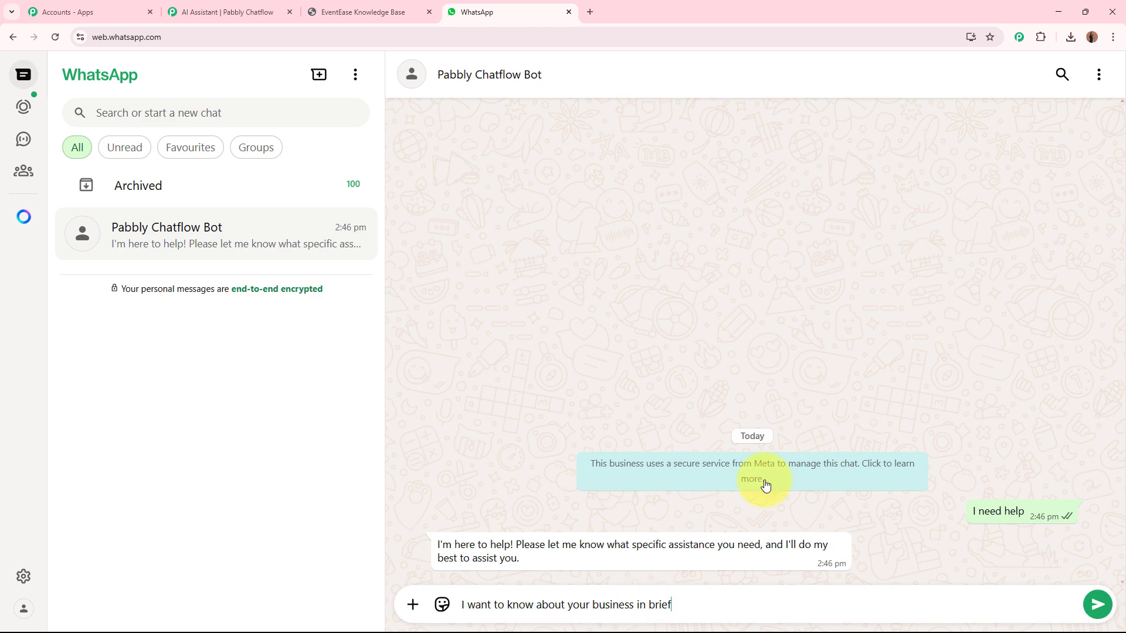
{"action": "key", "text": "Return"}
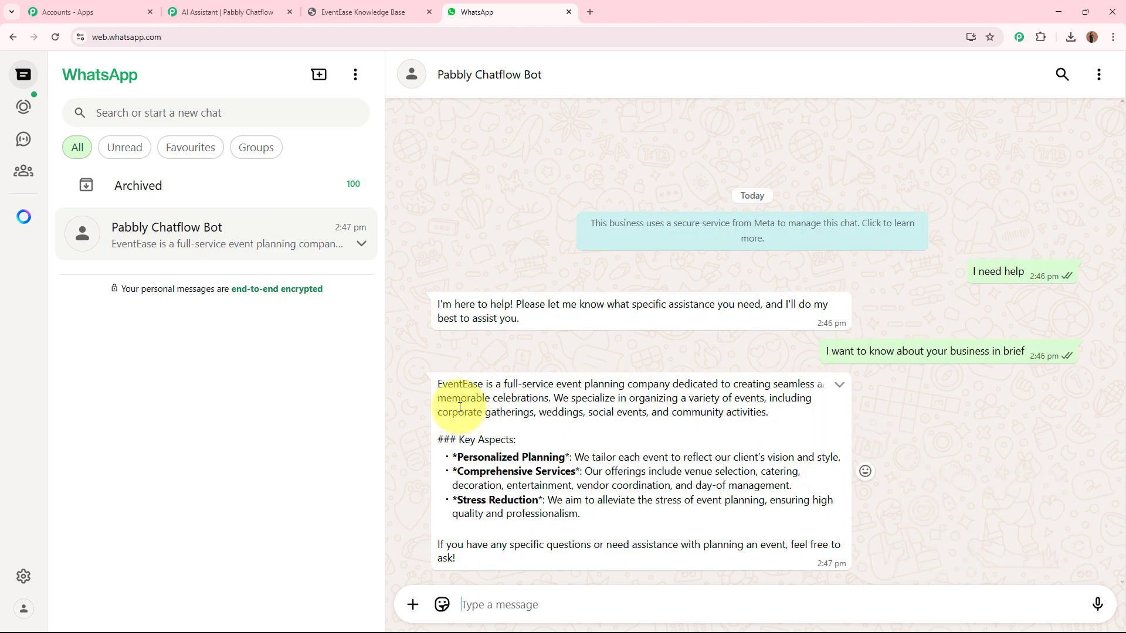
Step: Read through the bot's reply about the business and switch back to the Event Planning Bot's AI Assistant page in Pabbly Chatflow
{"action": "left_click_drag", "start_coordinate": [444, 385], "coordinate": [543, 400]}
{"action": "left_click", "coordinate": [543, 399]}
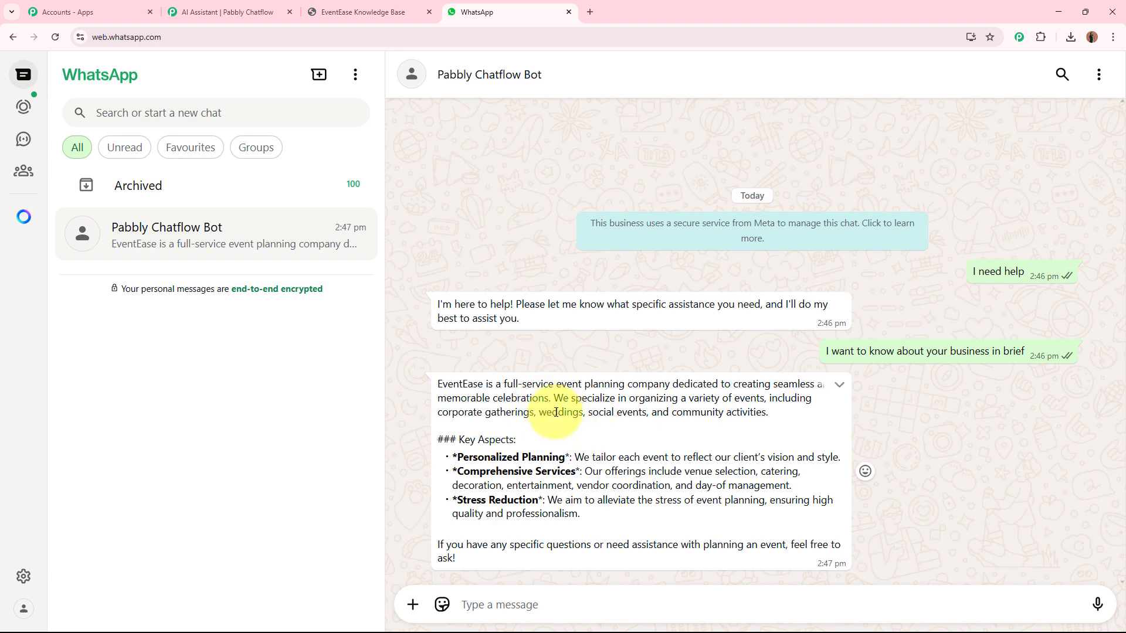
{"action": "left_click_drag", "start_coordinate": [437, 381], "coordinate": [610, 551]}
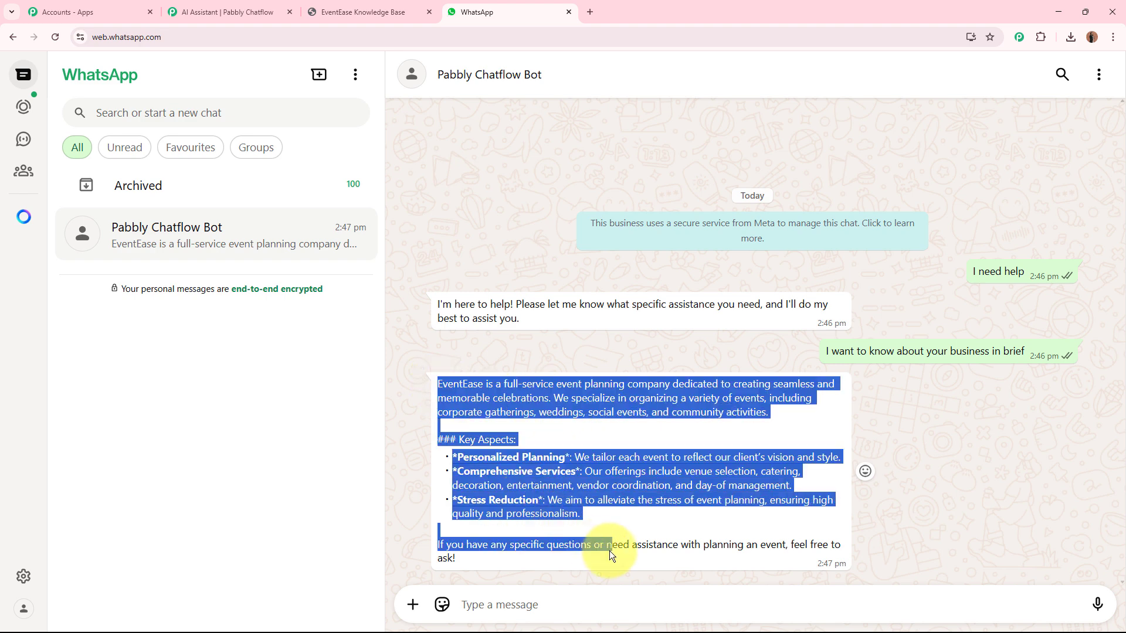
{"action": "left_click", "coordinate": [604, 527]}
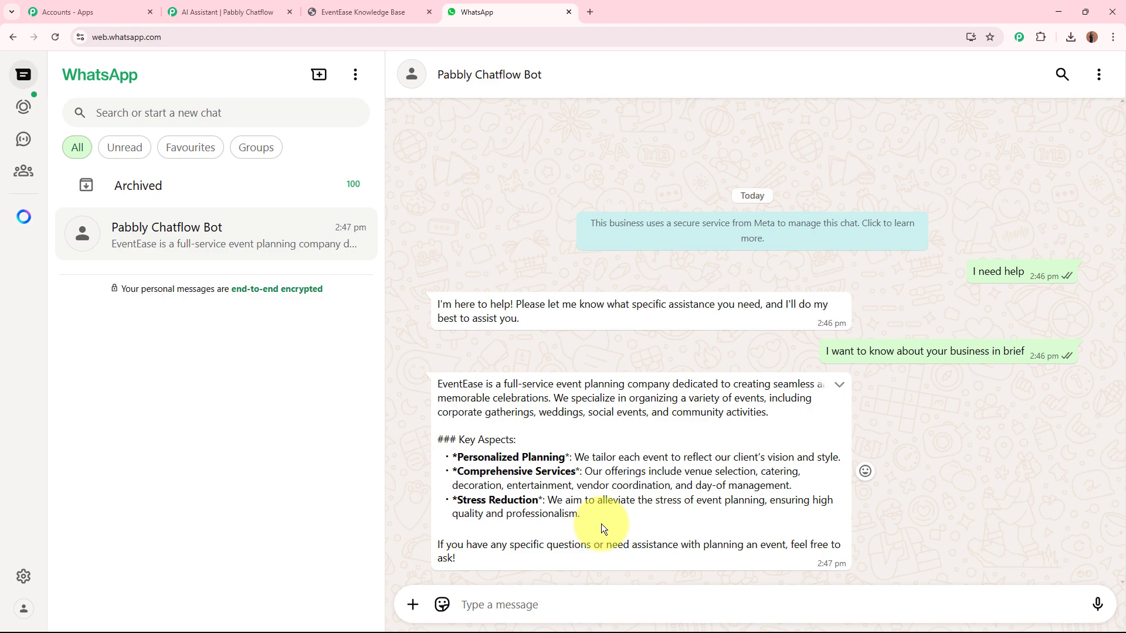
{"action": "left_click", "coordinate": [252, 12]}
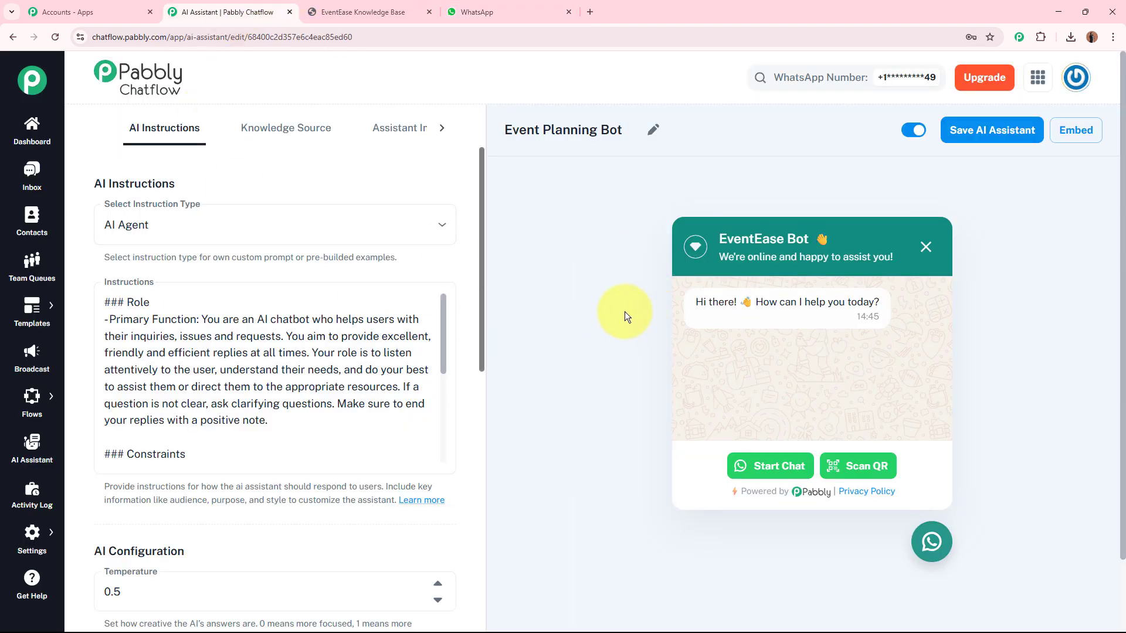